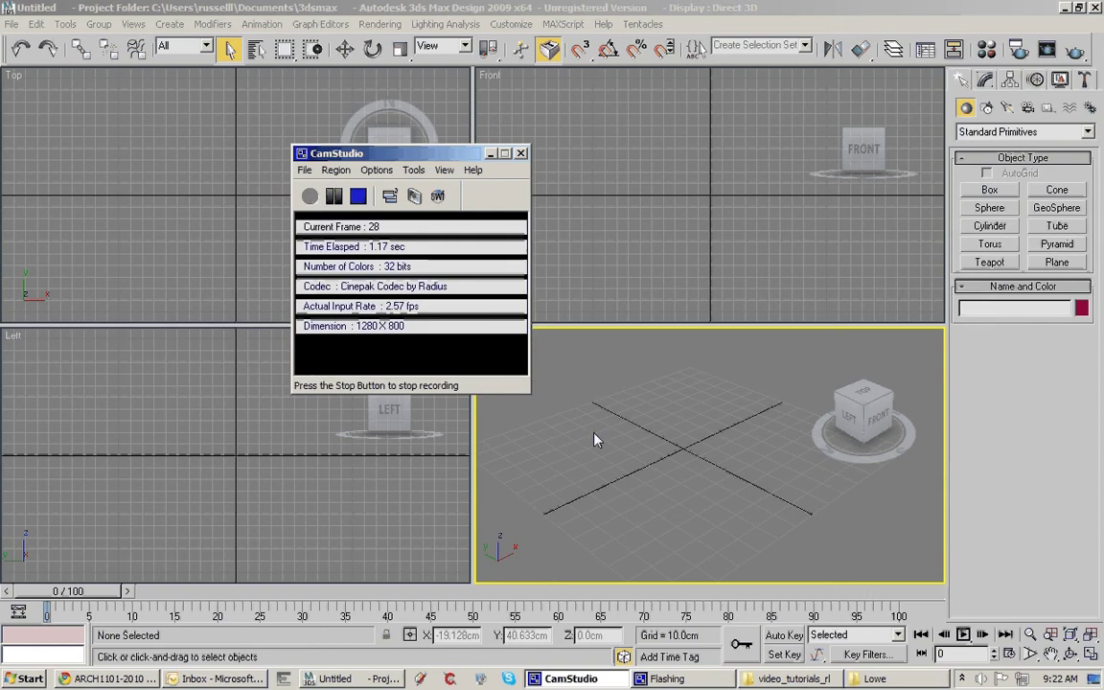
# Draw a nearly straight NURBS point curve along the X axis in a maximized Perspective view
pyautogui.click(592, 440)
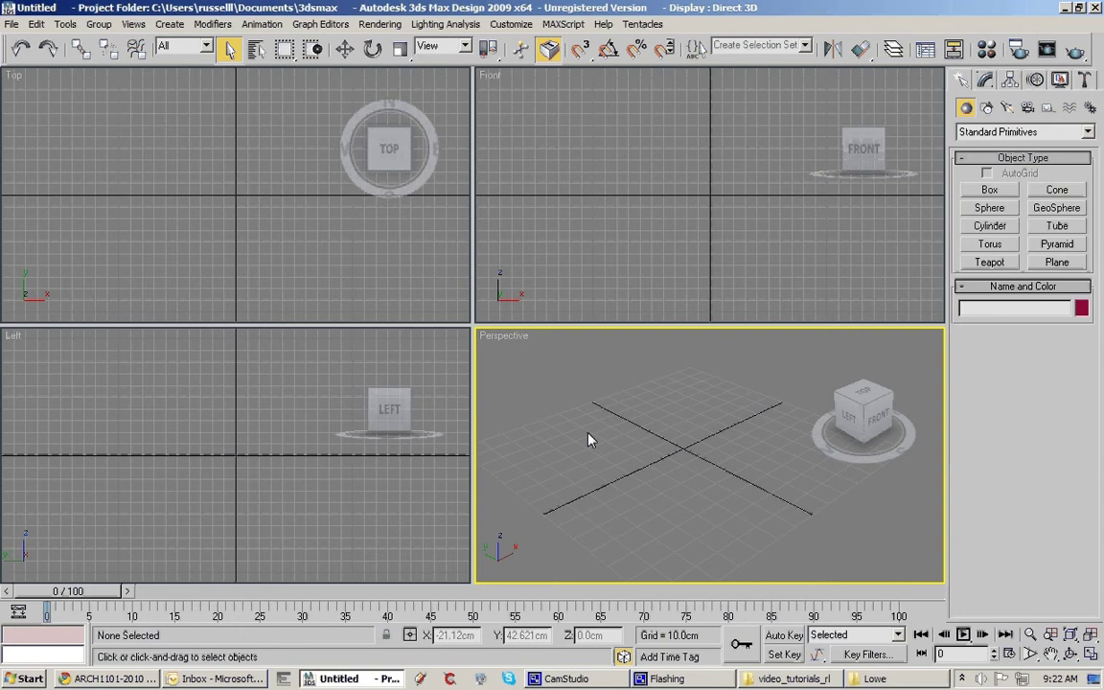
pyautogui.click(988, 109)
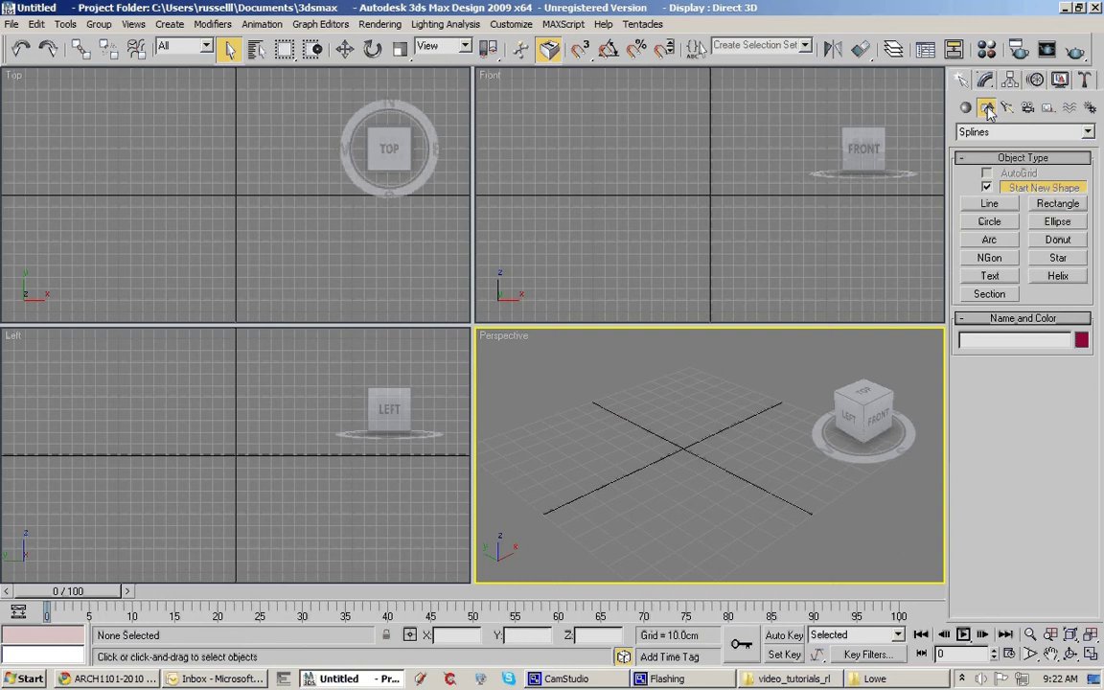
pyautogui.click(1089, 133)
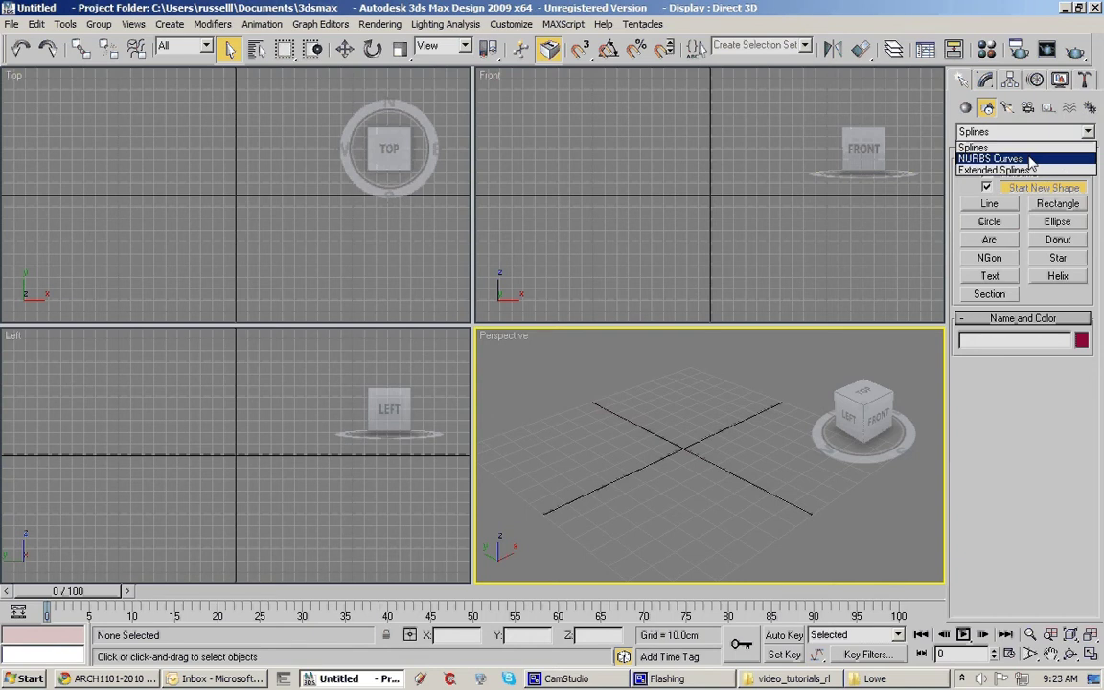
pyautogui.click(993, 158)
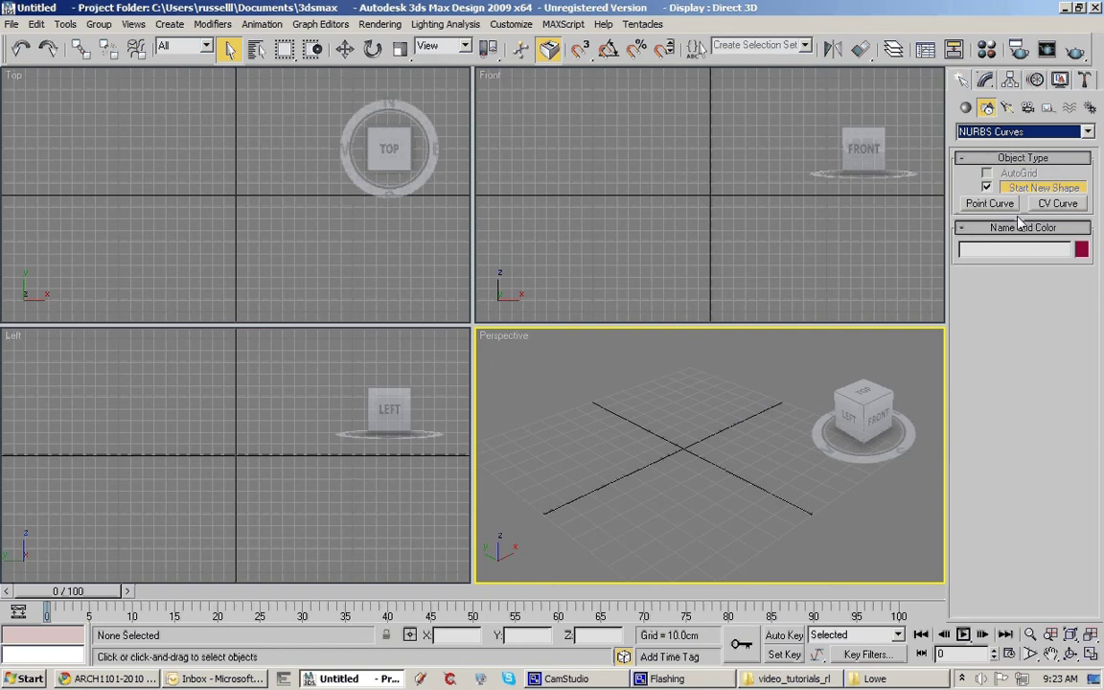
pyautogui.click(991, 204)
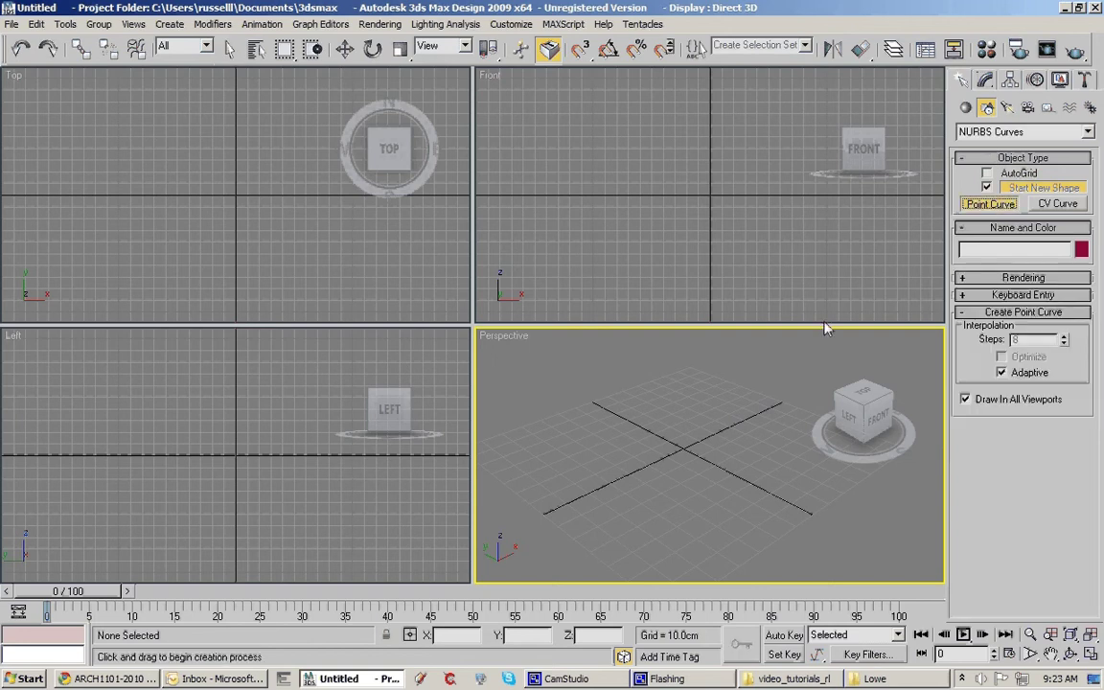
pyautogui.moveTo(717, 433)
pyautogui.mouseDown(button='middle')
pyautogui.moveTo(675, 434)
pyautogui.moveTo(696, 431)
pyautogui.mouseUp(button='middle')
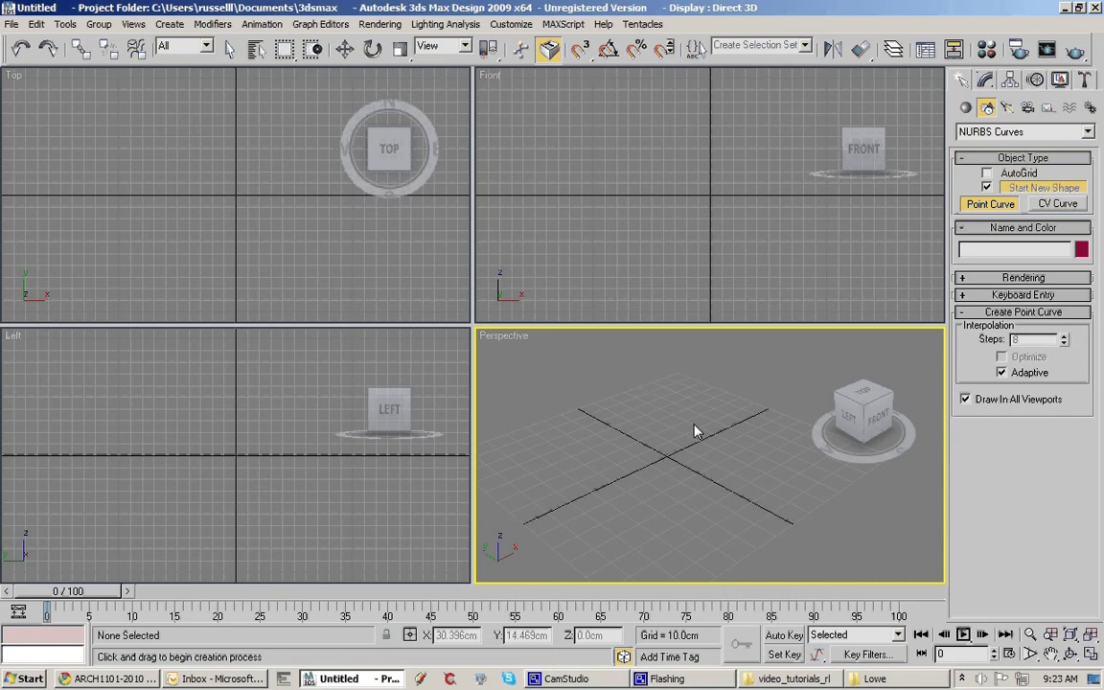
pyautogui.hotkey('alt', 'w')
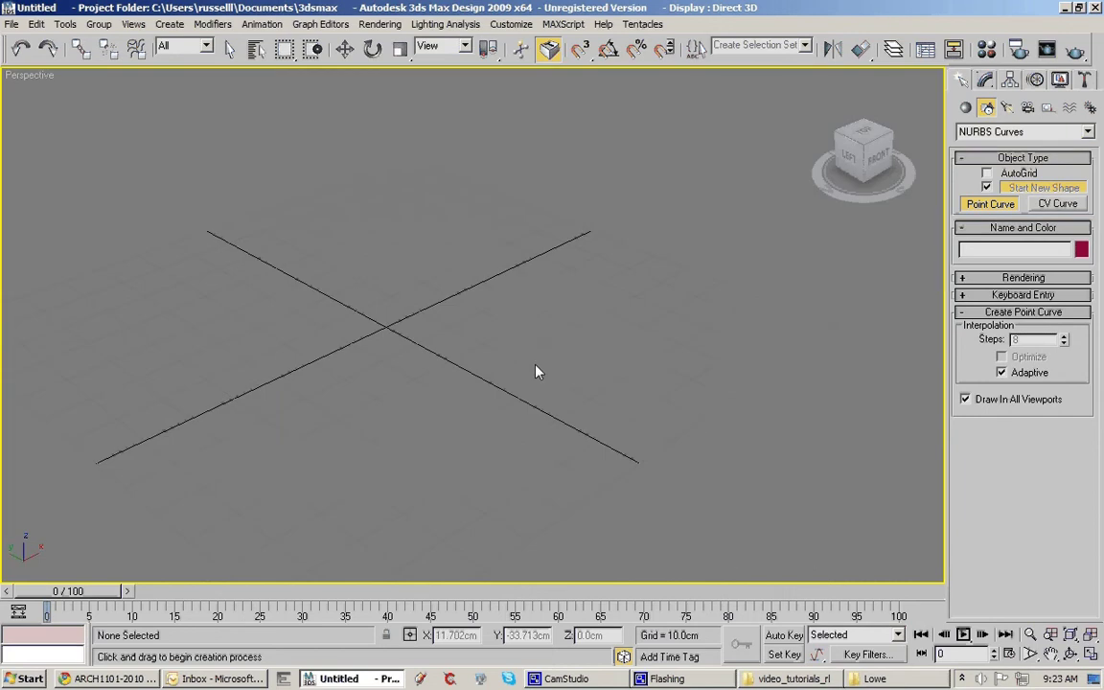
pyautogui.moveTo(520, 257); pyautogui.dragTo(275, 349)
pyautogui.click(275, 355)
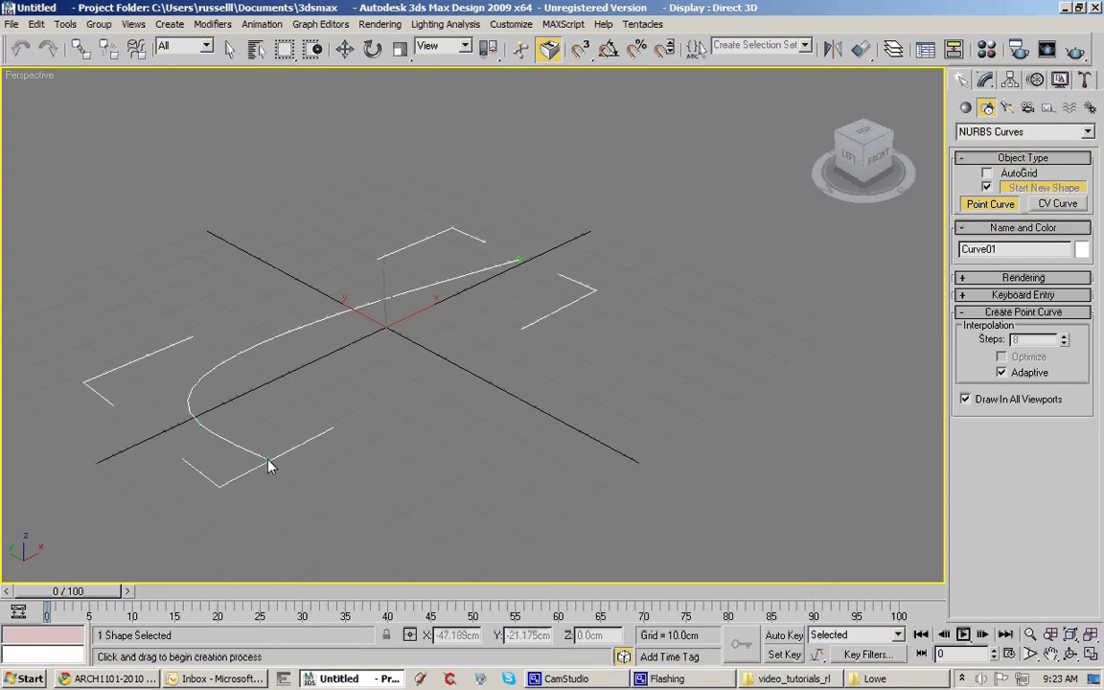
pyautogui.rightClick(268, 460)
# Draw a wavy six-point NURBS point curve behind the straight curve, running roughly parallel to it
pyautogui.moveTo(323, 444); pyautogui.dragTo(346, 427, button='middle')
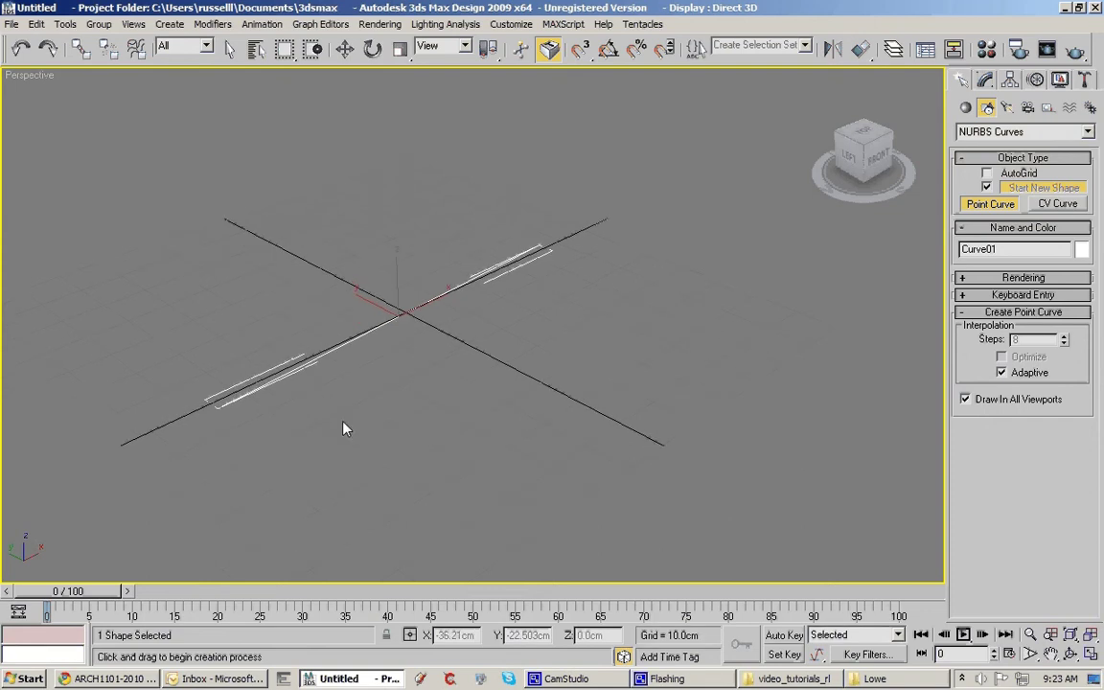
pyautogui.click(475, 209)
pyautogui.click(382, 275)
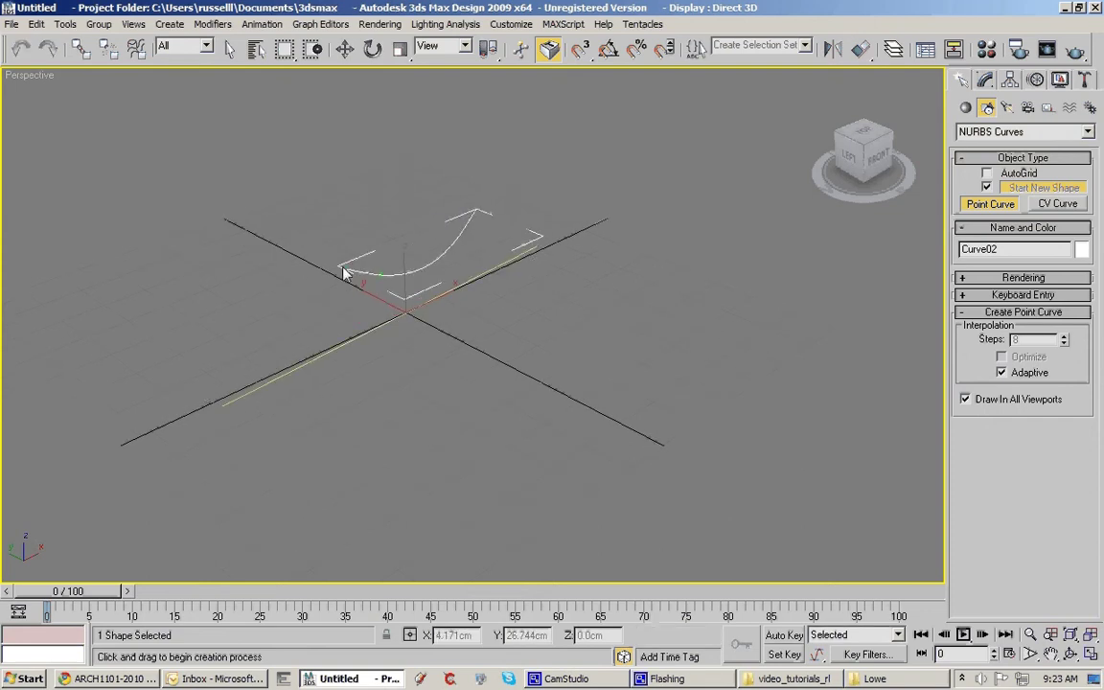
pyautogui.click(341, 264)
pyautogui.click(270, 284)
pyautogui.click(241, 348)
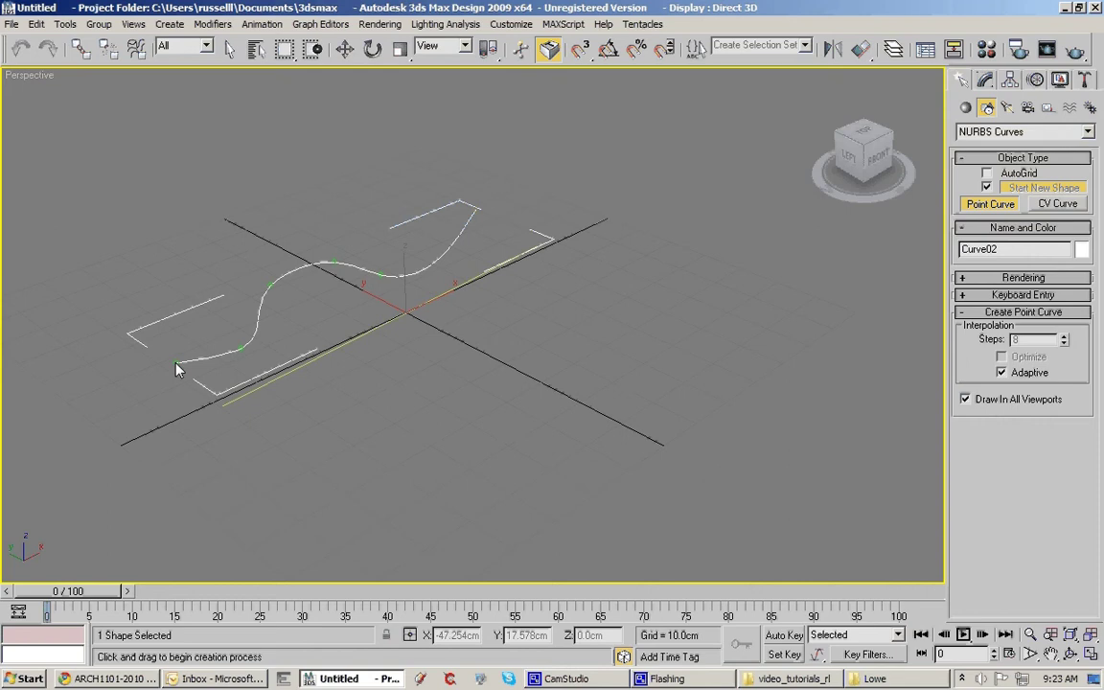
pyautogui.click(174, 363)
pyautogui.rightClick(196, 379)
# Draw another wavy NURBS point curve in front of the straight curve and finish curve creation
pyautogui.click(591, 280)
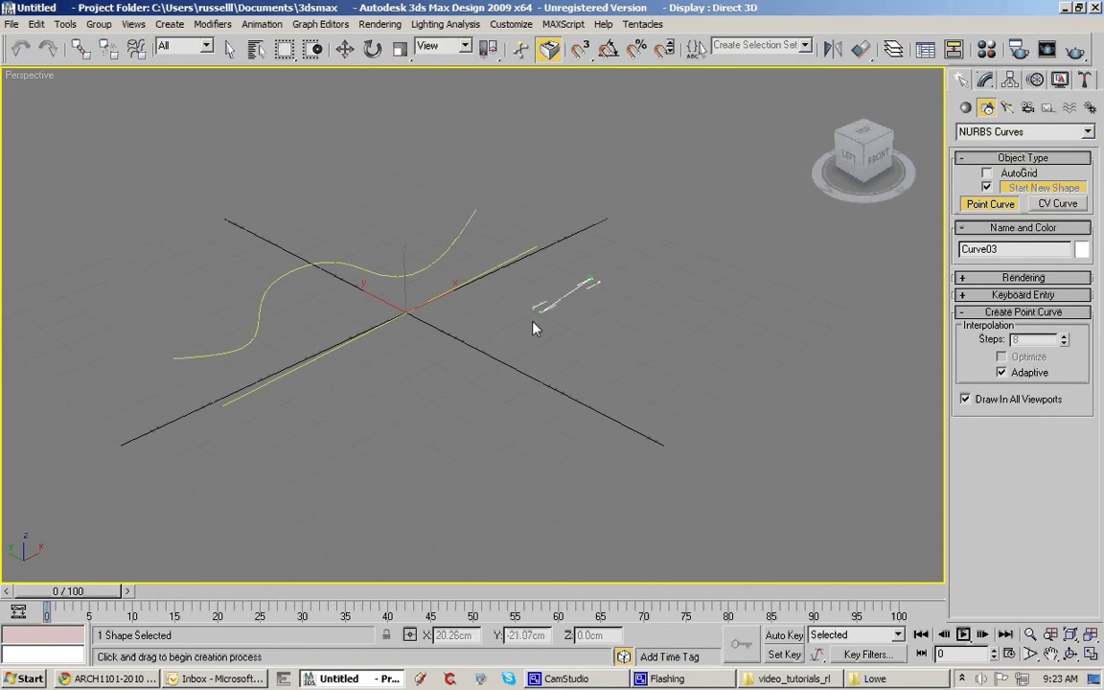
pyautogui.click(527, 340)
pyautogui.click(507, 409)
pyautogui.click(457, 419)
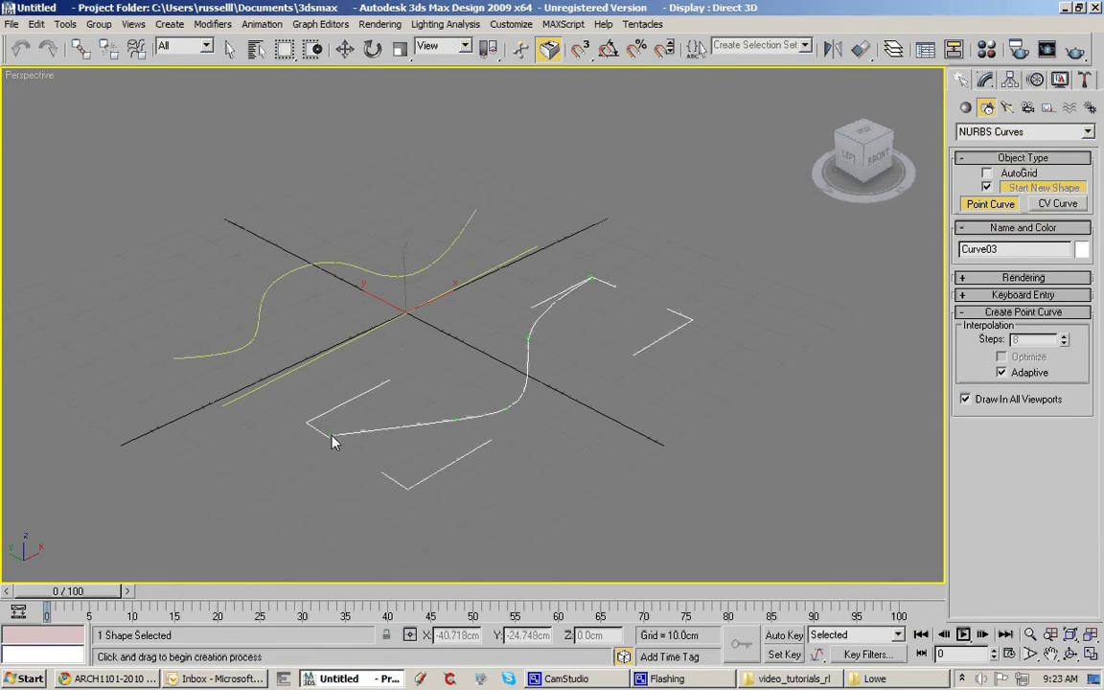
pyautogui.click(366, 421)
pyautogui.click(336, 473)
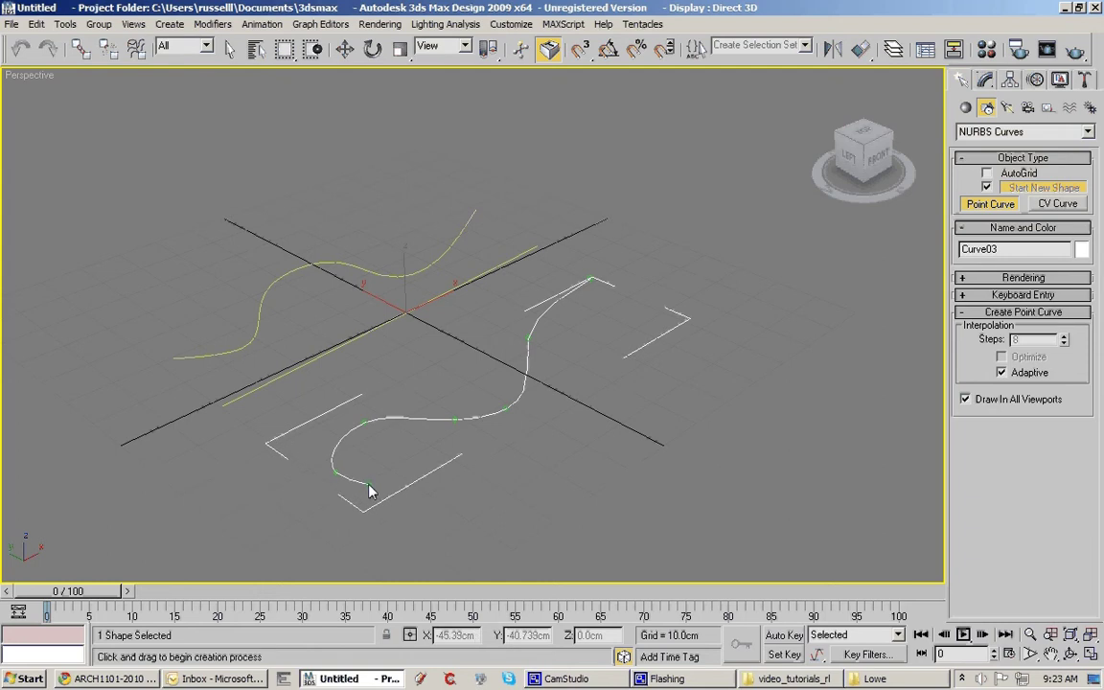
pyautogui.rightClick(399, 484)
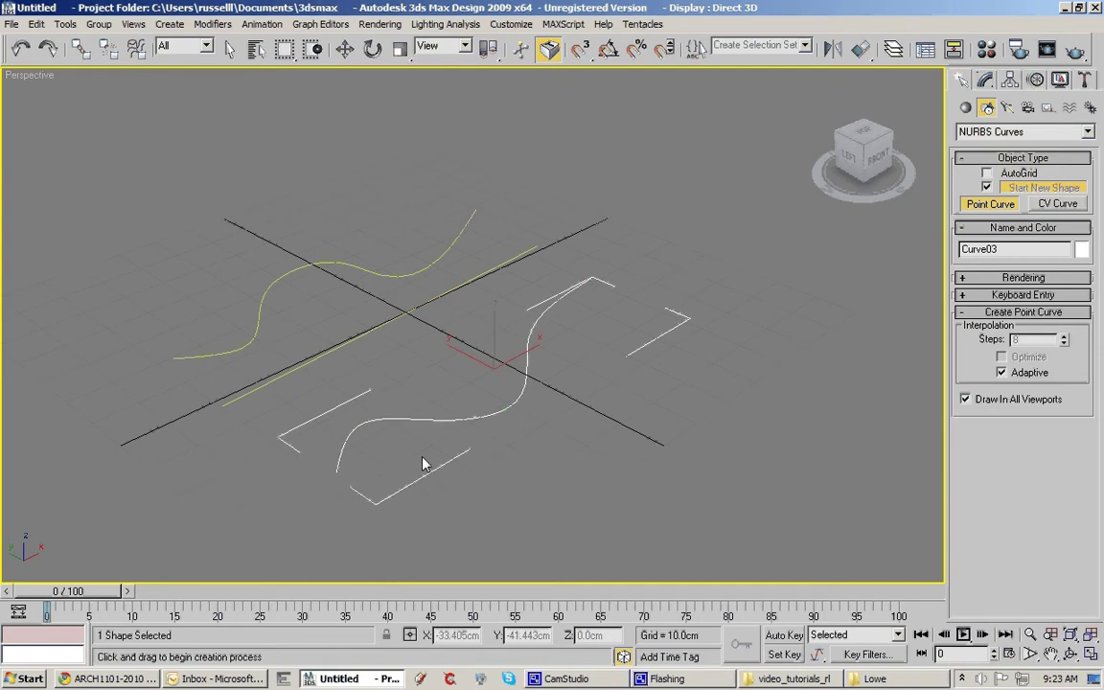
pyautogui.moveTo(543, 458); pyautogui.dragTo(576, 420, button='middle')
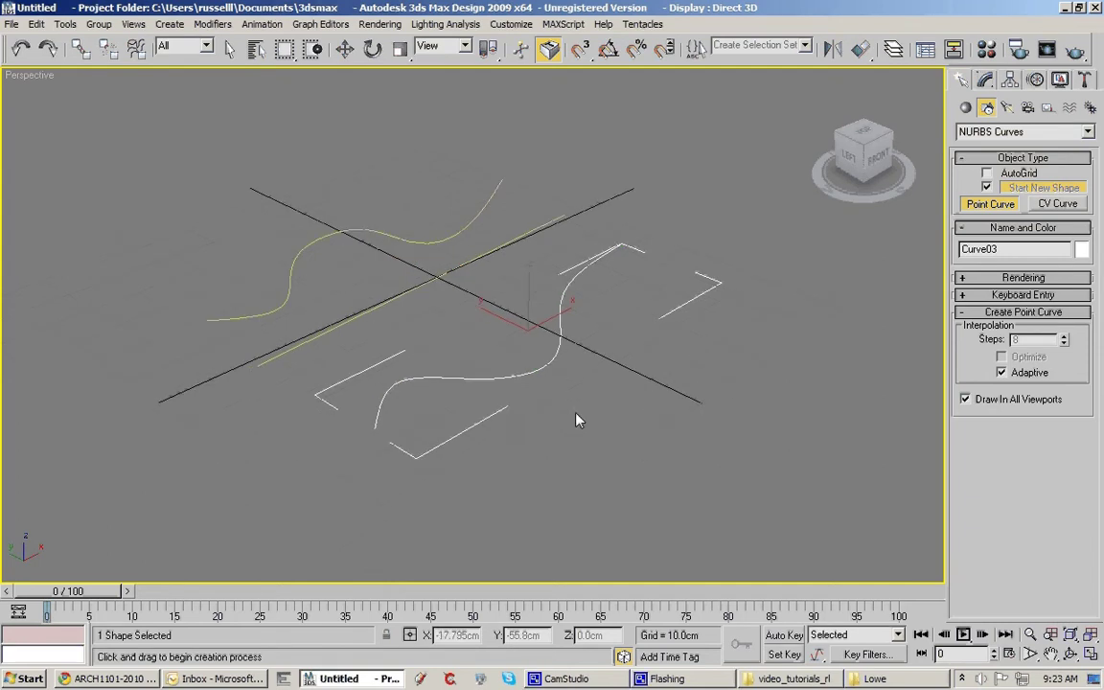
pyautogui.rightClick(677, 378)
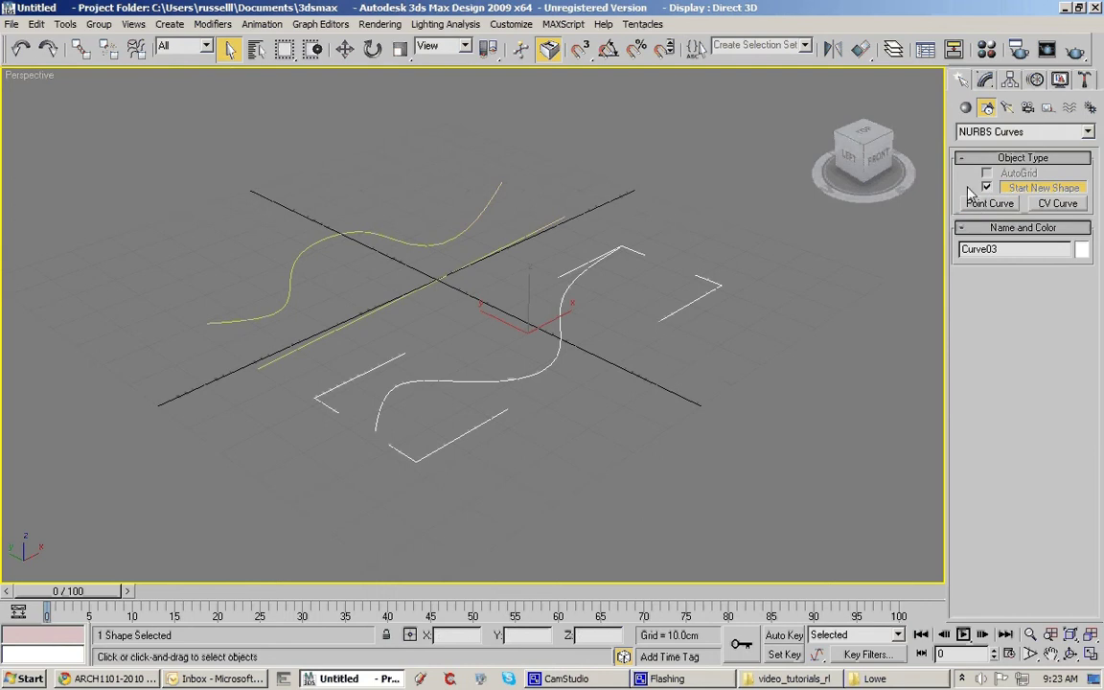
# Raise the straight middle curve along Z to about 24.3 cm
pyautogui.click(456, 272)
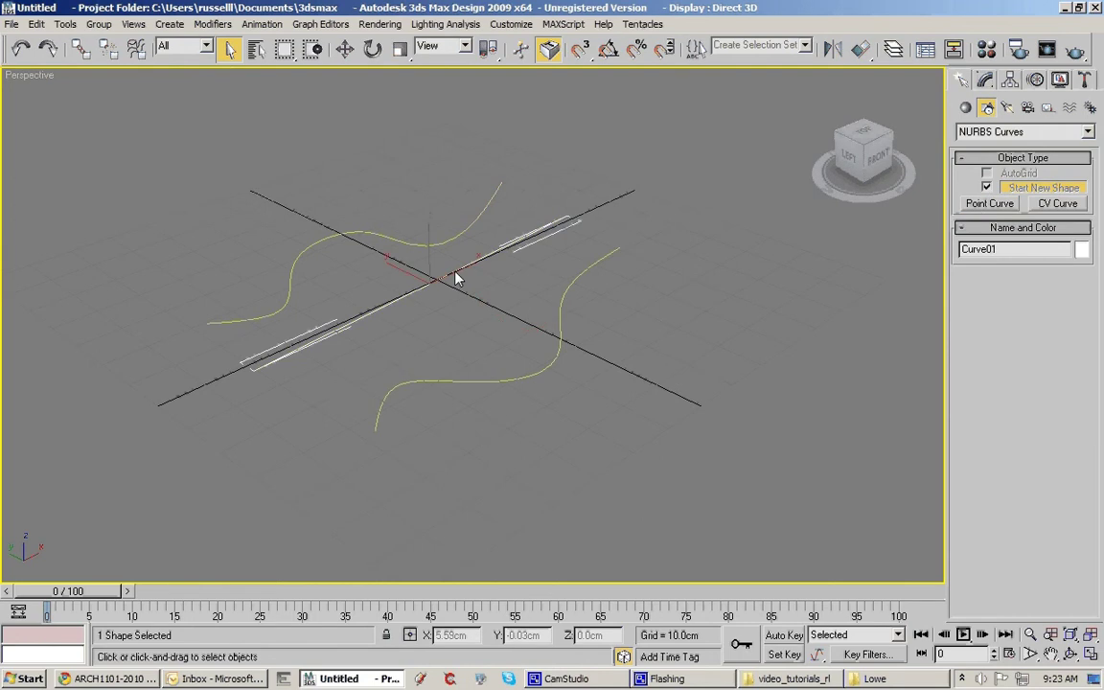
pyautogui.press('w')
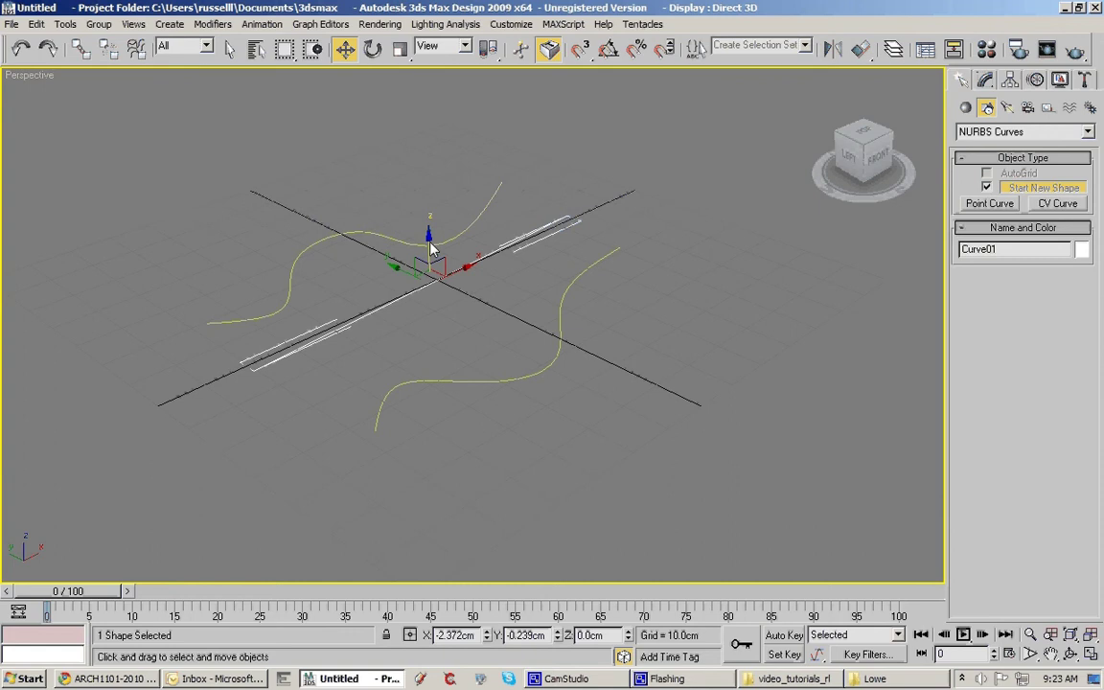
pyautogui.moveTo(429, 243); pyautogui.dragTo(427, 143)
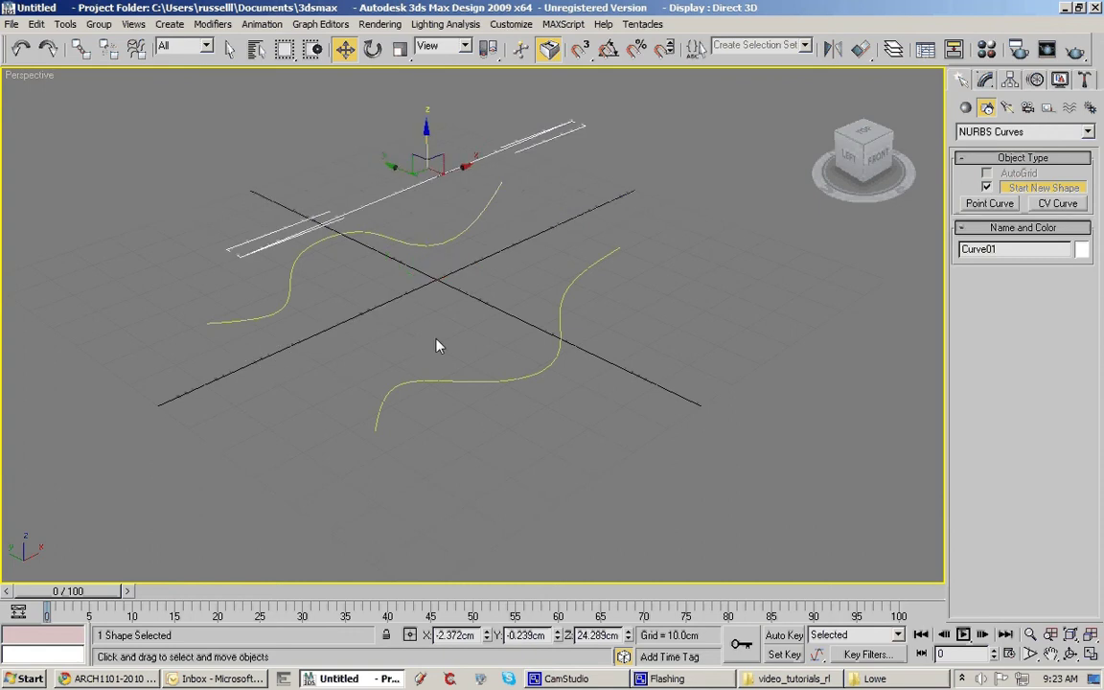
# Attach both wavy ground curves to the raised straight NURBS curve
pyautogui.moveTo(436, 339); pyautogui.dragTo(453, 367, button='middle')
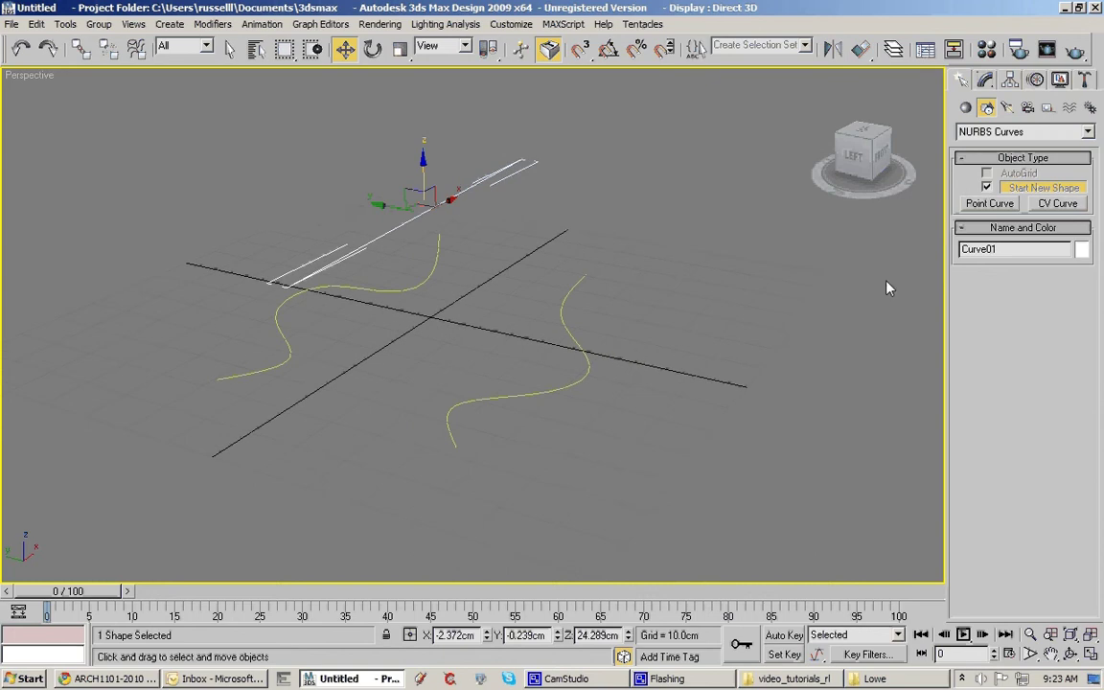
pyautogui.click(986, 81)
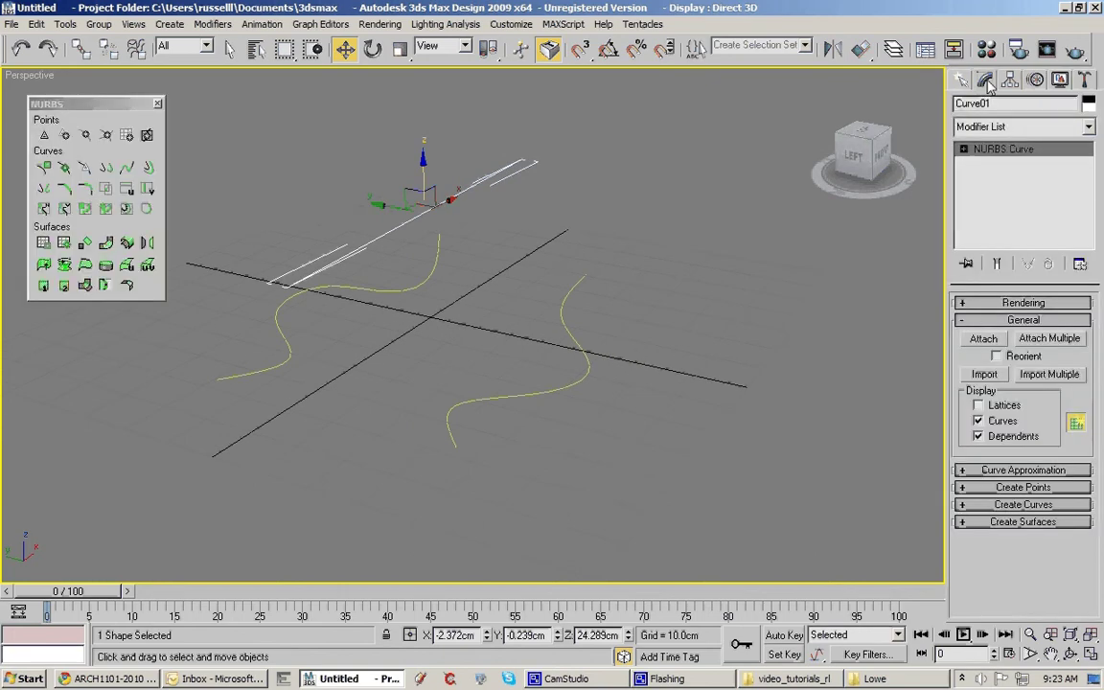
pyautogui.click(86, 103)
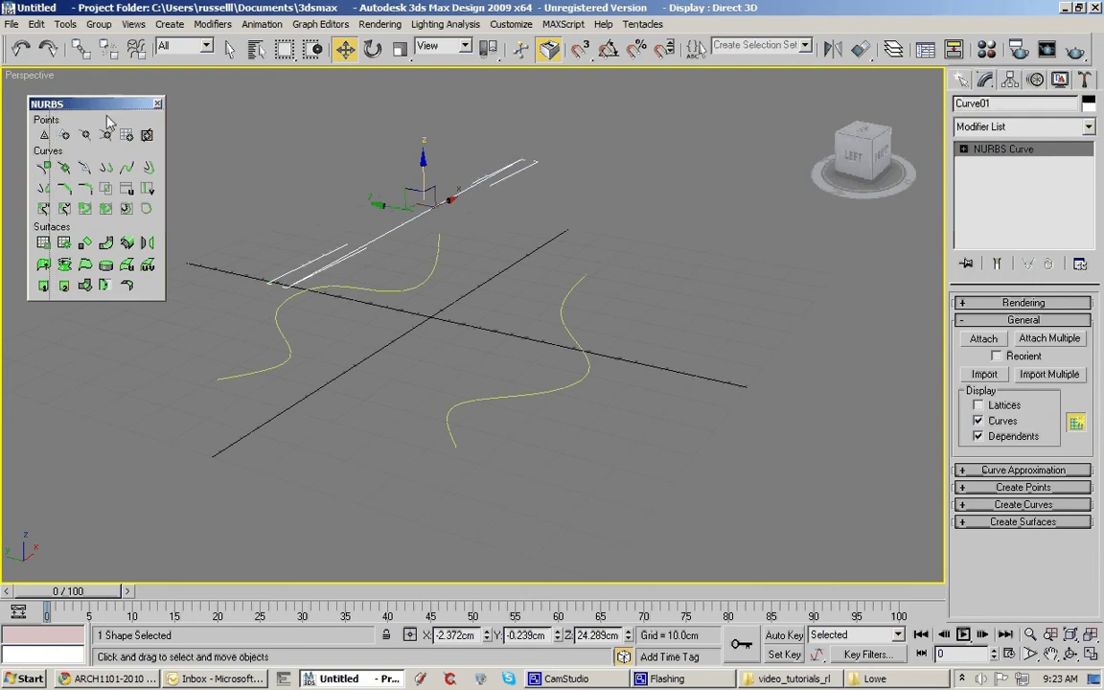
pyautogui.moveTo(82, 104); pyautogui.dragTo(108, 121)
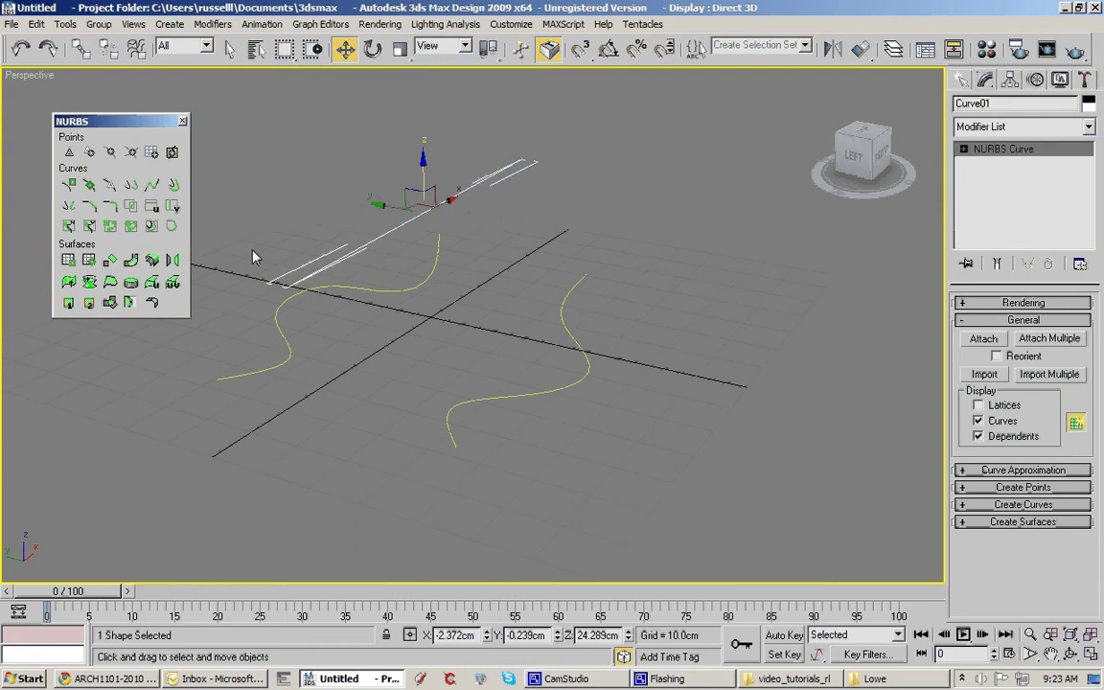
pyautogui.click(987, 341)
pyautogui.click(571, 335)
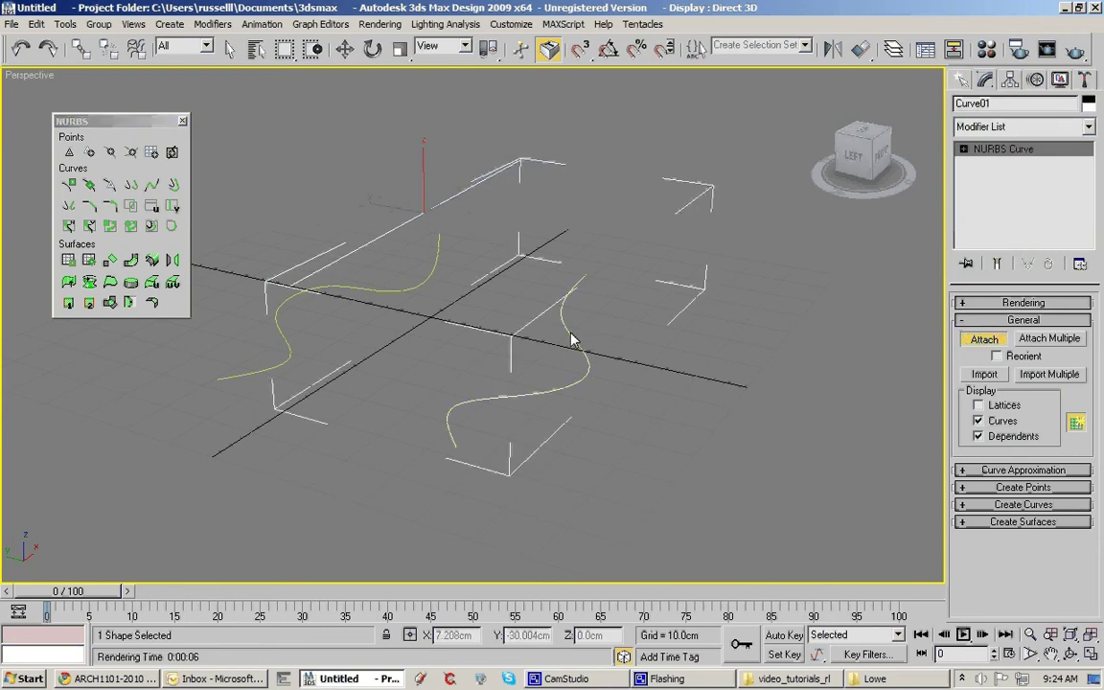
pyautogui.click(427, 284)
pyautogui.keyDown('alt'); pyautogui.moveTo(570, 386); pyautogui.dragTo(554, 424, button='middle'); pyautogui.keyUp('alt')
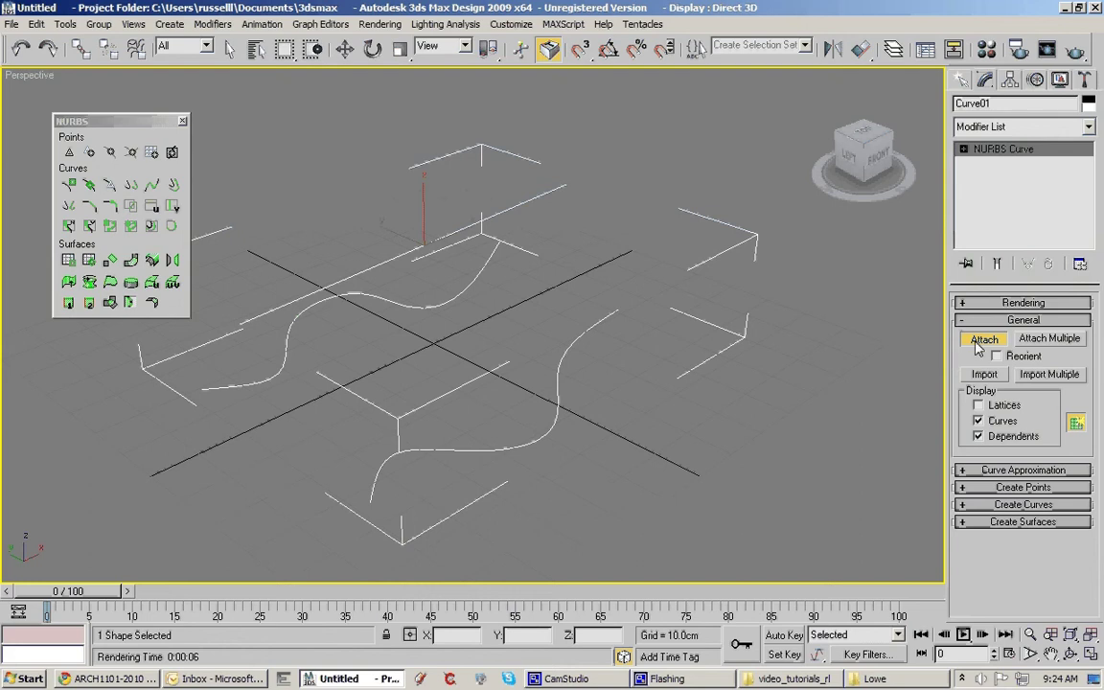
pyautogui.press('w')
# Create a ruled surface between the front wavy curve and the raised straight curve
pyautogui.keyDown('alt'); pyautogui.moveTo(744, 376); pyautogui.dragTo(549, 347, button='middle'); pyautogui.keyUp('alt')
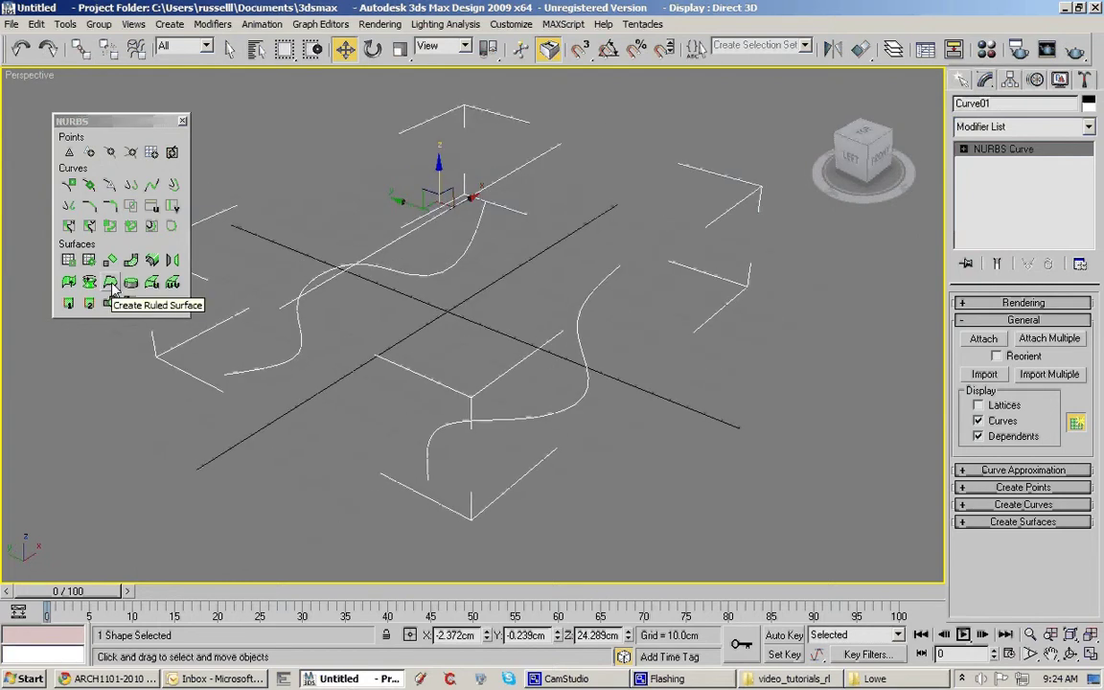
pyautogui.click(112, 287)
pyautogui.click(581, 288)
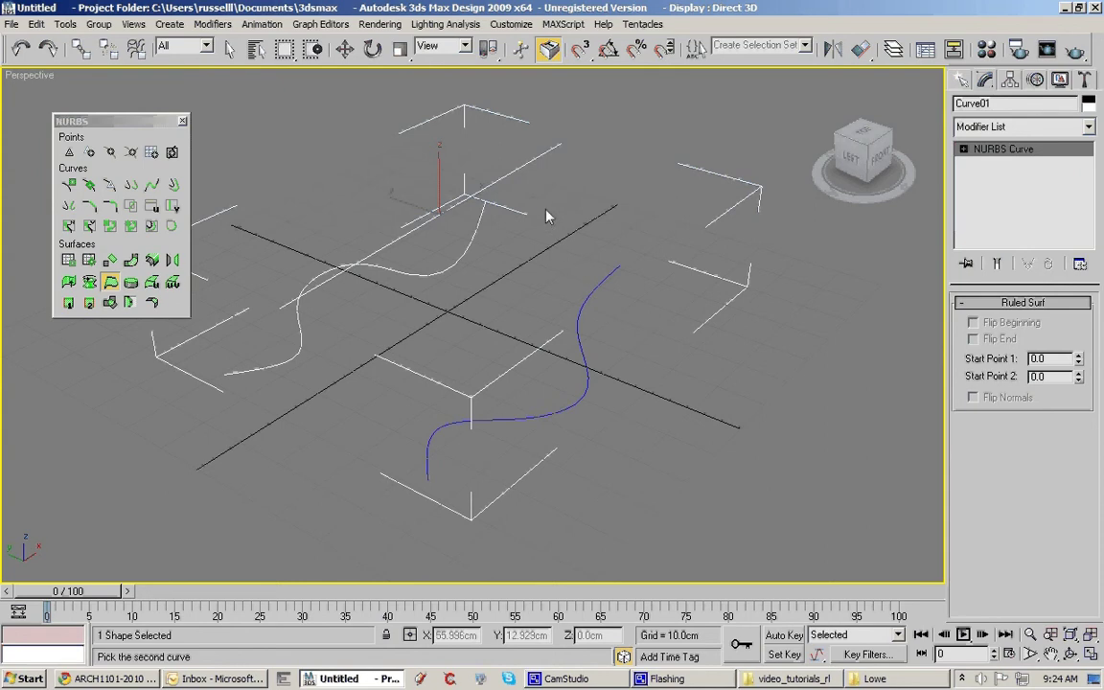
pyautogui.click(525, 175)
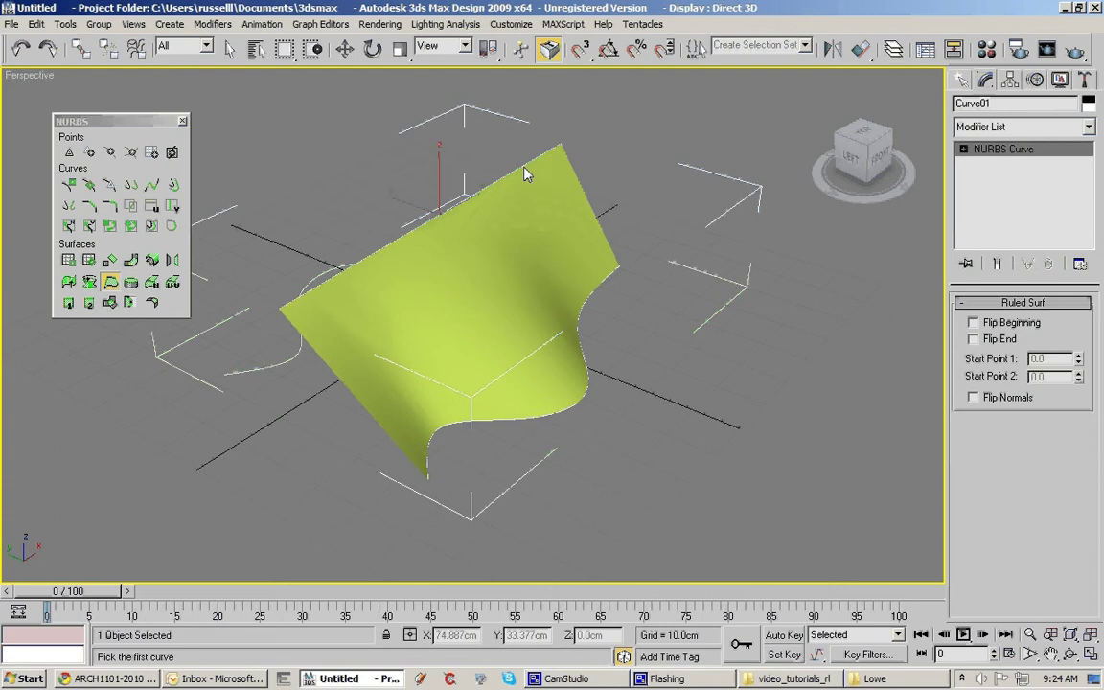
# Create a second ruled surface between the rear wavy curve and the raised straight curve
pyautogui.keyDown('alt'); pyautogui.moveTo(548, 297); pyautogui.dragTo(829, 310, button='middle'); pyautogui.keyUp('alt')
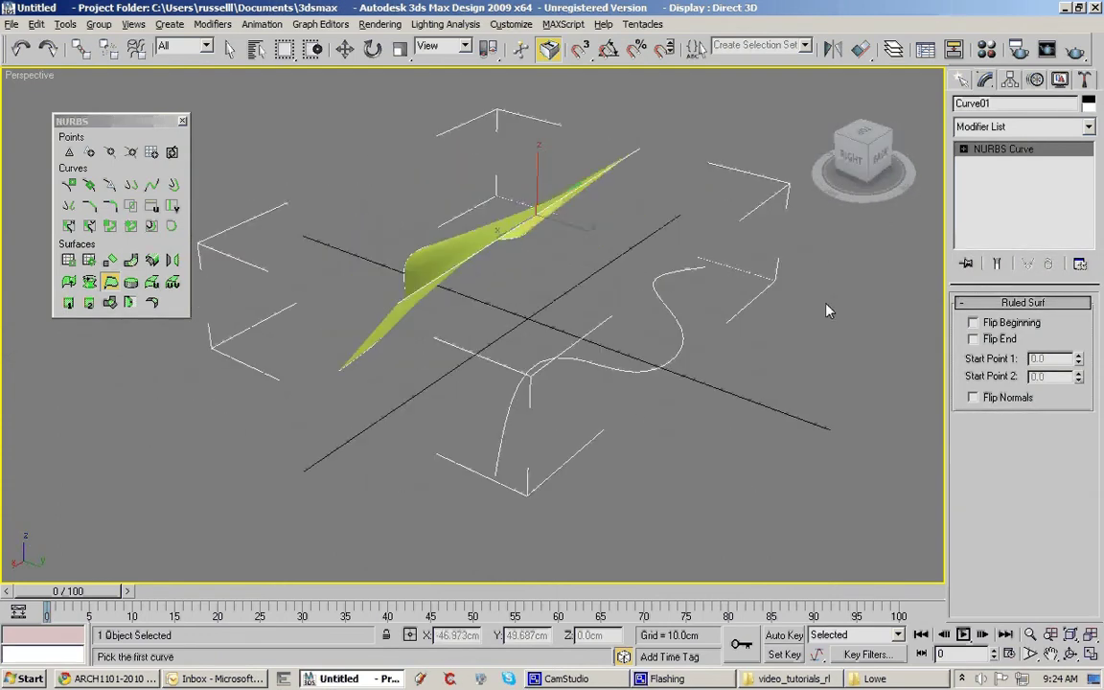
pyautogui.click(513, 407)
pyautogui.click(444, 282)
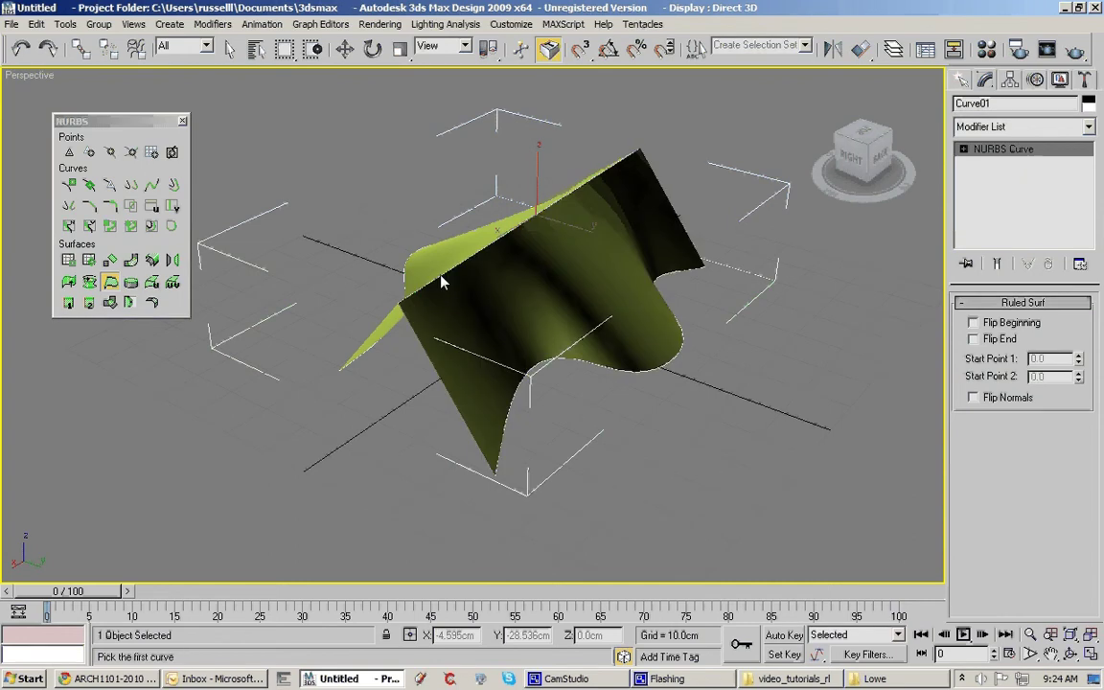
# Inspect the tent form from several sides and select the front ruled surface at Surface sub-object level
pyautogui.keyDown('alt'); pyautogui.moveTo(532, 374); pyautogui.dragTo(392, 362, button='middle'); pyautogui.keyUp('alt')
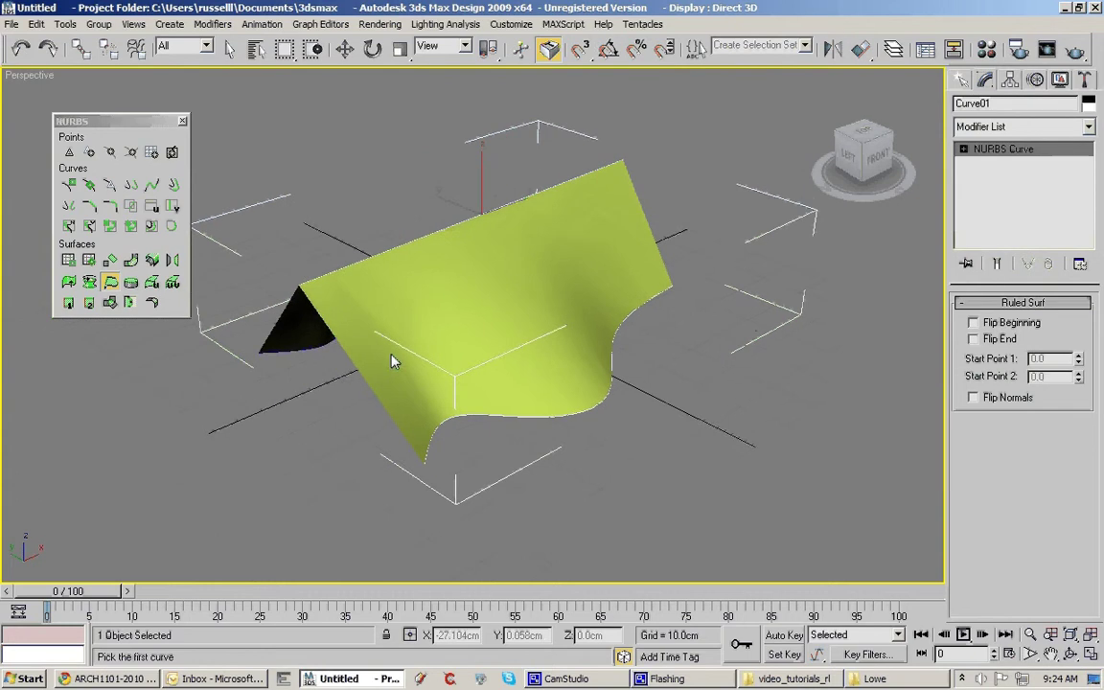
pyautogui.click(965, 152)
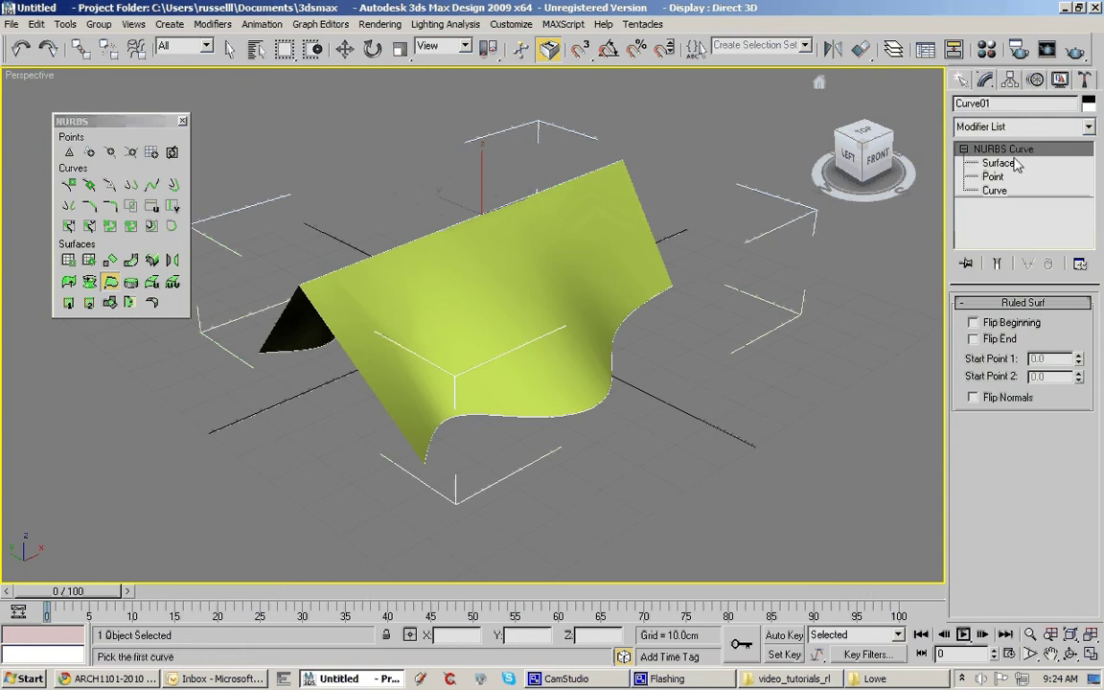
pyautogui.click(998, 164)
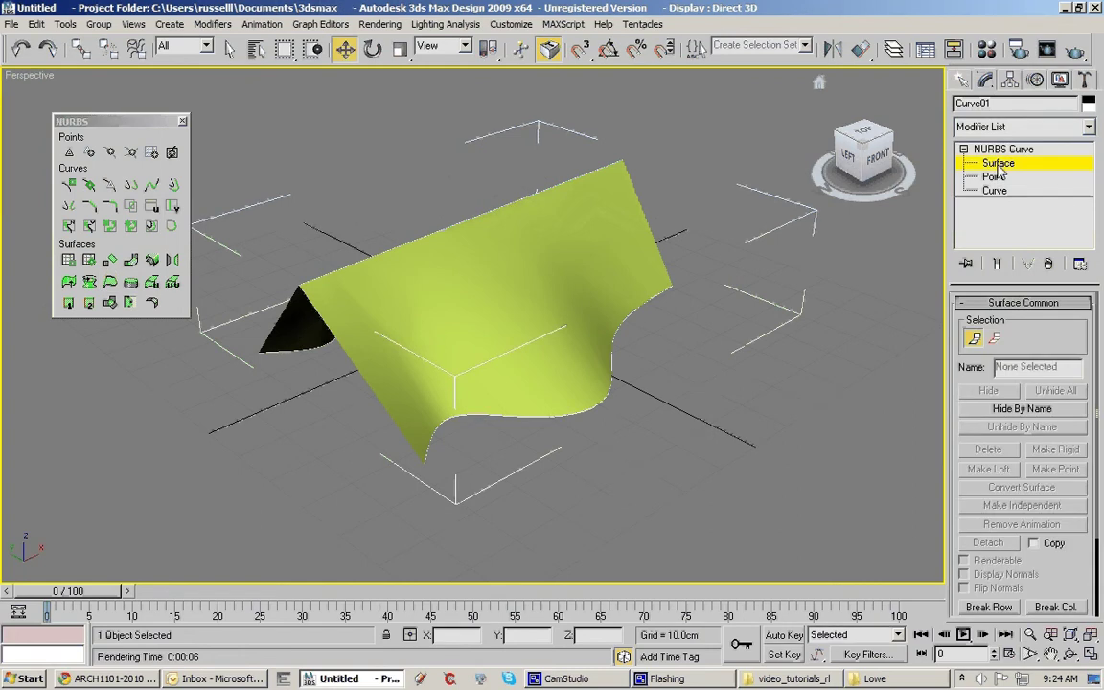
pyautogui.keyDown('alt'); pyautogui.moveTo(595, 318); pyautogui.dragTo(692, 262, button='middle'); pyautogui.keyUp('alt')
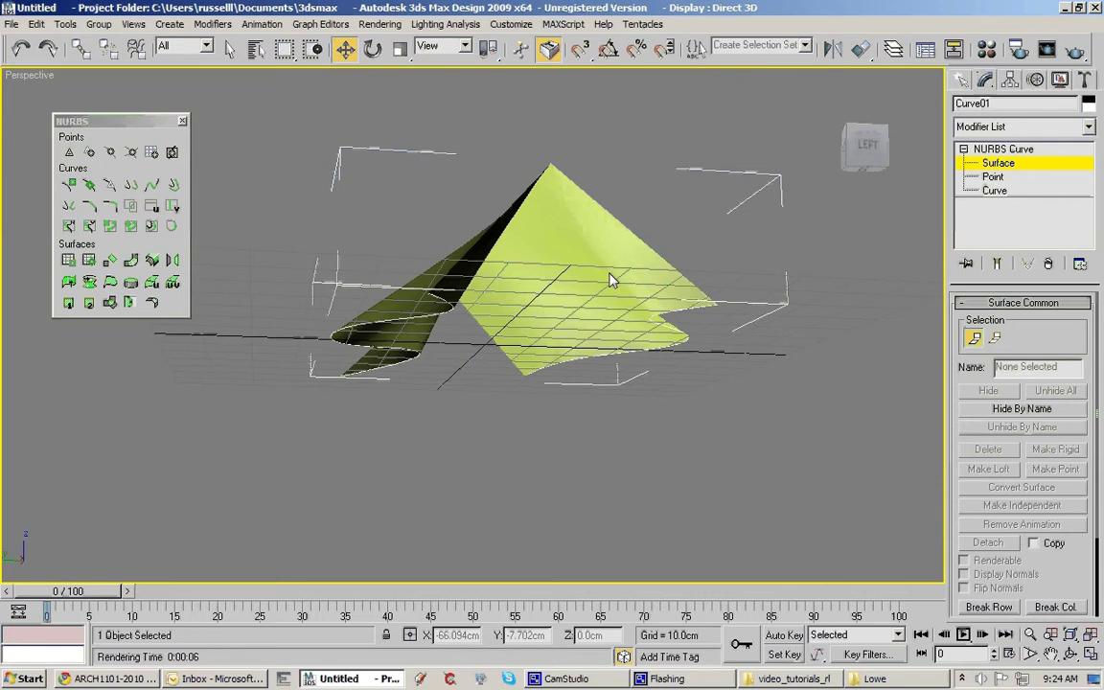
pyautogui.keyDown('alt'); pyautogui.moveTo(548, 246); pyautogui.dragTo(511, 342, button='middle'); pyautogui.keyUp('alt')
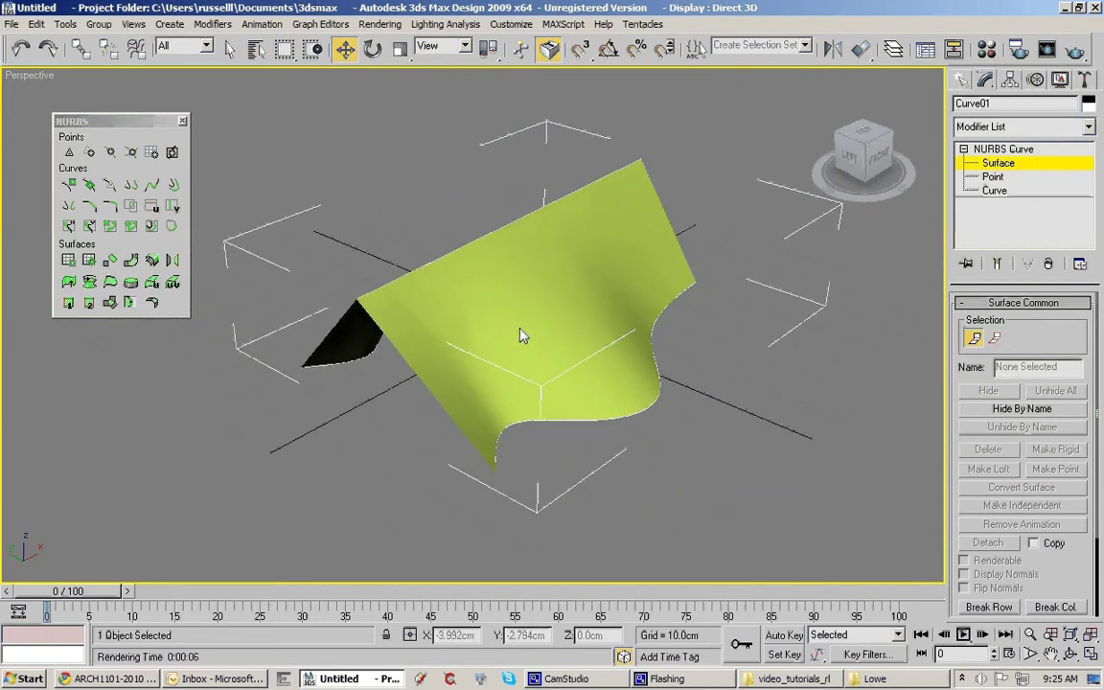
pyautogui.click(546, 324)
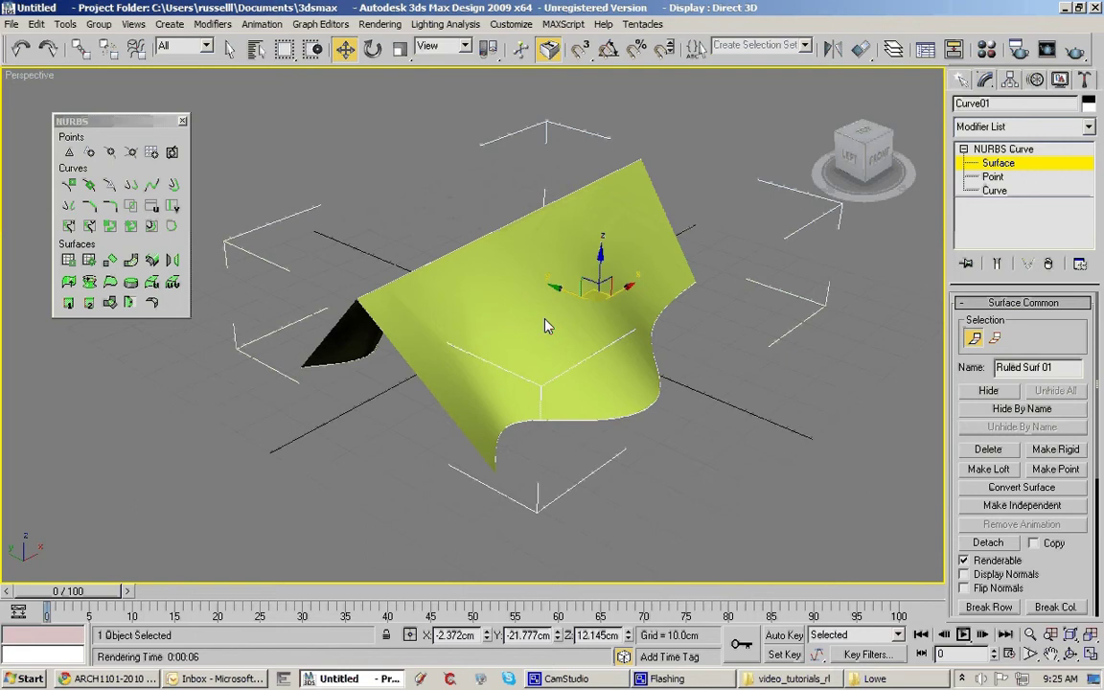
pyautogui.keyDown('alt'); pyautogui.moveTo(548, 324); pyautogui.dragTo(574, 345, button='middle'); pyautogui.keyUp('alt')
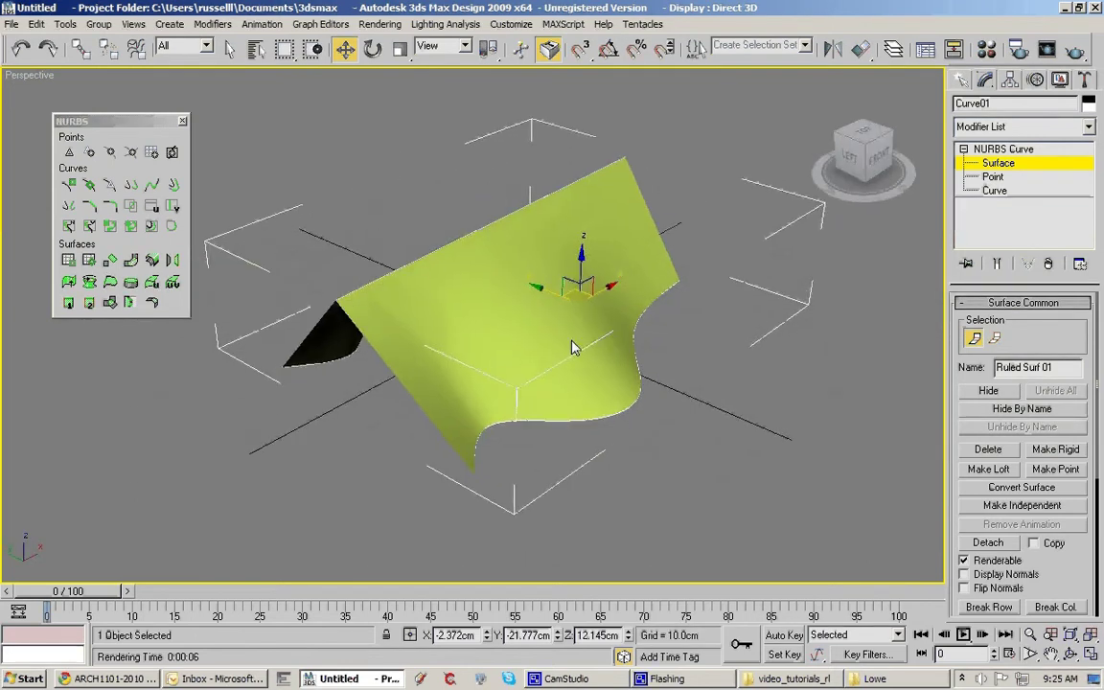
# At Point sub-object level, raise the ridge curve's end point at negative X along Z
pyautogui.click(994, 177)
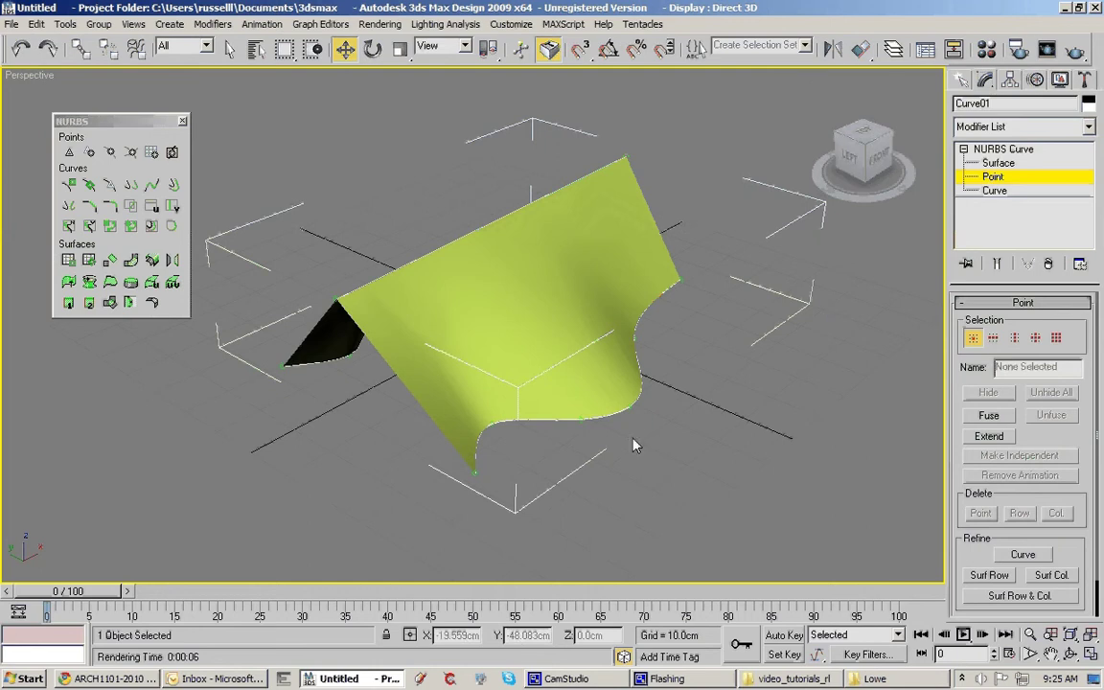
pyautogui.keyDown('alt'); pyautogui.moveTo(565, 445); pyautogui.dragTo(542, 377, button='middle'); pyautogui.keyUp('alt')
pyautogui.click(334, 271)
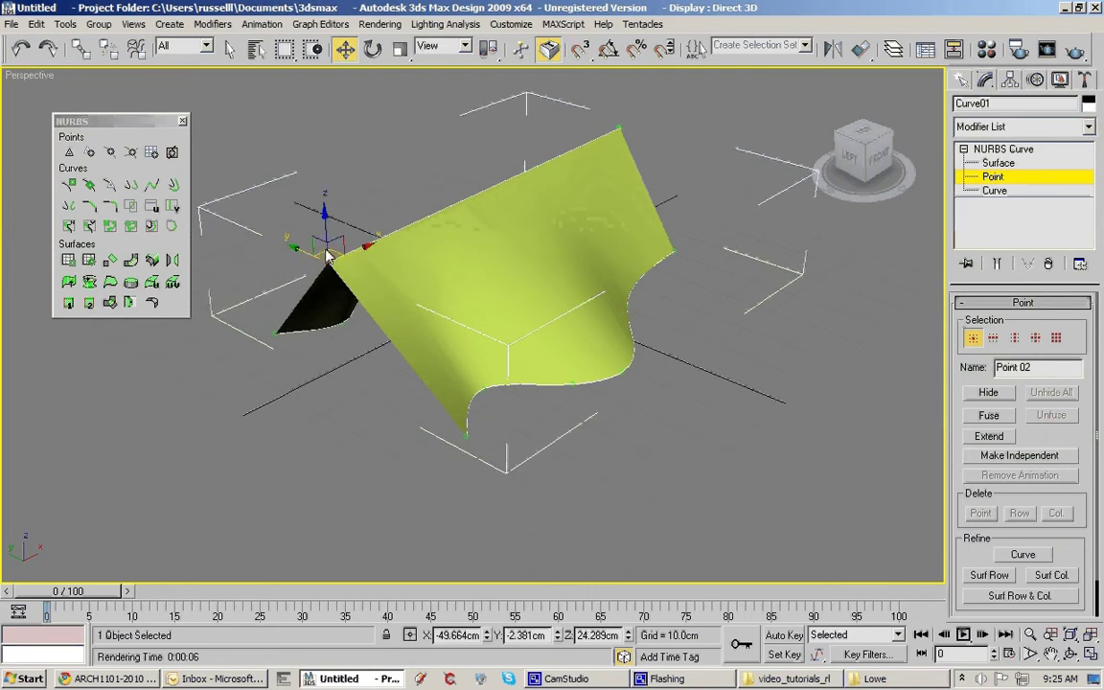
pyautogui.moveTo(327, 223); pyautogui.dragTo(315, 121)
pyautogui.keyDown('alt'); pyautogui.moveTo(403, 314); pyautogui.dragTo(369, 281, button='middle'); pyautogui.keyUp('alt')
# Raise a middle point of the front wavy curve to about 28.5 cm along Z, then select its neighbouring point
pyautogui.click(539, 415)
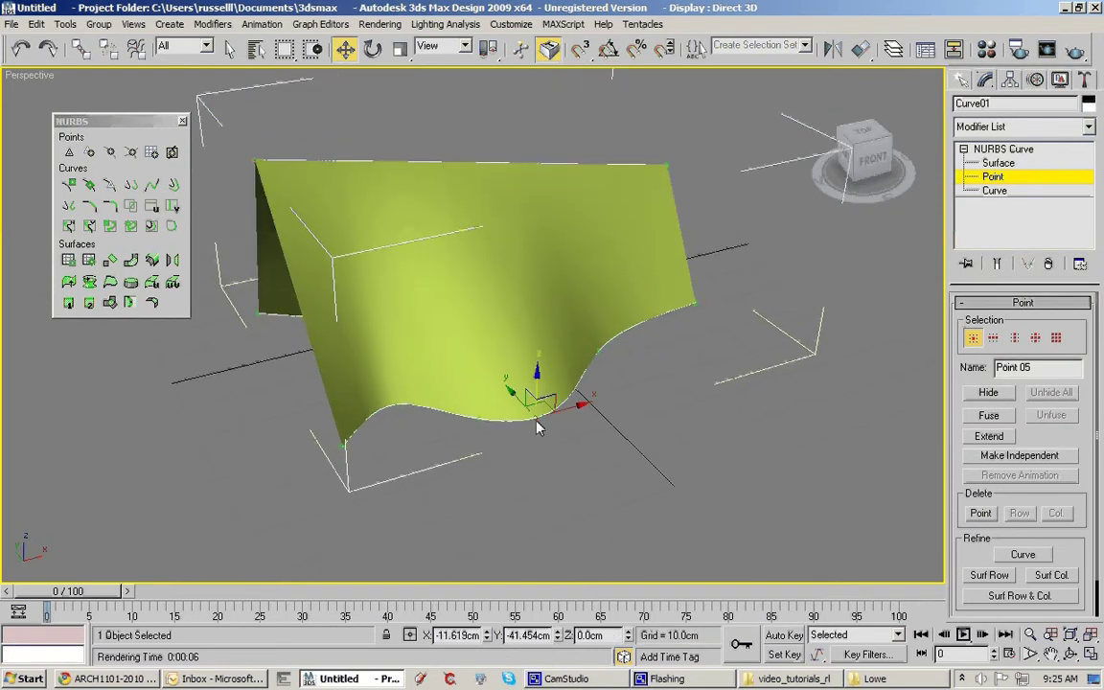
pyautogui.moveTo(538, 382); pyautogui.dragTo(526, 255)
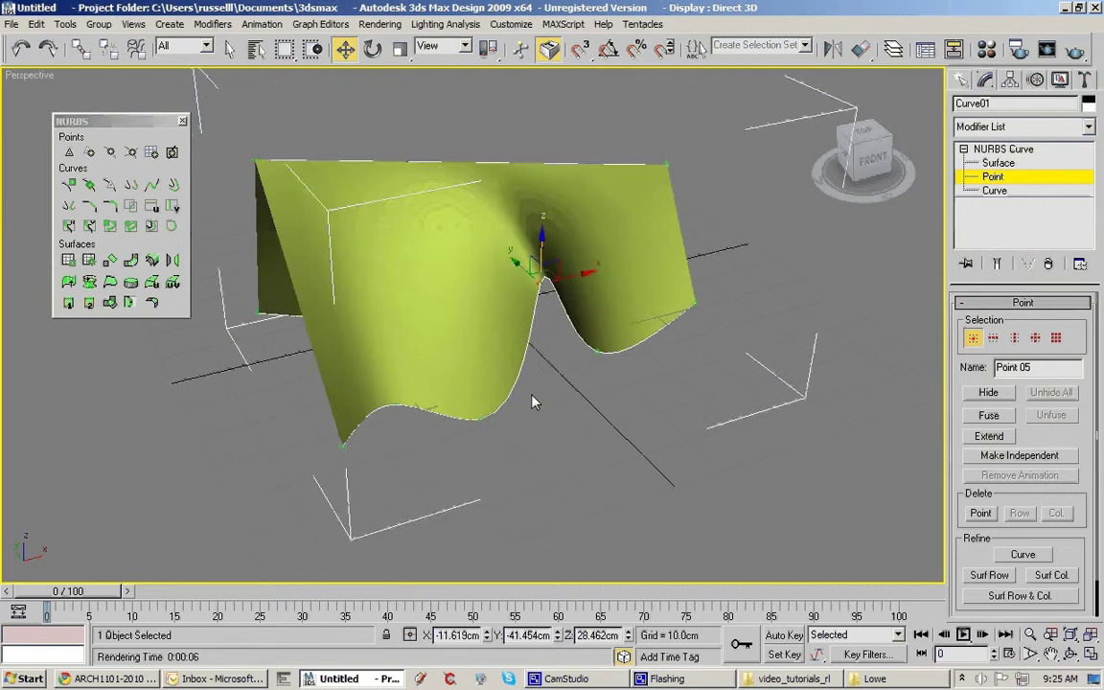
pyautogui.moveTo(531, 396)
pyautogui.keyDown('alt'); pyautogui.mouseDown(button='middle')
pyautogui.moveTo(437, 419)
pyautogui.moveTo(359, 414)
pyautogui.moveTo(668, 416)
pyautogui.moveTo(523, 411)
pyautogui.mouseUp(button='middle'); pyautogui.keyUp('alt')
pyautogui.click(358, 410)
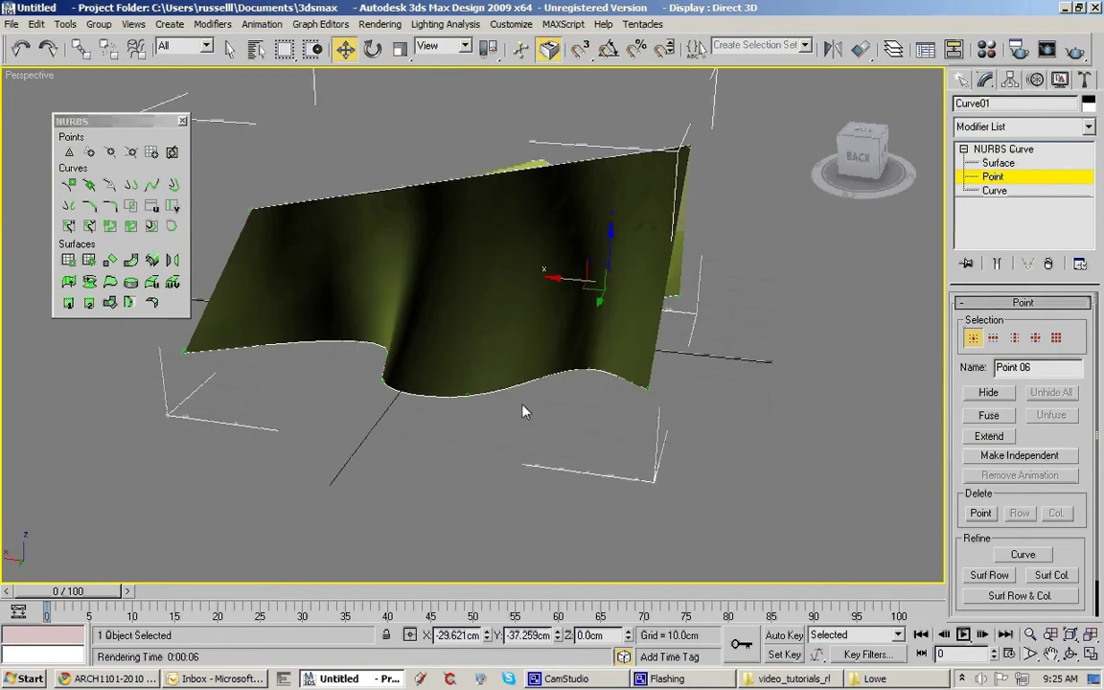
# Raise a middle point of the rear wavy curve along Z to form a high arch in the rear surface
pyautogui.click(468, 398)
pyautogui.moveTo(468, 402); pyautogui.dragTo(453, 209)
pyautogui.moveTo(454, 209)
pyautogui.keyDown('alt'); pyautogui.mouseDown(button='middle')
pyautogui.moveTo(439, 370)
pyautogui.moveTo(468, 436)
pyautogui.moveTo(548, 427)
pyautogui.moveTo(591, 309)
pyautogui.moveTo(549, 458)
pyautogui.moveTo(459, 441)
pyautogui.mouseUp(button='middle'); pyautogui.keyUp('alt')
# Slide the rear curve's ground point beside the arch horizontally to about X 21.6 cm, Y 19.6 cm
pyautogui.click(442, 459)
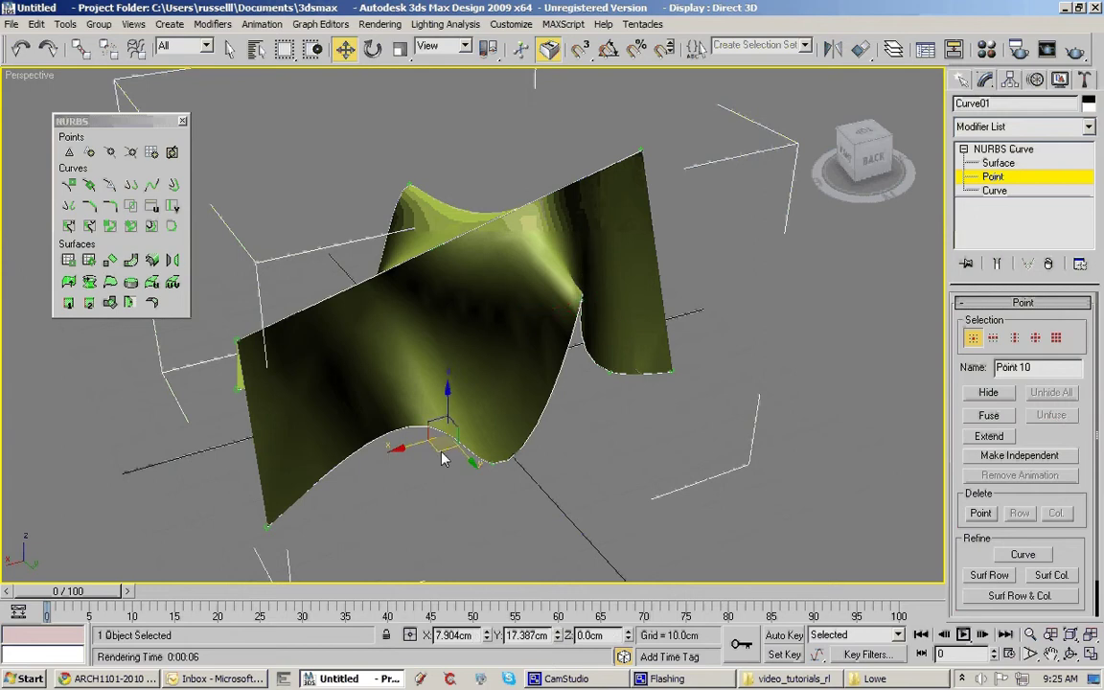
pyautogui.moveTo(442, 460); pyautogui.dragTo(406, 499)
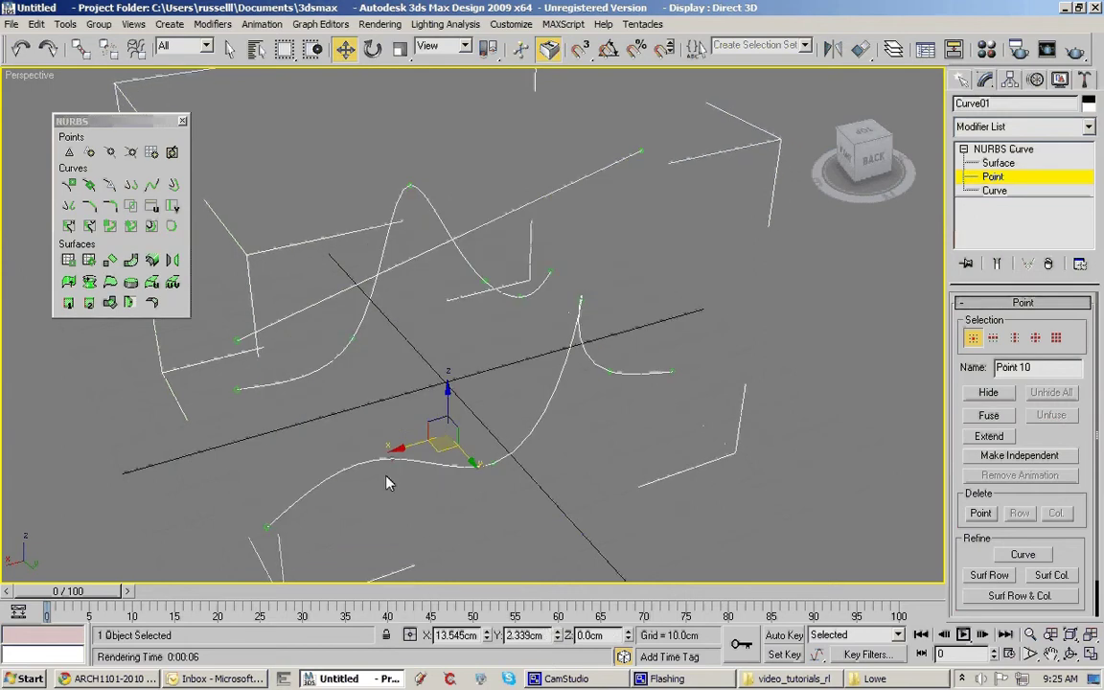
pyautogui.moveTo(389, 483); pyautogui.dragTo(390, 487)
pyautogui.moveTo(427, 498)
pyautogui.keyDown('alt'); pyautogui.mouseDown(button='middle')
pyautogui.moveTo(488, 415)
pyautogui.moveTo(532, 409)
pyautogui.moveTo(513, 432)
pyautogui.mouseUp(button='middle'); pyautogui.keyUp('alt')
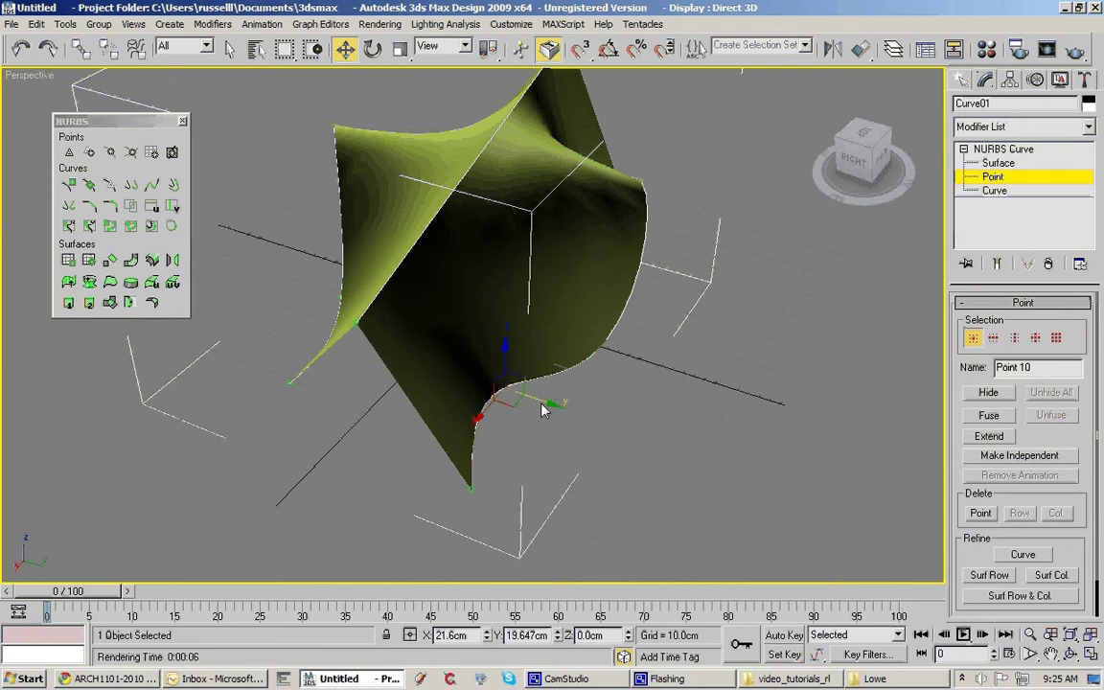
# Move the same rear curve point to about X 25.7 cm, Y 21.4 cm, Z 13 cm, and shift it again horizontally
pyautogui.moveTo(543, 410); pyautogui.dragTo(555, 408)
pyautogui.moveTo(485, 418); pyautogui.dragTo(489, 436)
pyautogui.moveTo(505, 388); pyautogui.dragTo(506, 331)
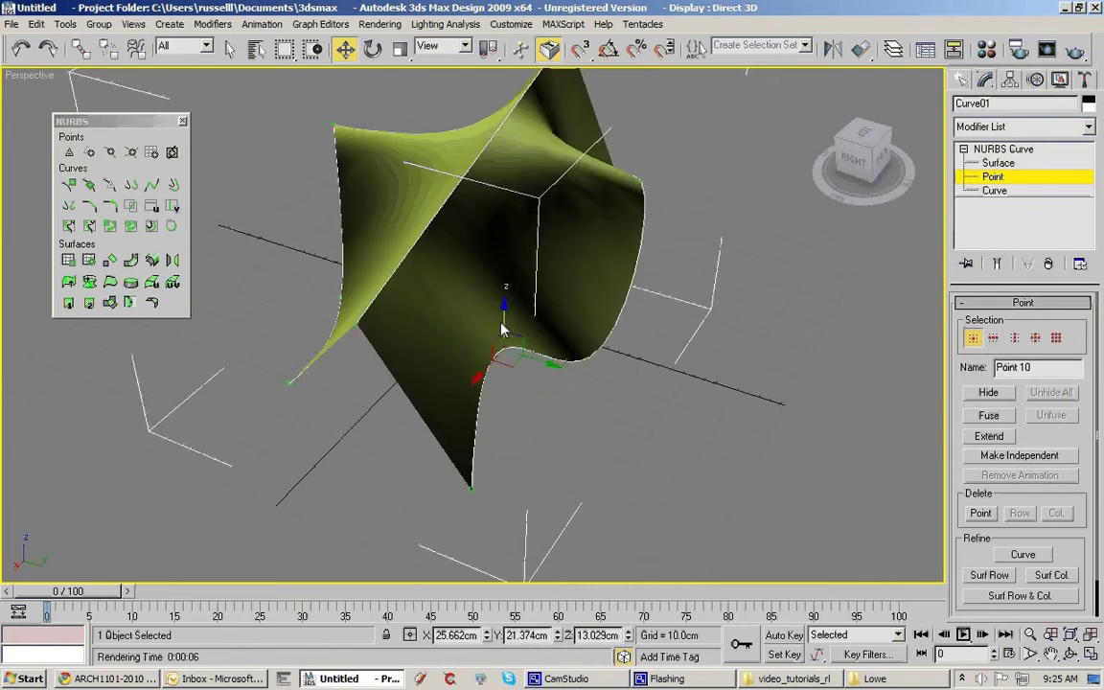
pyautogui.keyDown('alt'); pyautogui.moveTo(547, 444); pyautogui.dragTo(471, 353, button='middle'); pyautogui.keyUp('alt')
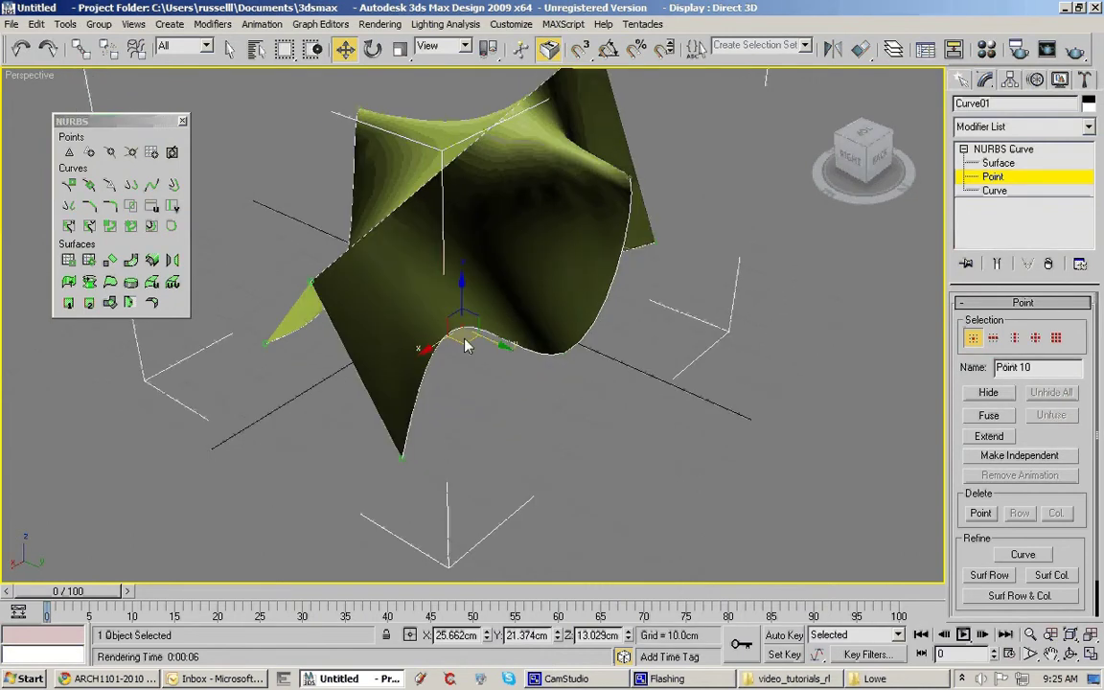
pyautogui.moveTo(465, 345)
pyautogui.mouseDown()
pyautogui.moveTo(468, 367)
pyautogui.moveTo(442, 357)
pyautogui.moveTo(439, 377)
pyautogui.moveTo(463, 366)
pyautogui.moveTo(439, 362)
pyautogui.moveTo(433, 379)
pyautogui.moveTo(449, 377)
pyautogui.moveTo(441, 372)
pyautogui.mouseUp()
# Move the rear wavy curve's end point outward along X to about -65.3 cm
pyautogui.moveTo(466, 411)
pyautogui.keyDown('alt'); pyautogui.mouseDown(button='middle')
pyautogui.moveTo(493, 422)
pyautogui.moveTo(540, 410)
pyautogui.moveTo(540, 387)
pyautogui.moveTo(307, 422)
pyautogui.moveTo(375, 429)
pyautogui.moveTo(375, 350)
pyautogui.moveTo(597, 414)
pyautogui.mouseUp(button='middle'); pyautogui.keyUp('alt')
pyautogui.click(664, 364)
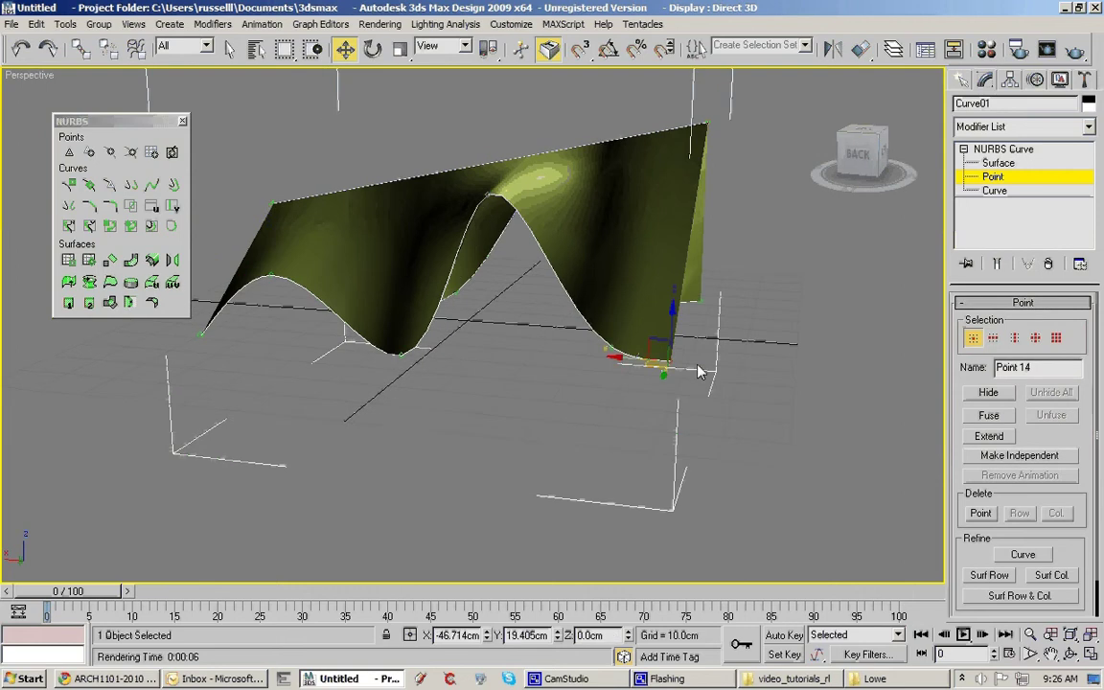
pyautogui.keyDown('alt'); pyautogui.moveTo(631, 364); pyautogui.dragTo(552, 444, button='middle'); pyautogui.keyUp('alt')
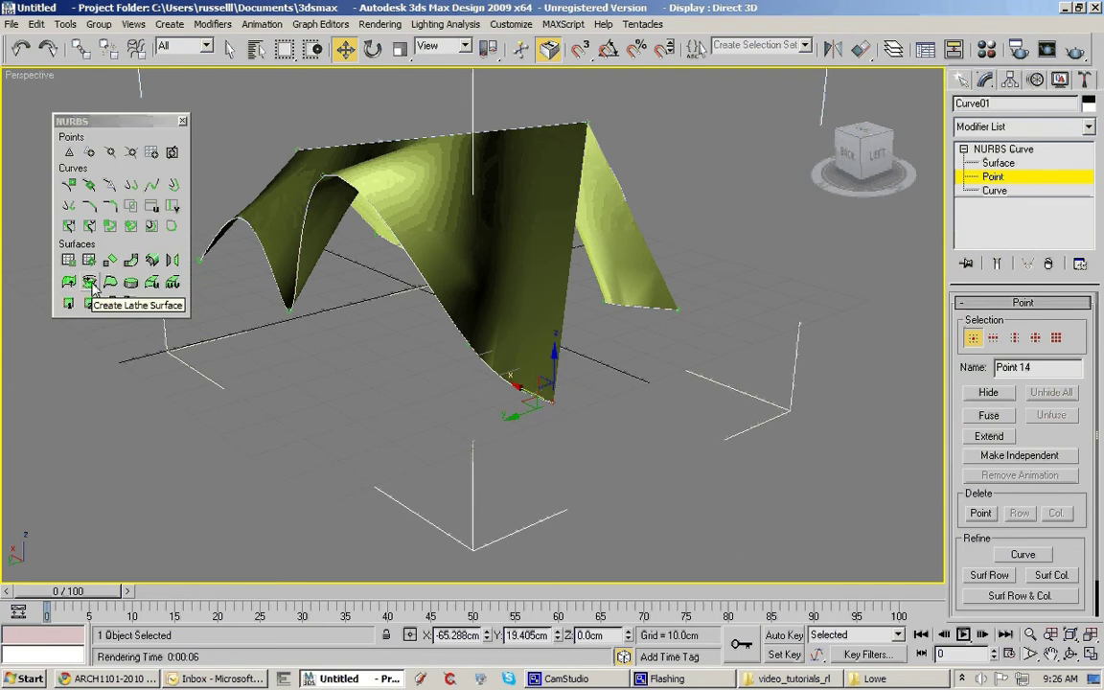
# Try a blend curve between the front wavy curve's end and the ridge curve's end, and undo it
pyautogui.click(131, 186)
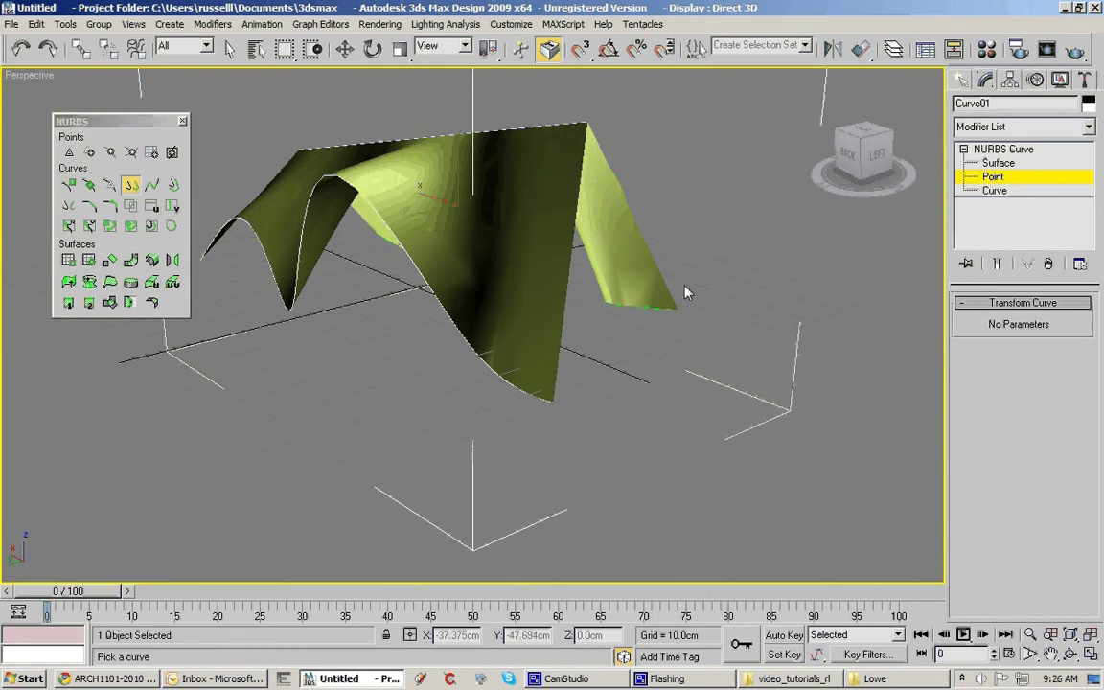
pyautogui.keyDown('alt'); pyautogui.moveTo(594, 131); pyautogui.dragTo(530, 388, button='middle'); pyautogui.keyUp('alt')
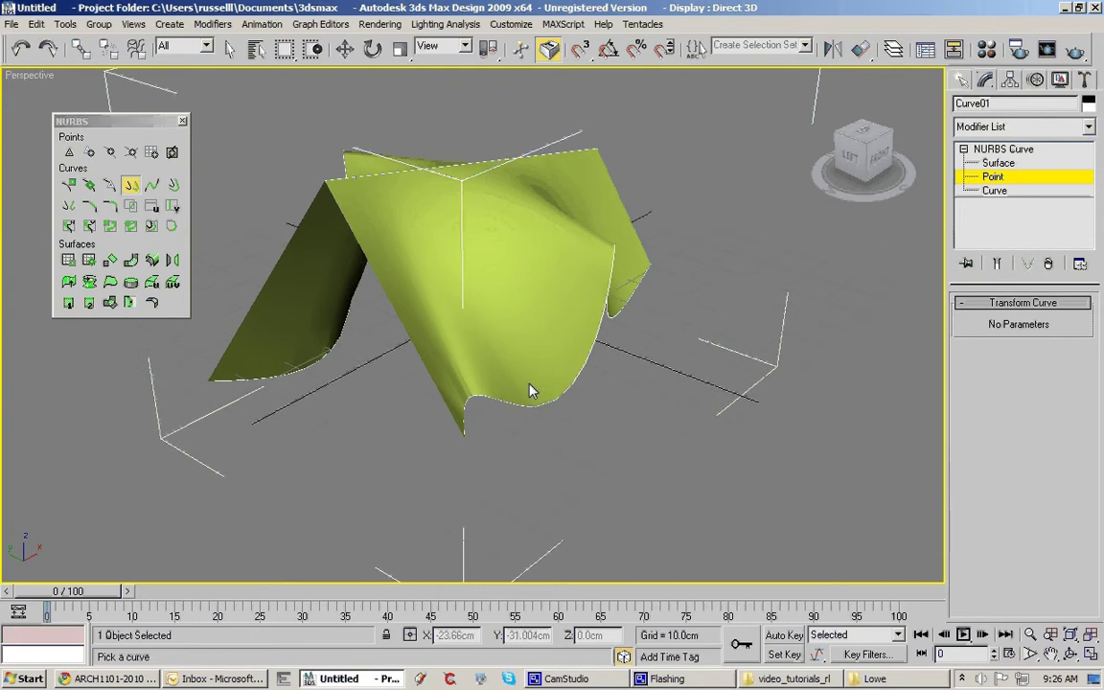
pyautogui.click(153, 186)
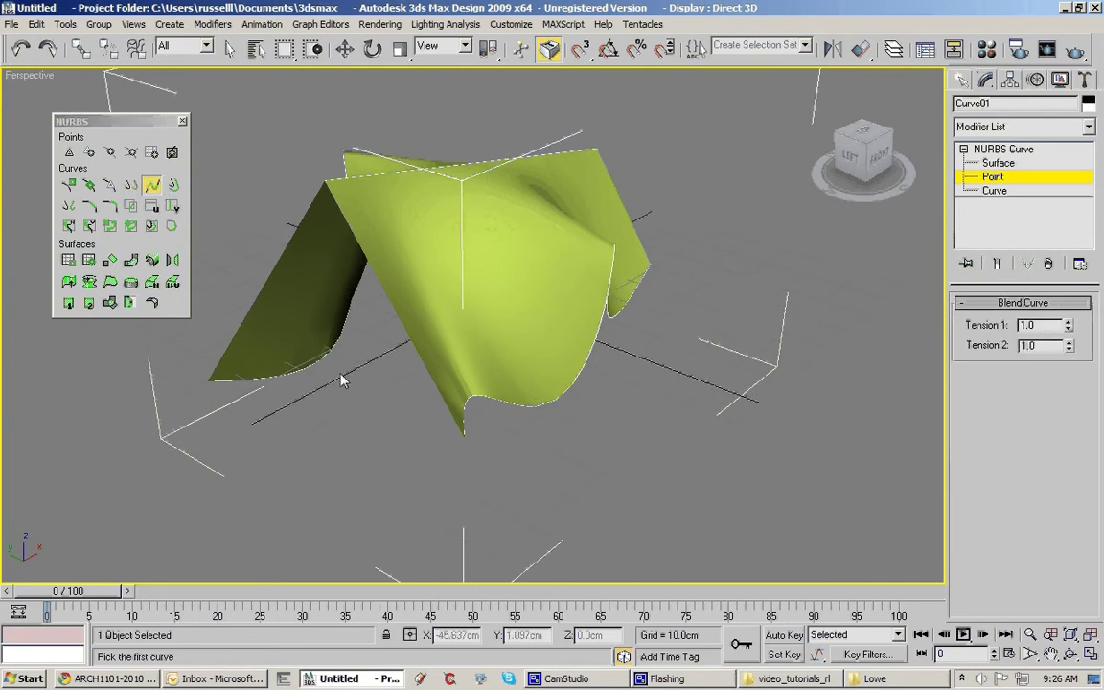
pyautogui.click(464, 434)
pyautogui.click(326, 185)
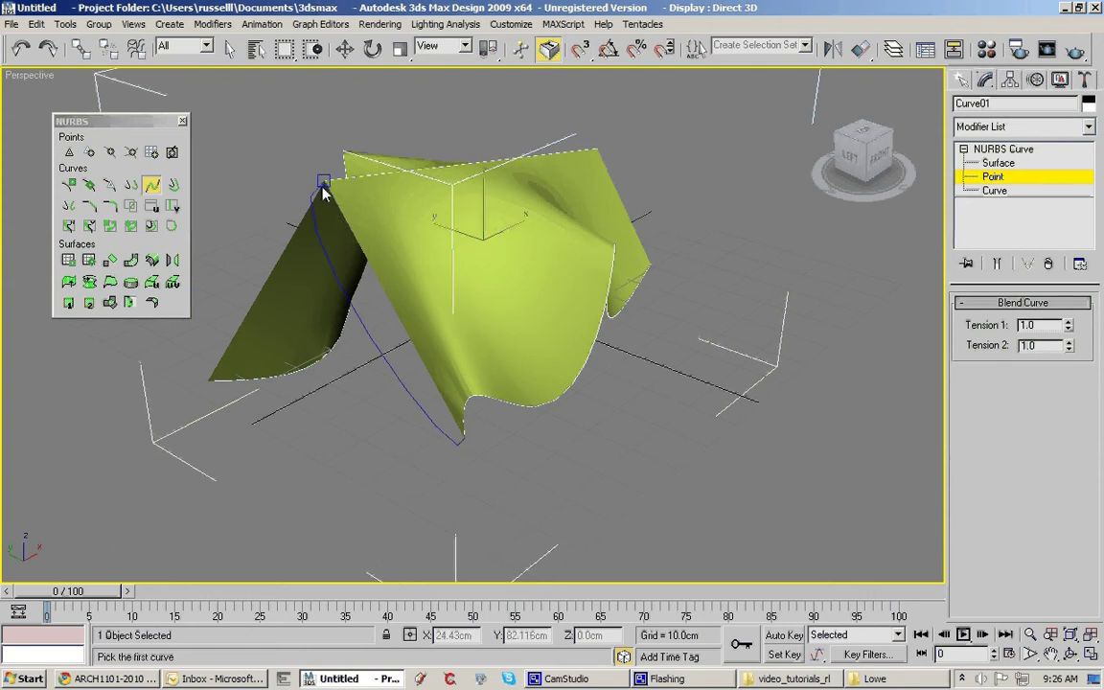
pyautogui.hotkey('ctrl', 'z')
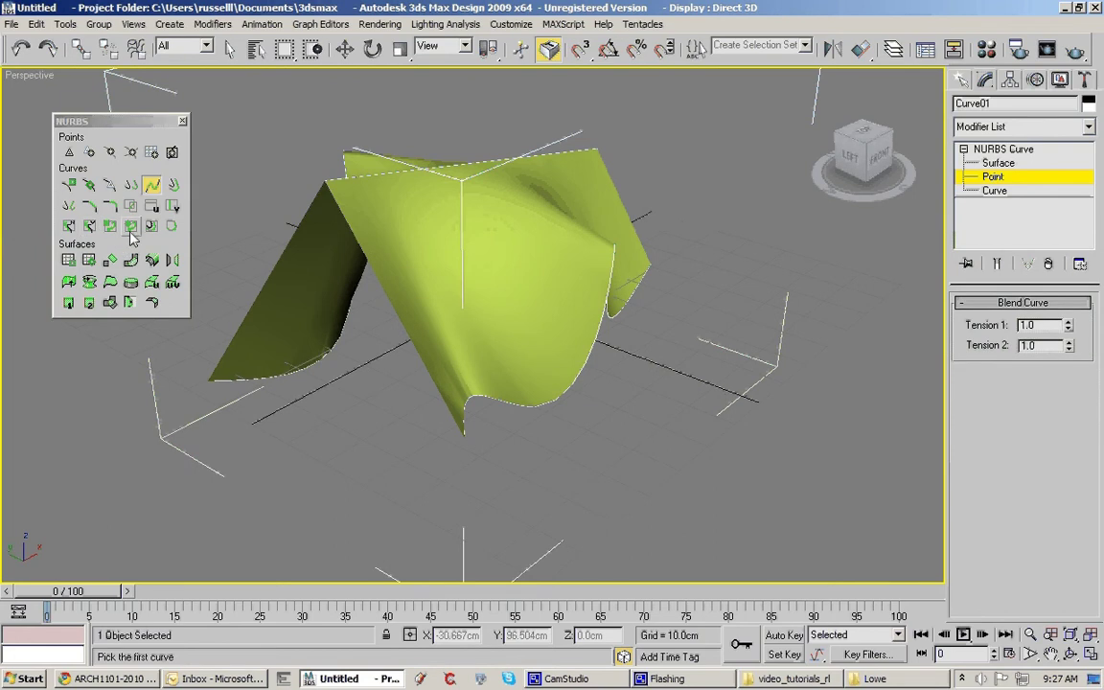
# Try to draw a point curve from the front wavy curve's end to the ridge curve's end
pyautogui.click(90, 186)
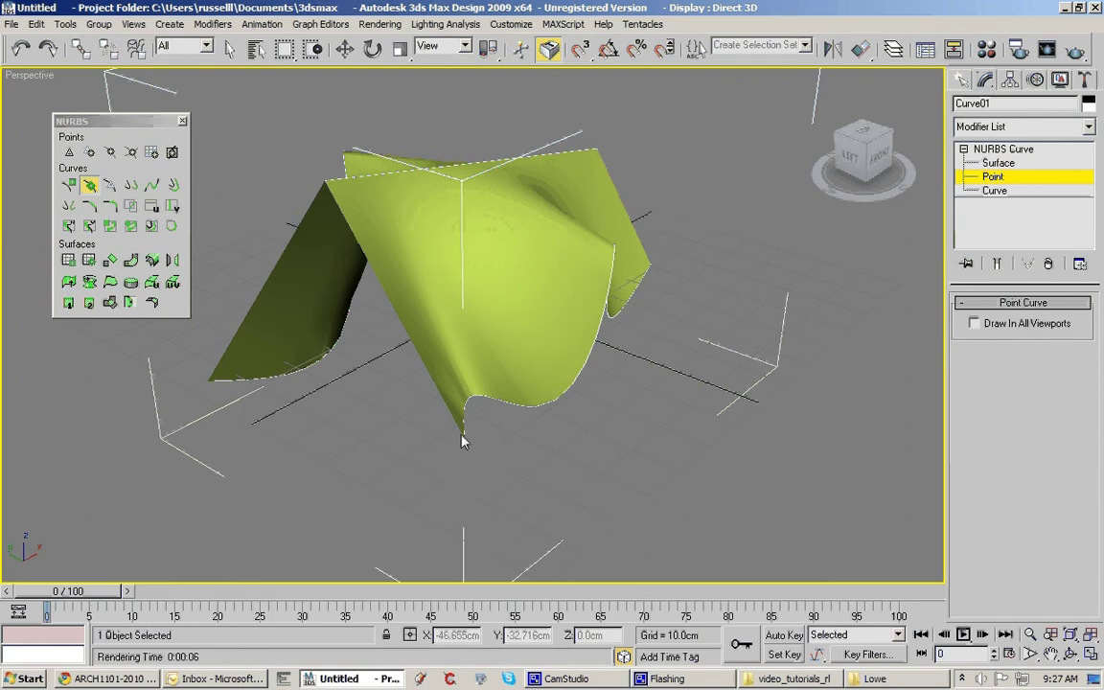
pyautogui.moveTo(460, 441); pyautogui.dragTo(457, 459, button='middle')
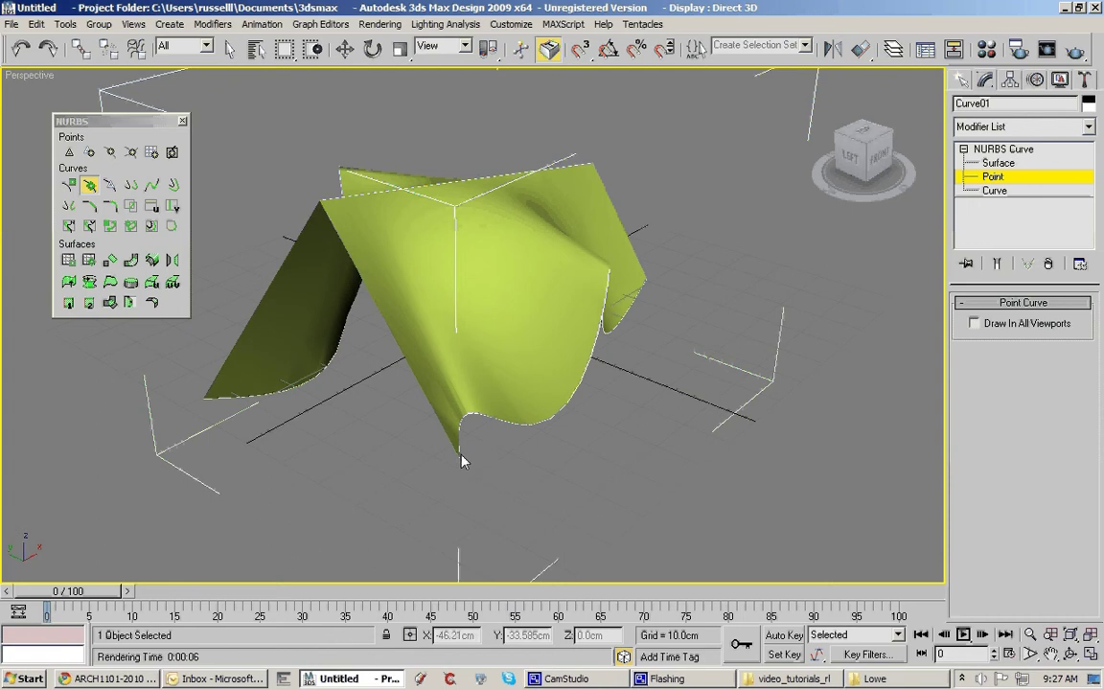
pyautogui.click(460, 455)
pyautogui.click(321, 207)
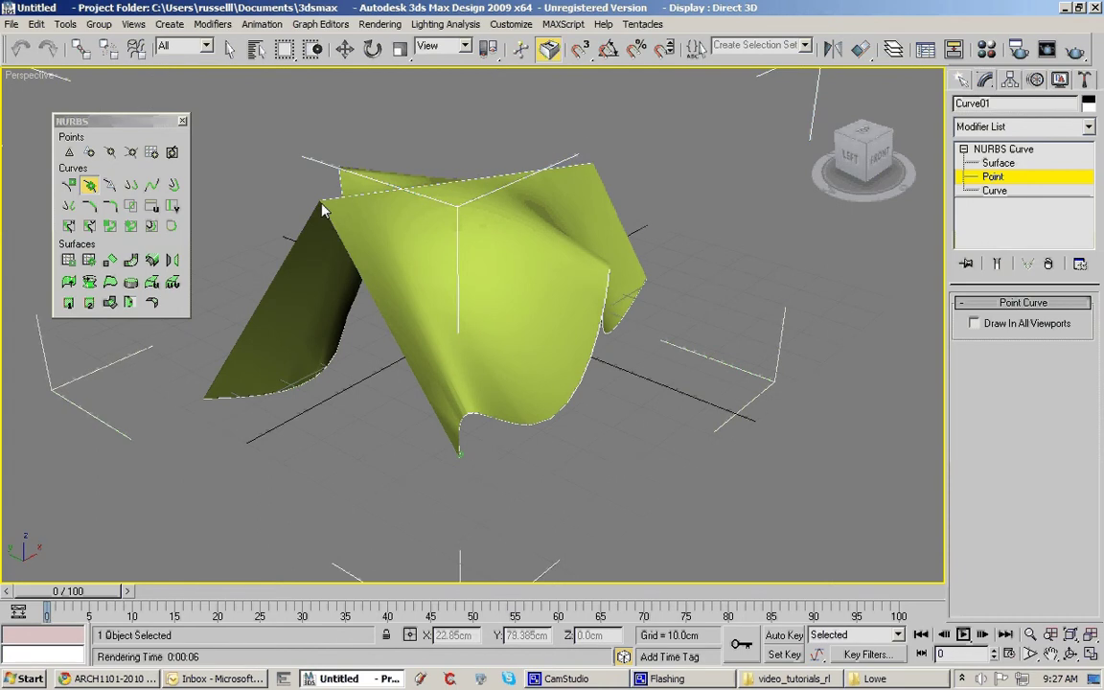
pyautogui.moveTo(202, 321); pyautogui.dragTo(264, 333, button='middle')
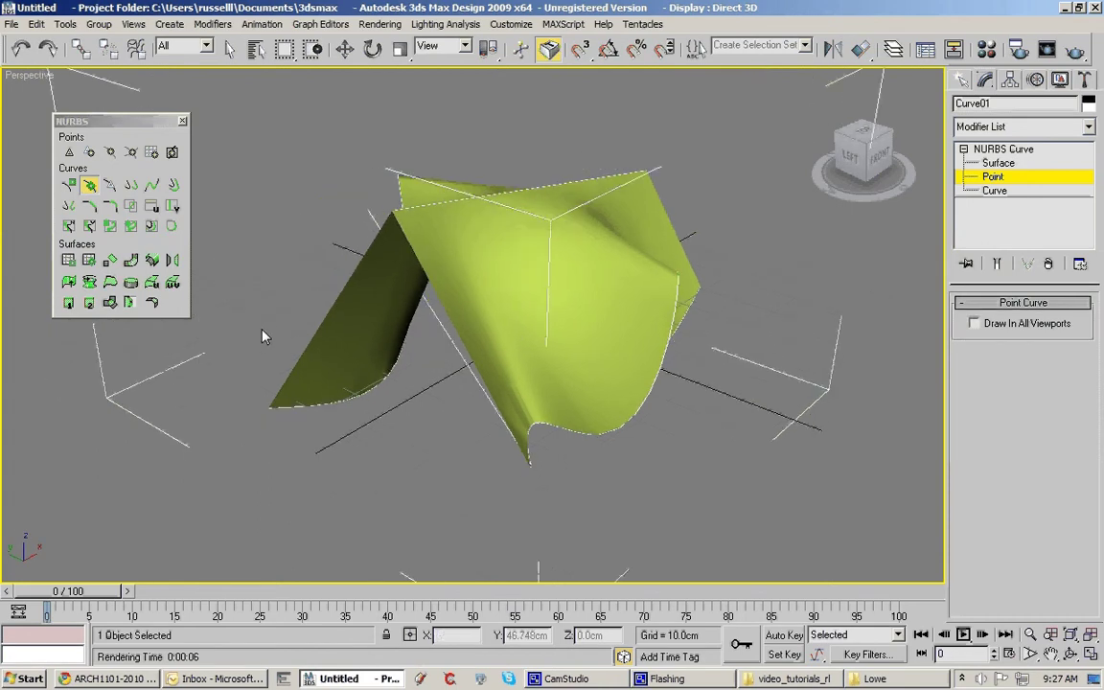
pyautogui.click(566, 679)
pyautogui.click(334, 196)
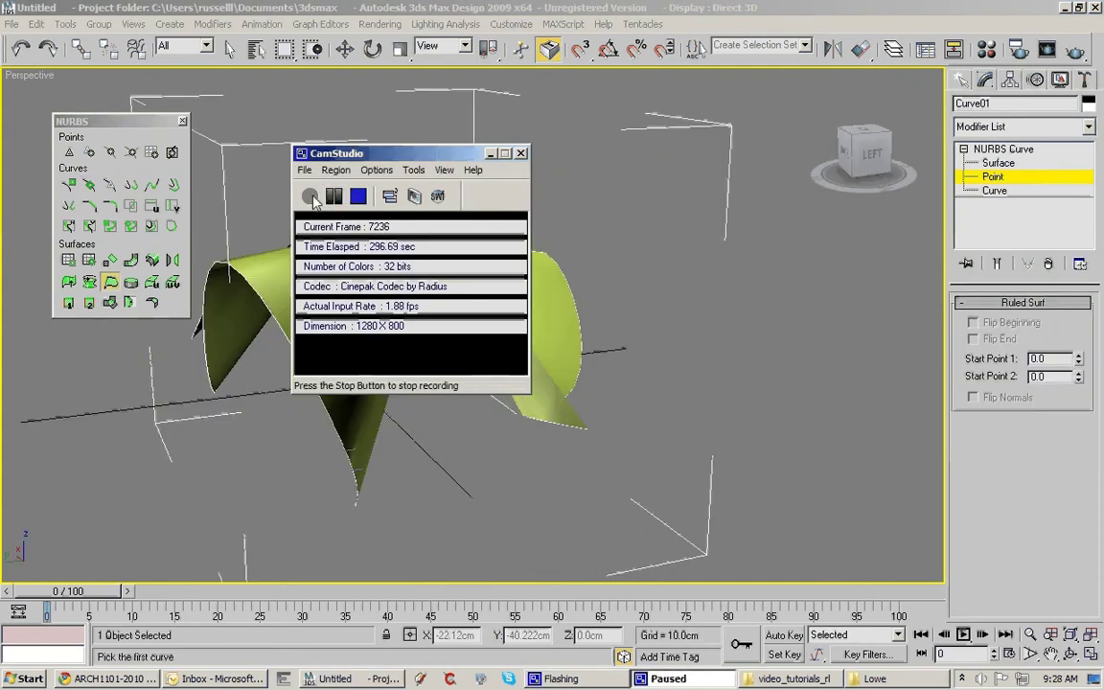
pyautogui.click(310, 196)
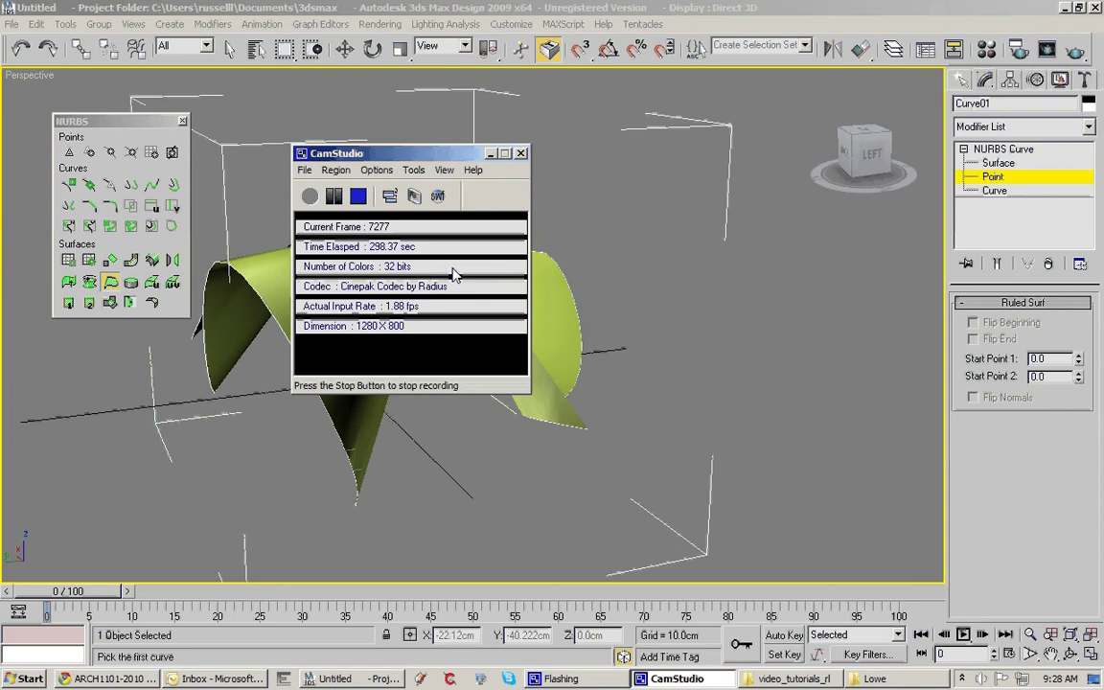
pyautogui.click(490, 153)
# Create surface edge curves along the sloping edges of both ruled surfaces at the tent's open end
pyautogui.moveTo(441, 355); pyautogui.dragTo(370, 342, button='middle')
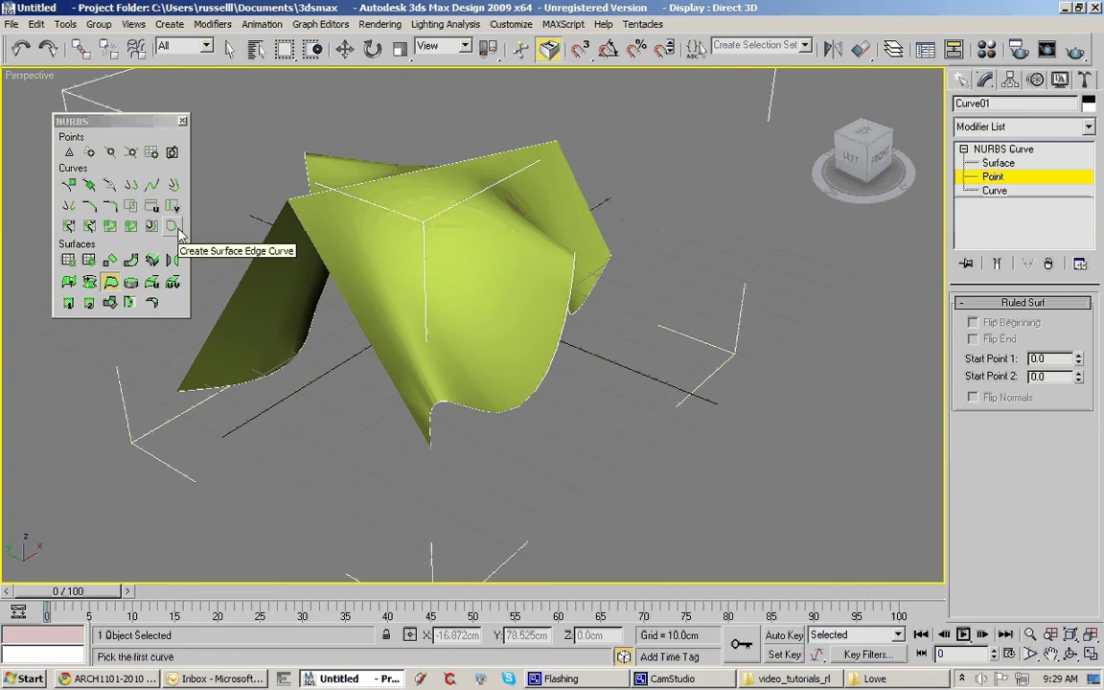
pyautogui.click(173, 227)
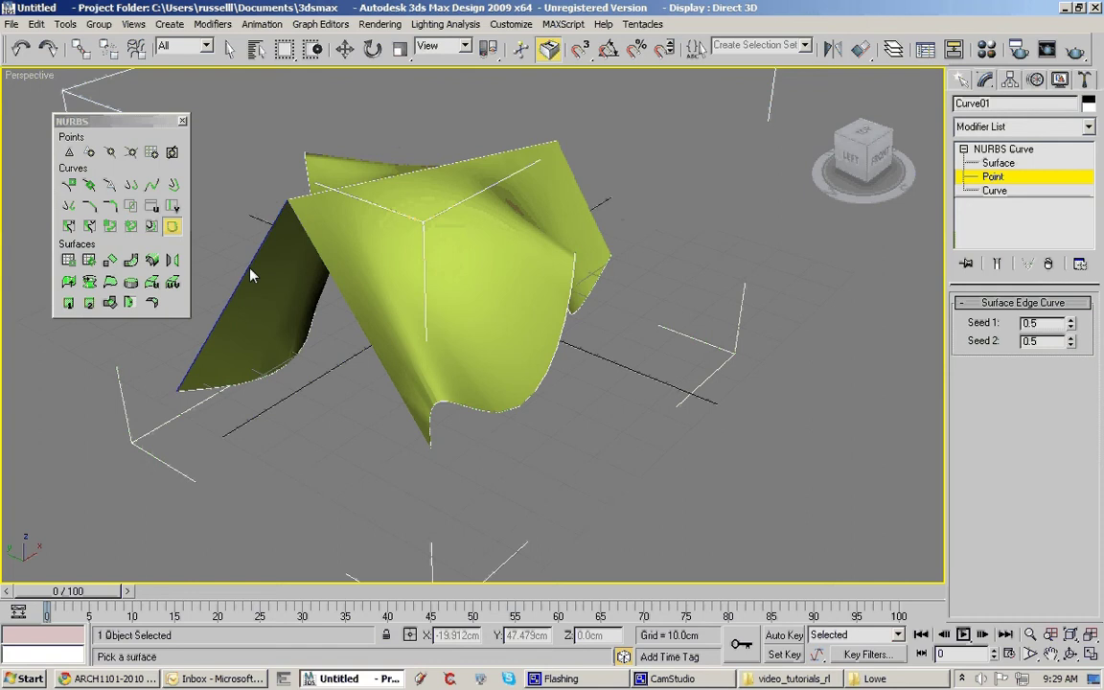
pyautogui.click(322, 323)
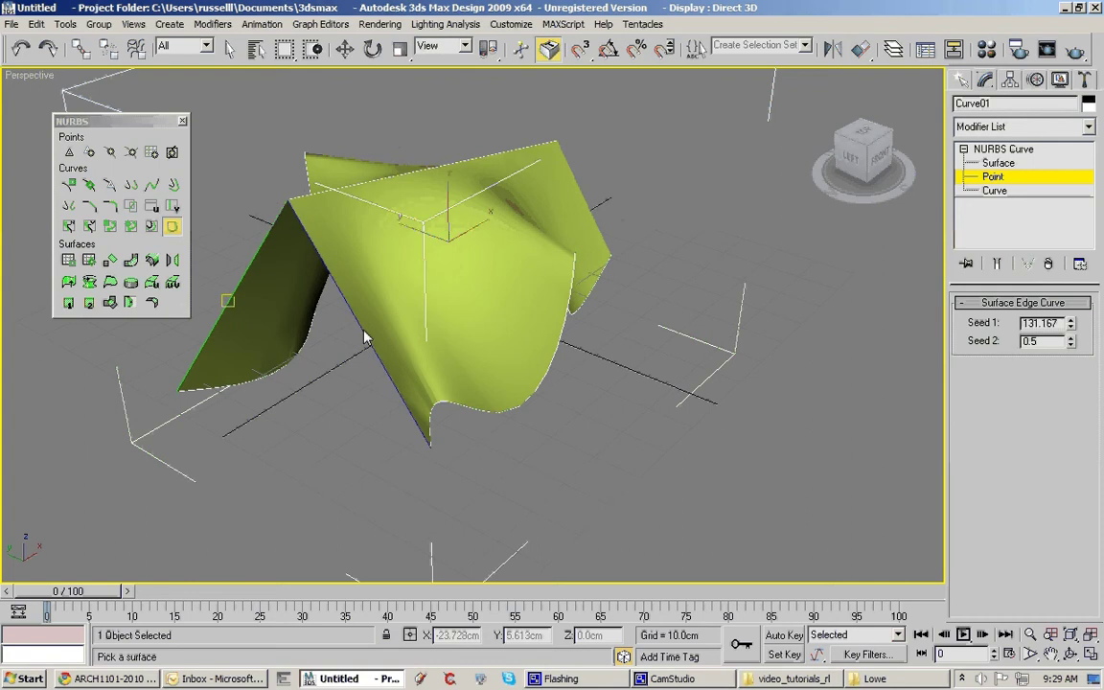
pyautogui.click(364, 330)
# Close the tent's open end with a ruled surface between the two sloping surface edge curves
pyautogui.keyDown('alt'); pyautogui.moveTo(303, 381); pyautogui.dragTo(522, 390, button='middle'); pyautogui.keyUp('alt')
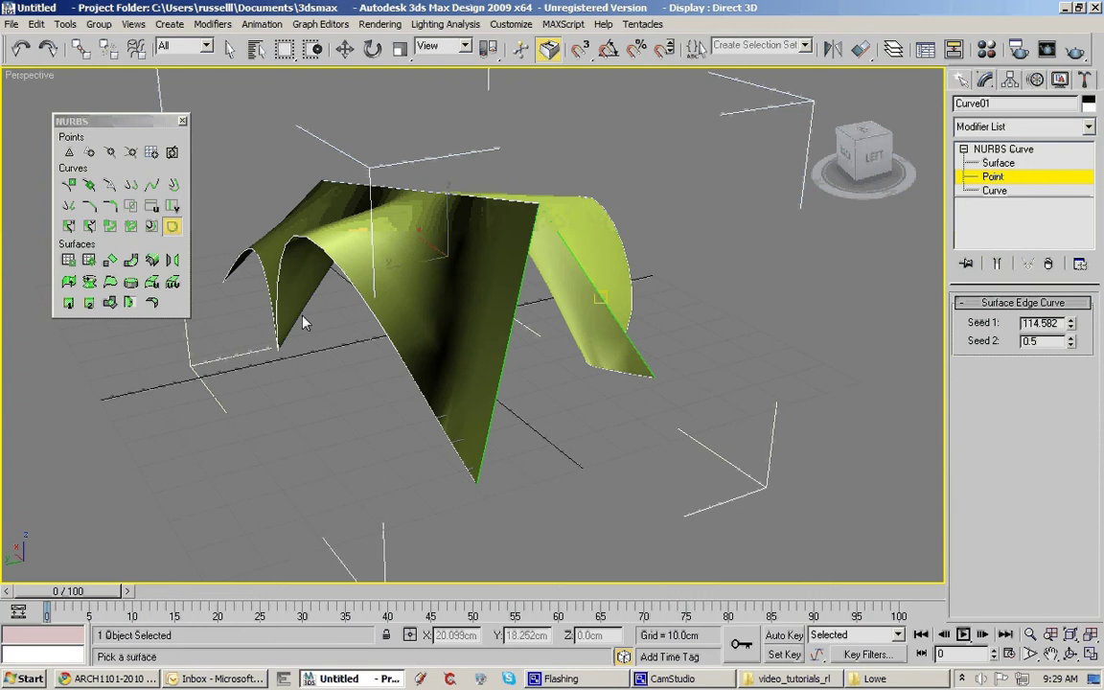
pyautogui.click(111, 284)
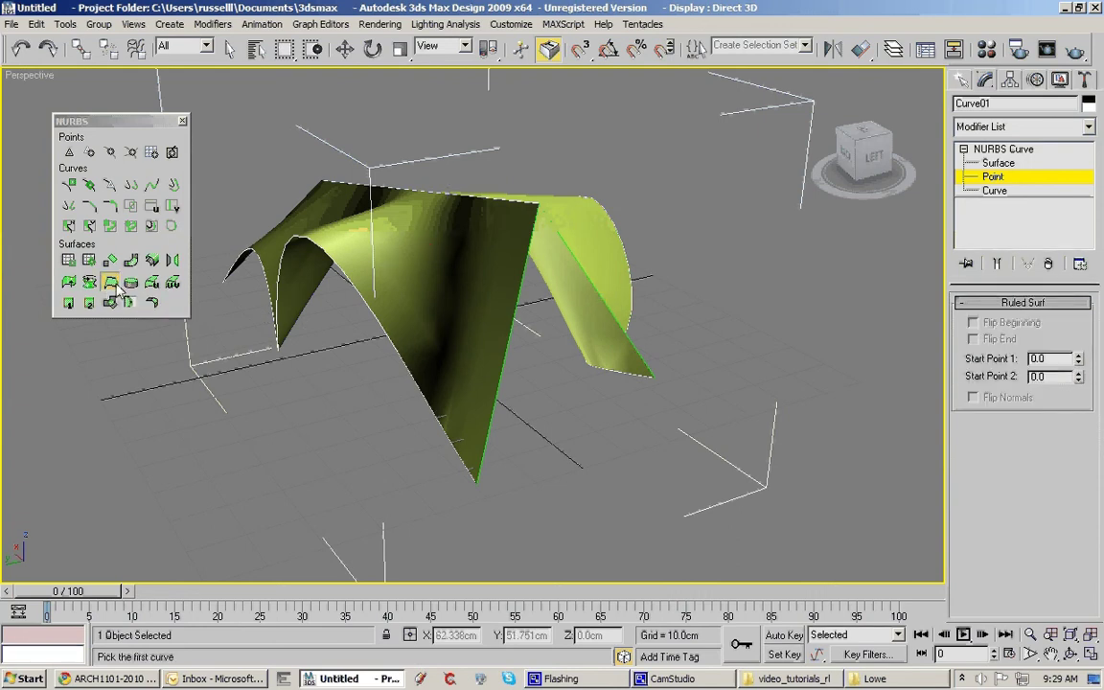
pyautogui.click(500, 387)
pyautogui.click(623, 335)
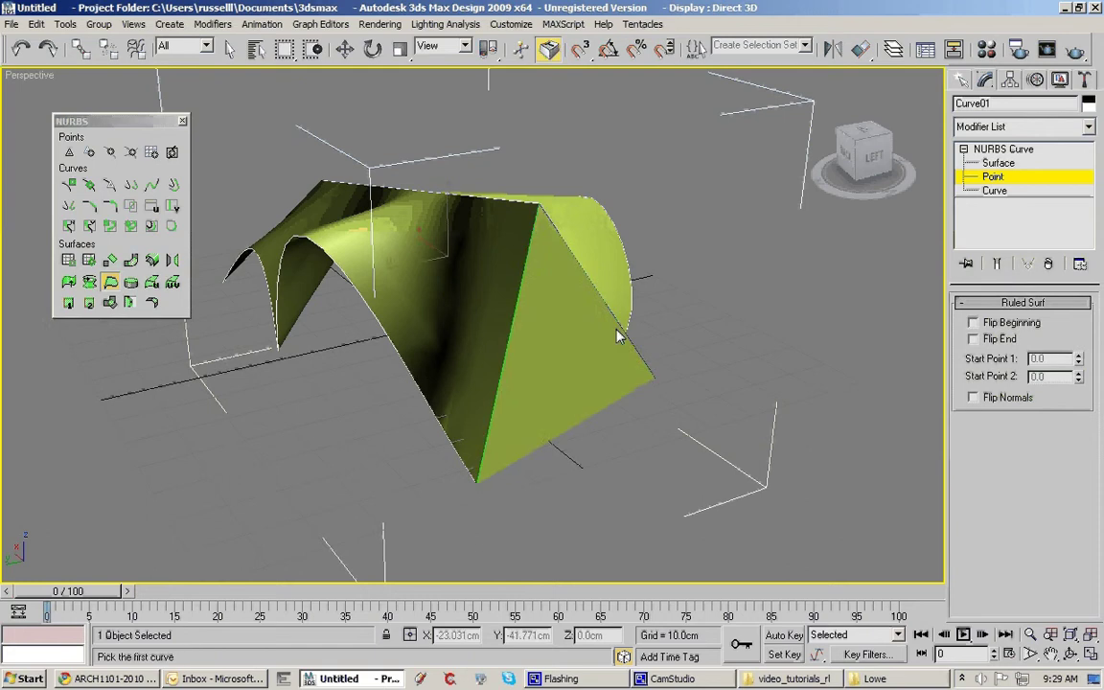
pyautogui.keyDown('alt'); pyautogui.moveTo(617, 332); pyautogui.dragTo(260, 392, button='middle'); pyautogui.keyUp('alt')
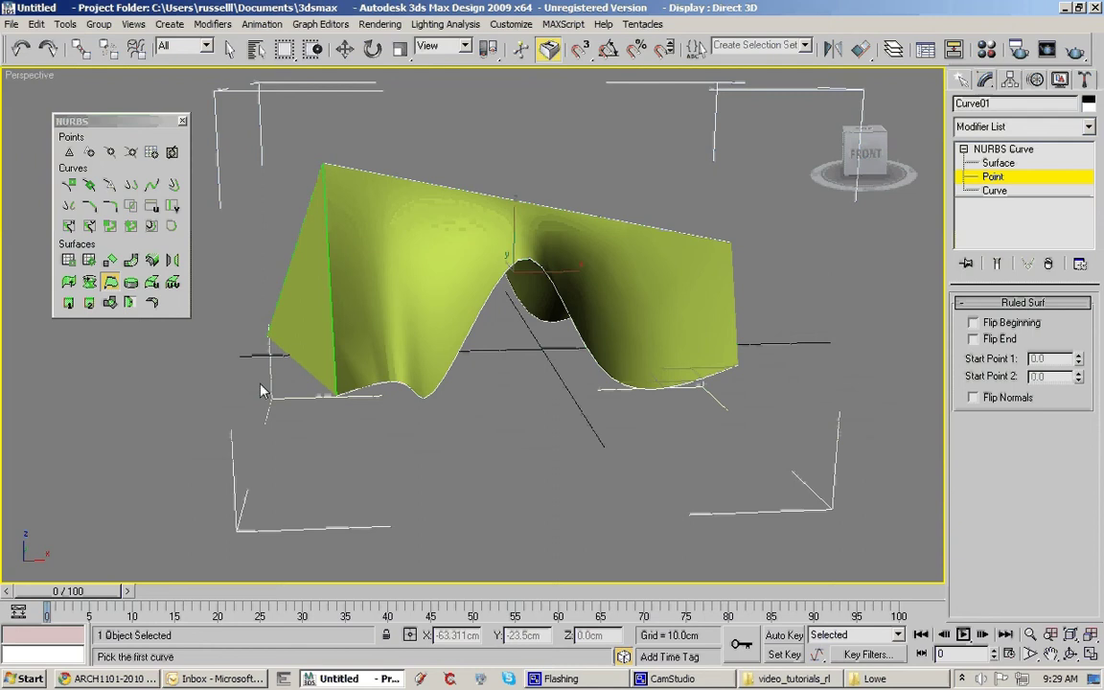
# Create a ruled surface between the front and rear wavy curves across the underside of the tent
pyautogui.keyDown('alt'); pyautogui.moveTo(495, 416); pyautogui.dragTo(461, 259, button='middle'); pyautogui.keyUp('alt')
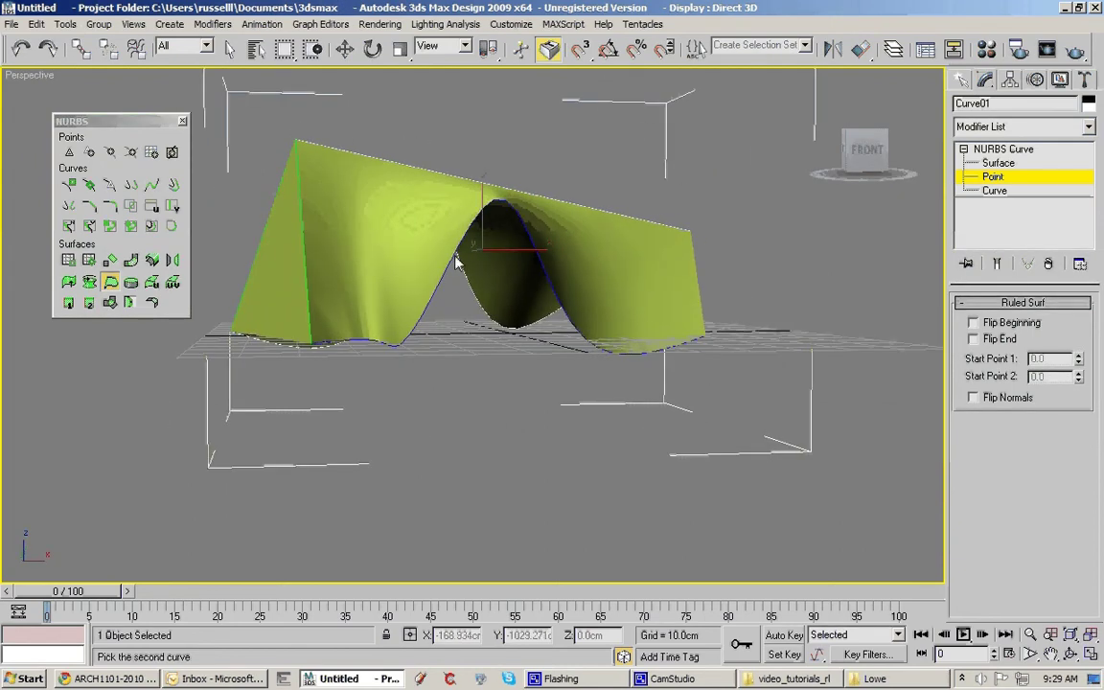
pyautogui.keyDown('alt'); pyautogui.moveTo(456, 411); pyautogui.dragTo(456, 246, button='middle'); pyautogui.keyUp('alt')
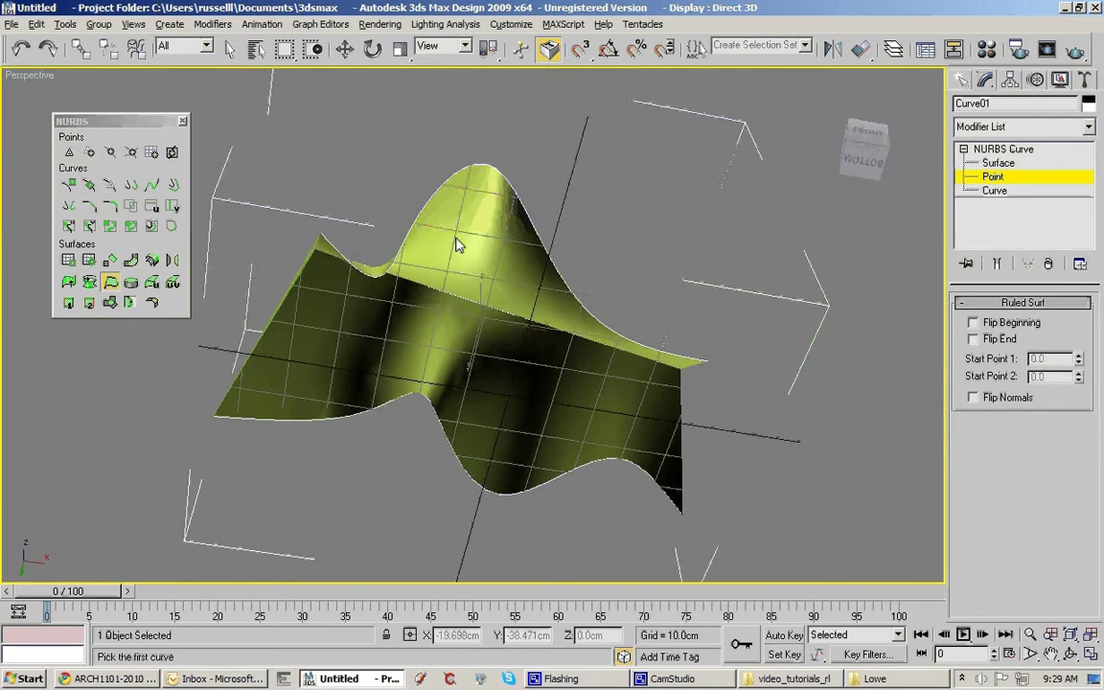
pyautogui.click(436, 420)
pyautogui.moveTo(419, 418); pyautogui.dragTo(431, 308, button='middle')
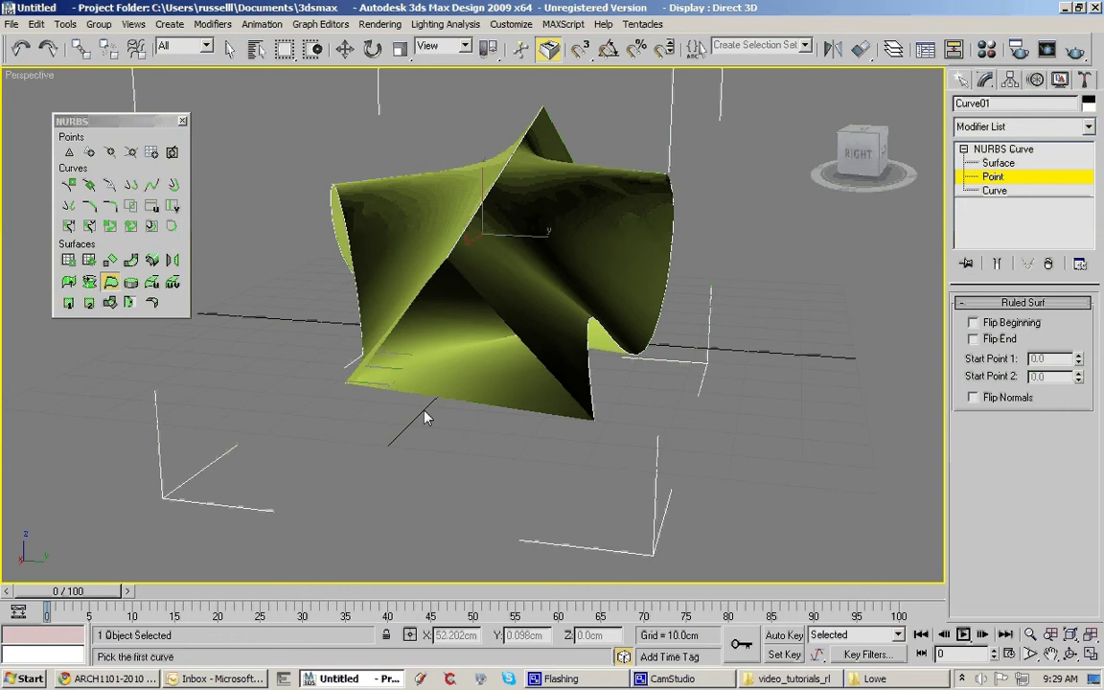
pyautogui.keyDown('alt'); pyautogui.moveTo(424, 415); pyautogui.dragTo(609, 424, button='middle'); pyautogui.keyUp('alt')
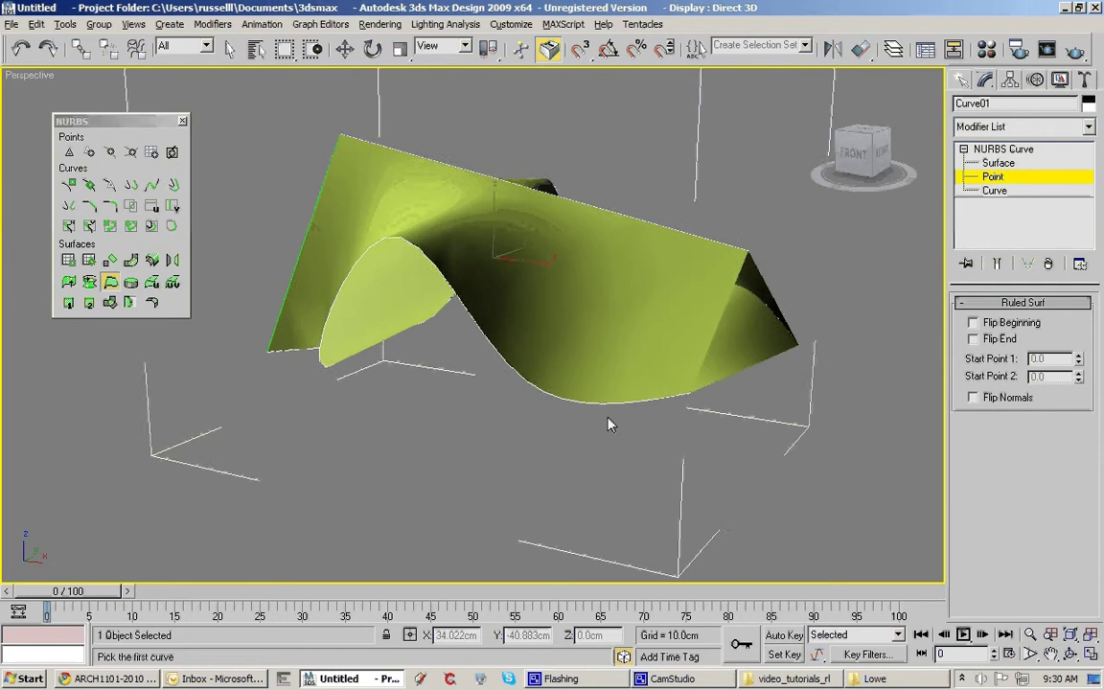
# Lower the peak point of the front wavy curve along Z
pyautogui.click(995, 190)
pyautogui.press('w')
pyautogui.click(401, 246)
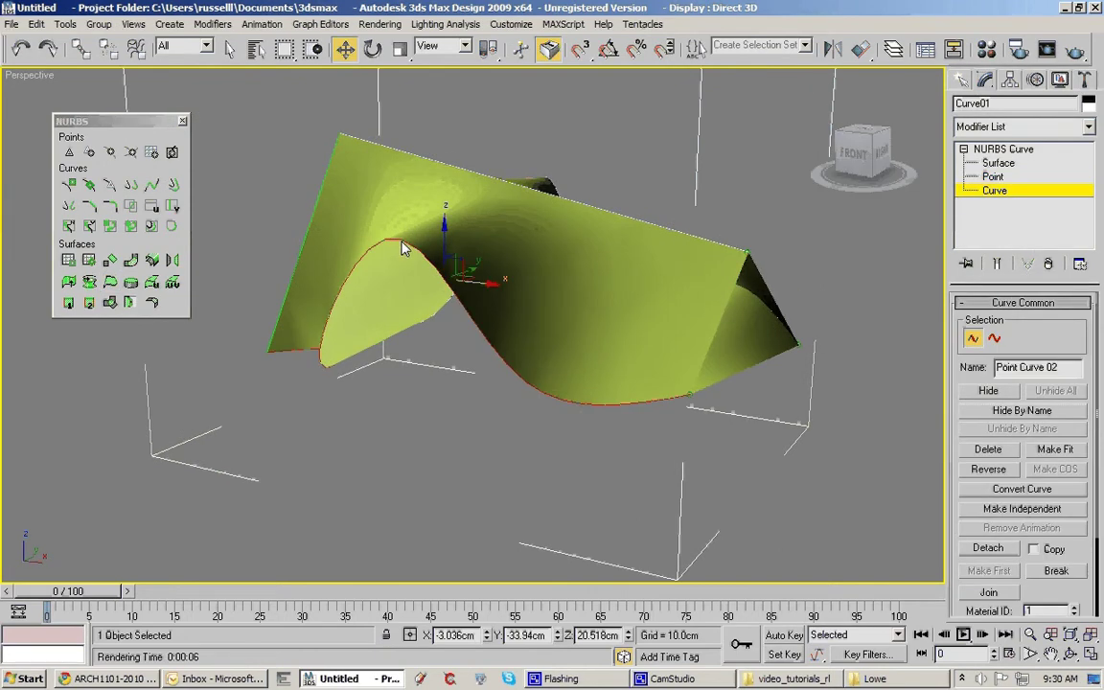
pyautogui.moveTo(444, 309); pyautogui.dragTo(518, 335, button='middle')
pyautogui.click(997, 177)
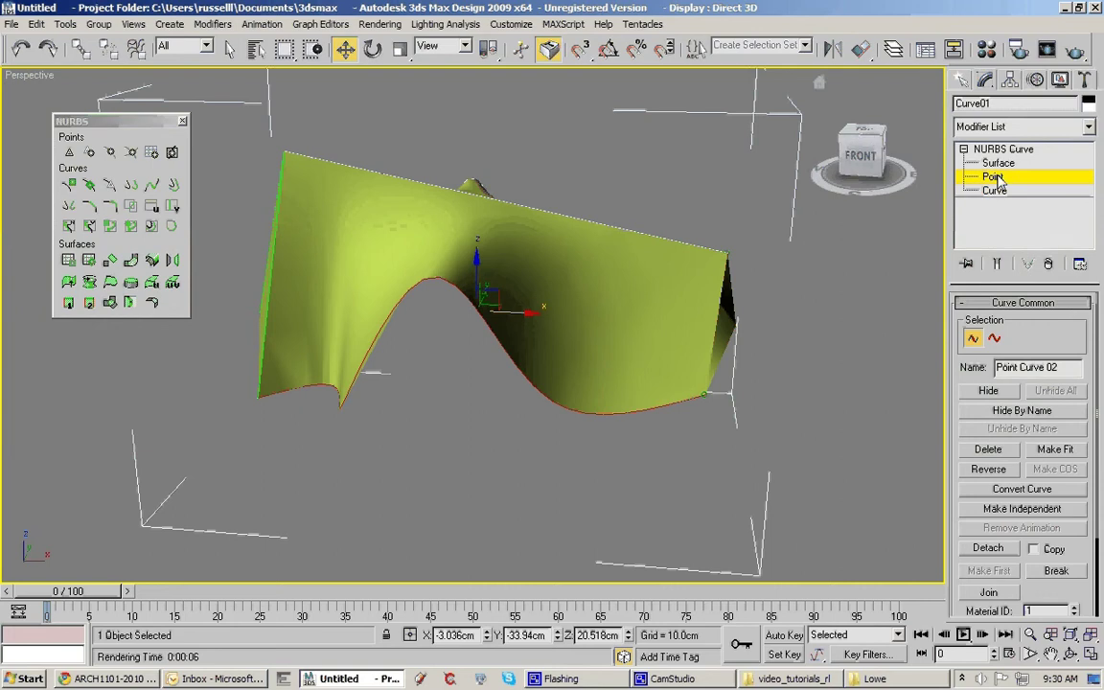
pyautogui.click(424, 291)
pyautogui.press('F3')
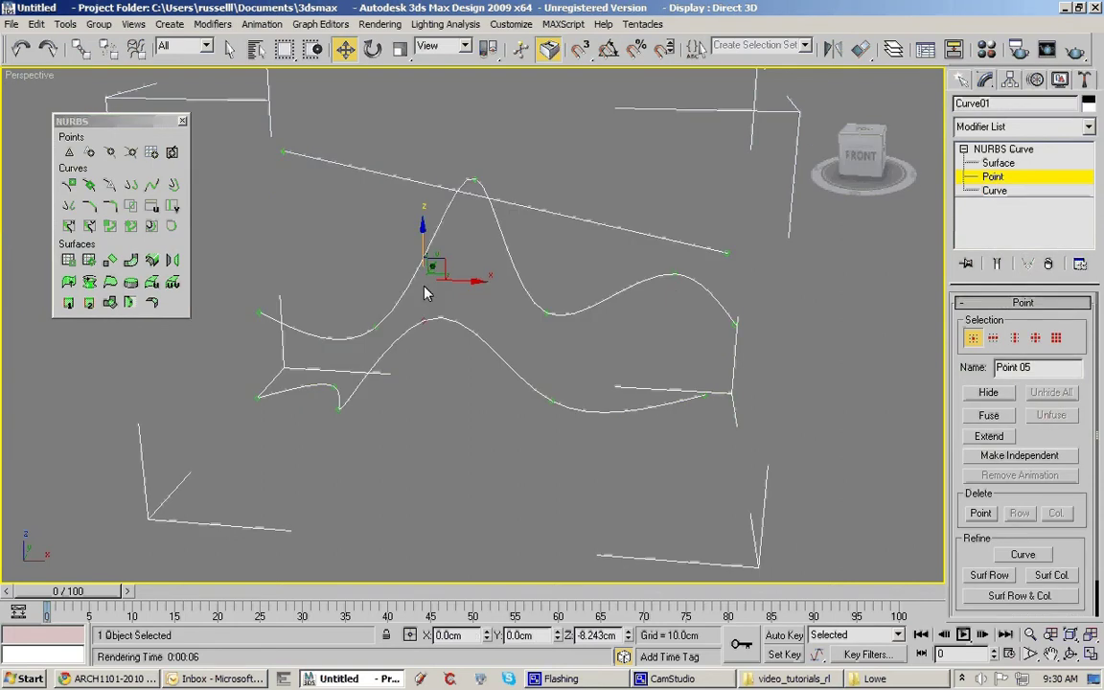
pyautogui.moveTo(426, 293)
pyautogui.keyDown('alt'); pyautogui.mouseDown(button='middle')
pyautogui.moveTo(434, 344)
pyautogui.moveTo(422, 316)
pyautogui.moveTo(382, 298)
pyautogui.moveTo(264, 328)
pyautogui.moveTo(364, 320)
pyautogui.mouseUp(button='middle'); pyautogui.keyUp('alt')
pyautogui.press('F3')
# Lower the peak point of the rear wavy curve to about 16.1 cm in Z
pyautogui.click(523, 314)
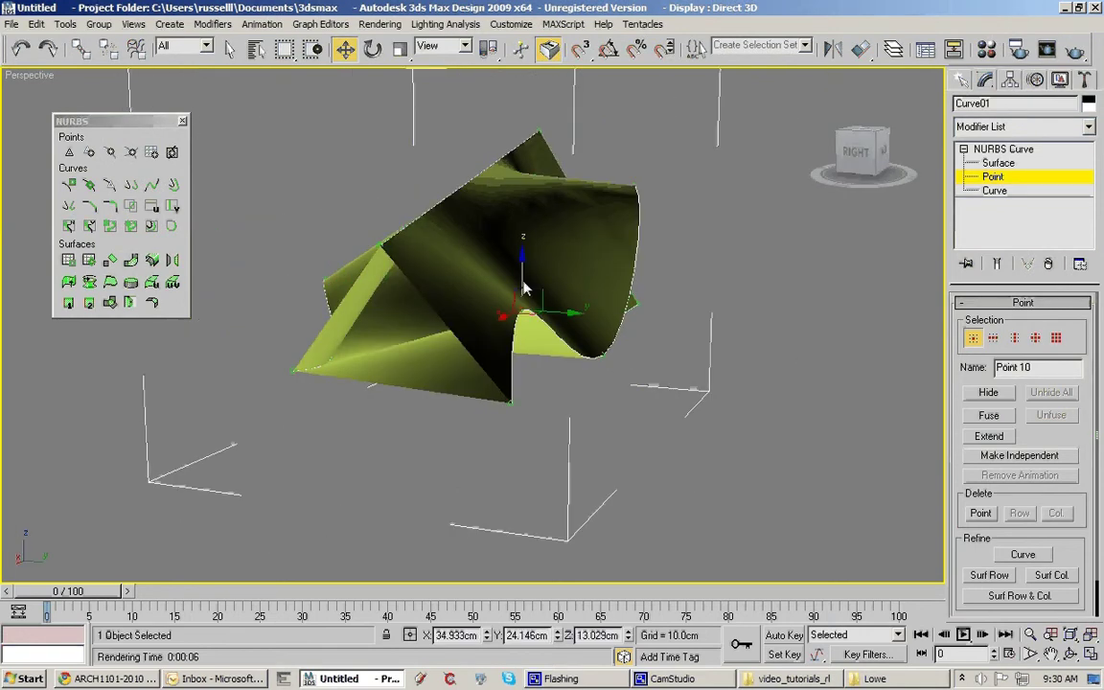
pyautogui.keyDown('alt'); pyautogui.moveTo(523, 288); pyautogui.dragTo(525, 233, button='middle'); pyautogui.keyUp('alt')
pyautogui.click(529, 163)
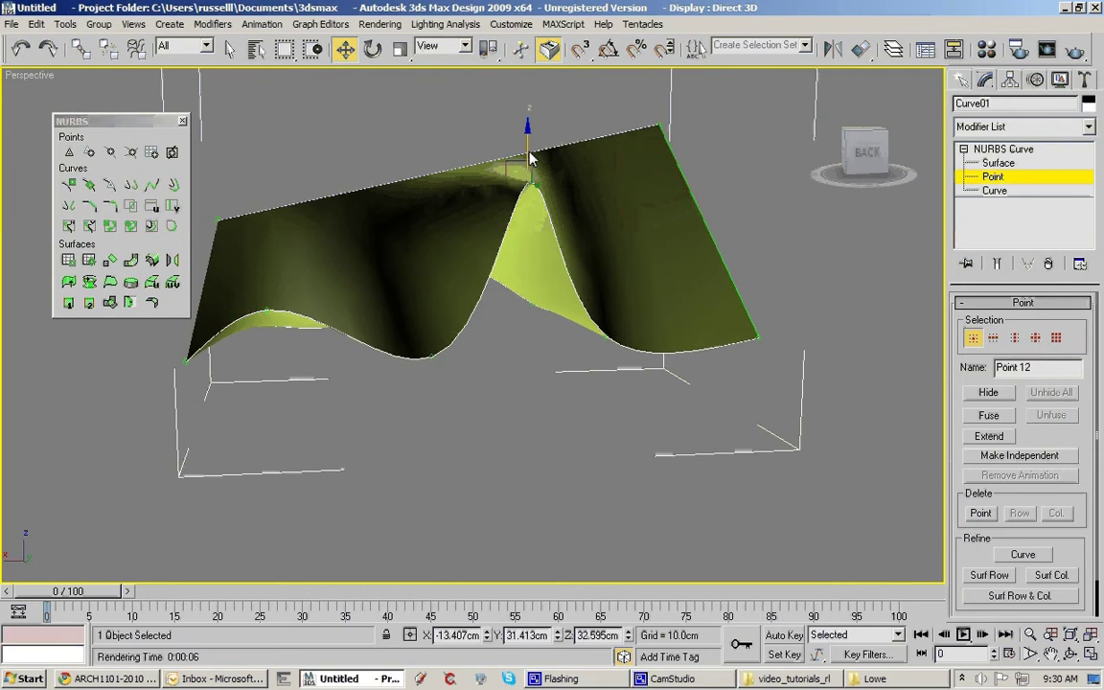
pyautogui.moveTo(528, 152); pyautogui.dragTo(518, 241)
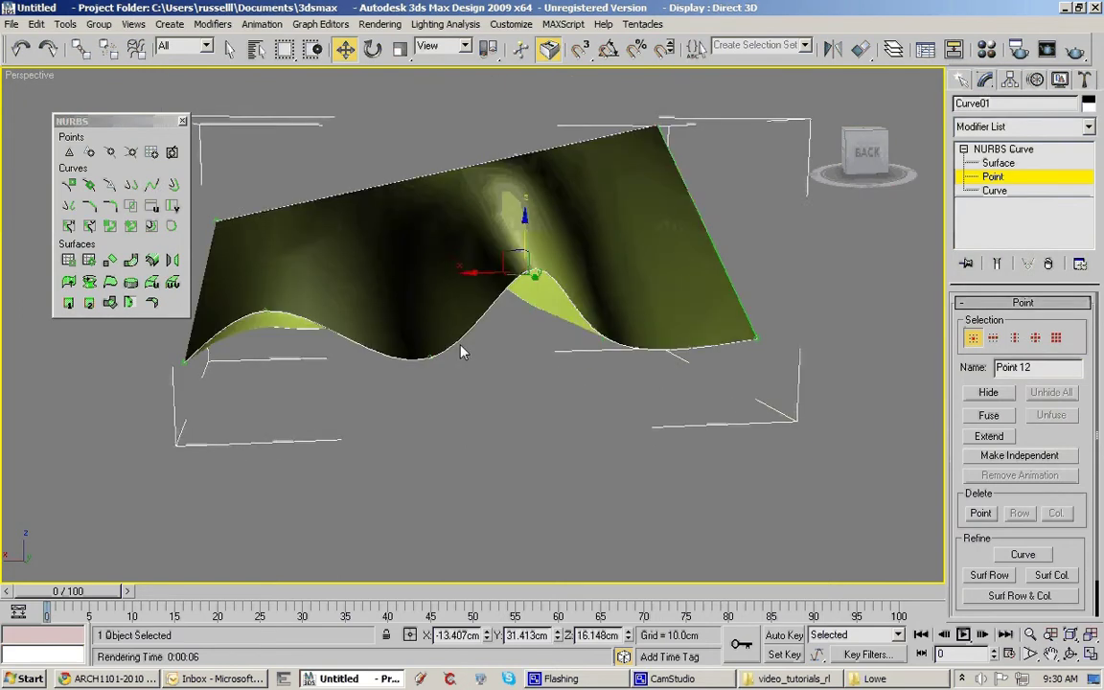
pyautogui.keyDown('alt'); pyautogui.moveTo(461, 346); pyautogui.dragTo(621, 375, button='middle'); pyautogui.keyUp('alt')
# Create a ground box about 201.8 cm long, 200.2 cm wide and 51.2 cm deep under the tent, and lower it to Z about -3.1 cm
pyautogui.click(962, 79)
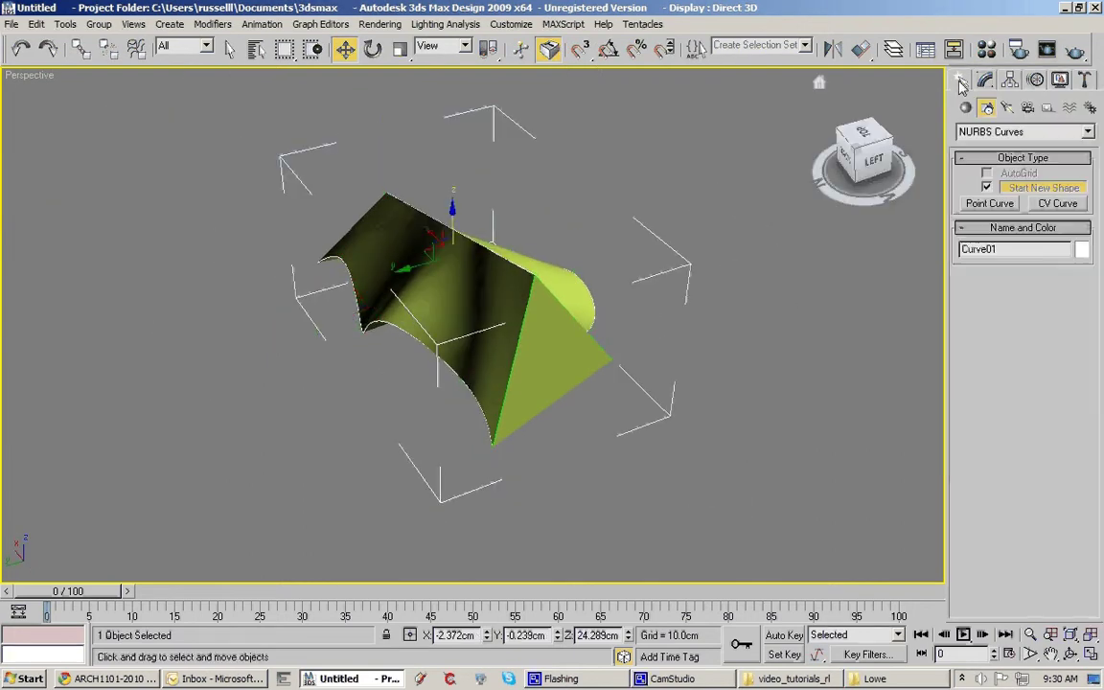
pyautogui.click(966, 108)
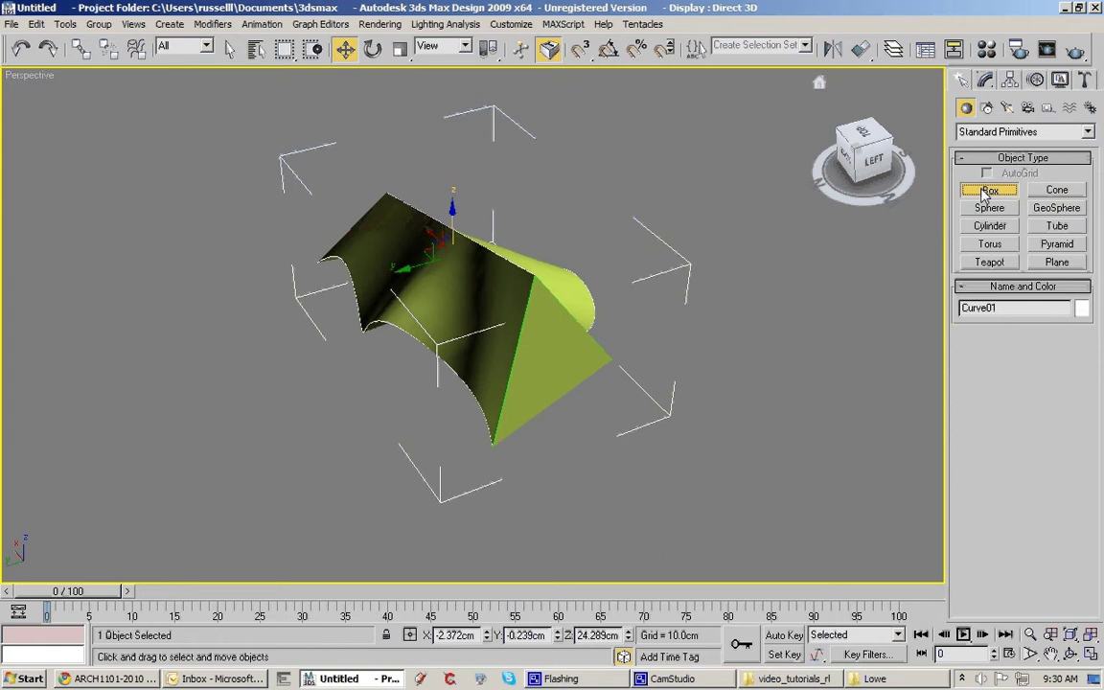
pyautogui.click(987, 190)
pyautogui.moveTo(99, 260); pyautogui.dragTo(930, 408)
pyautogui.click(848, 542)
pyautogui.keyDown('alt'); pyautogui.moveTo(823, 526); pyautogui.dragTo(674, 421, button='middle'); pyautogui.keyUp('alt')
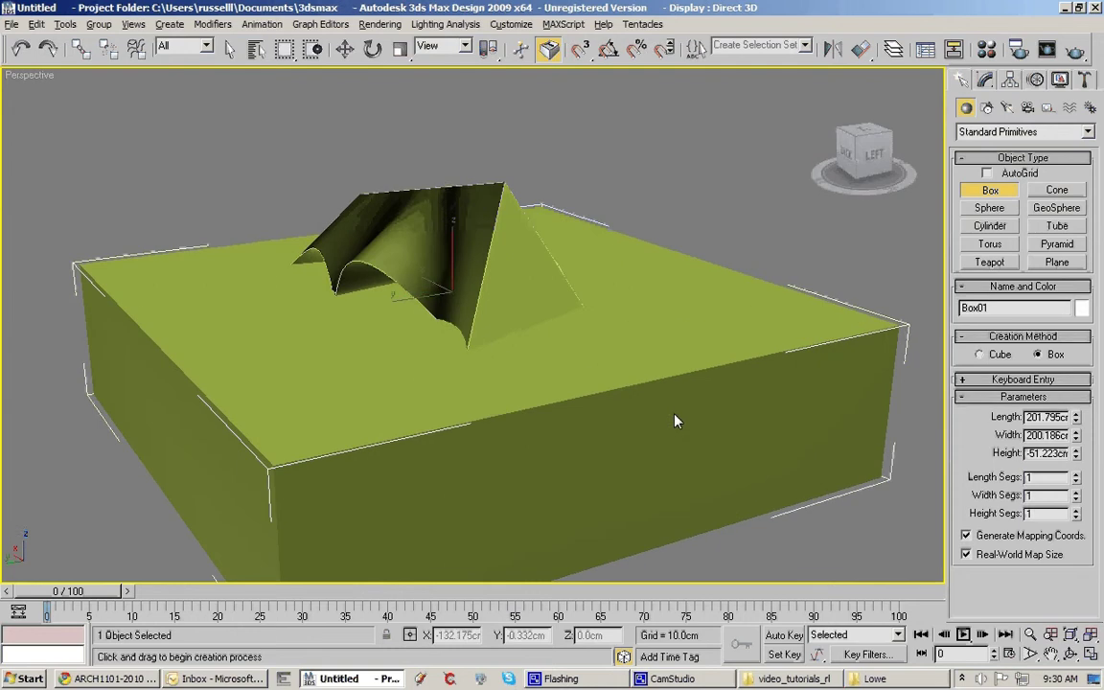
pyautogui.rightClick(507, 360)
pyautogui.moveTo(454, 259); pyautogui.dragTo(454, 264)
# Change the sample material 19 - Default to the Standard material type
pyautogui.click(986, 50)
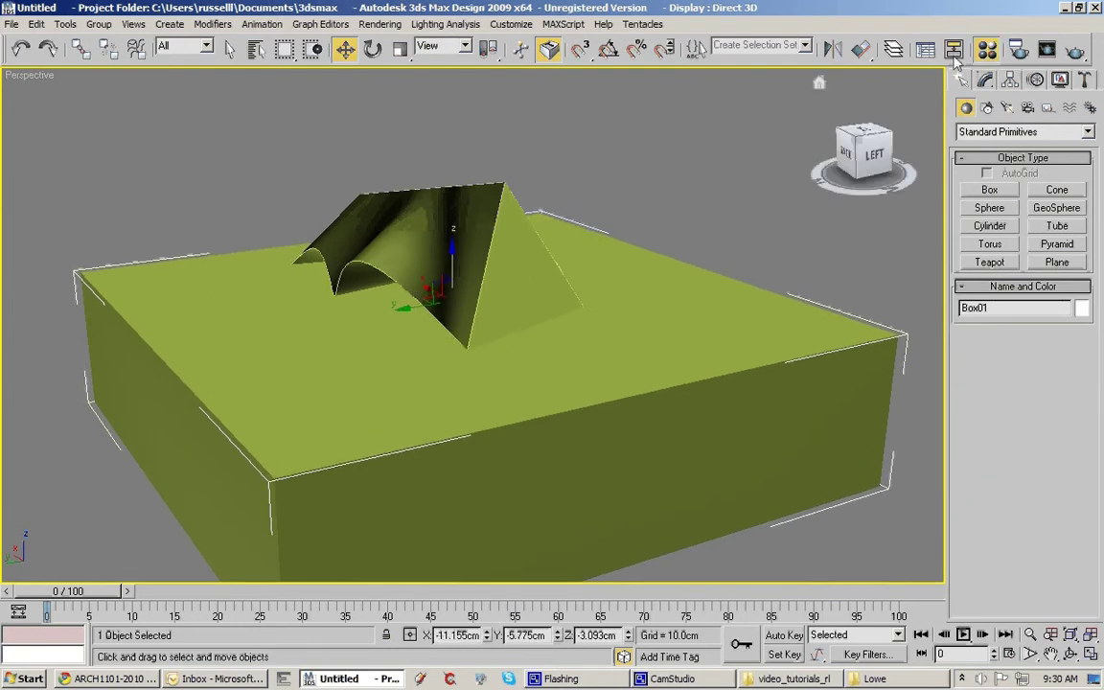
pyautogui.click(987, 49)
pyautogui.click(236, 275)
pyautogui.click(494, 376)
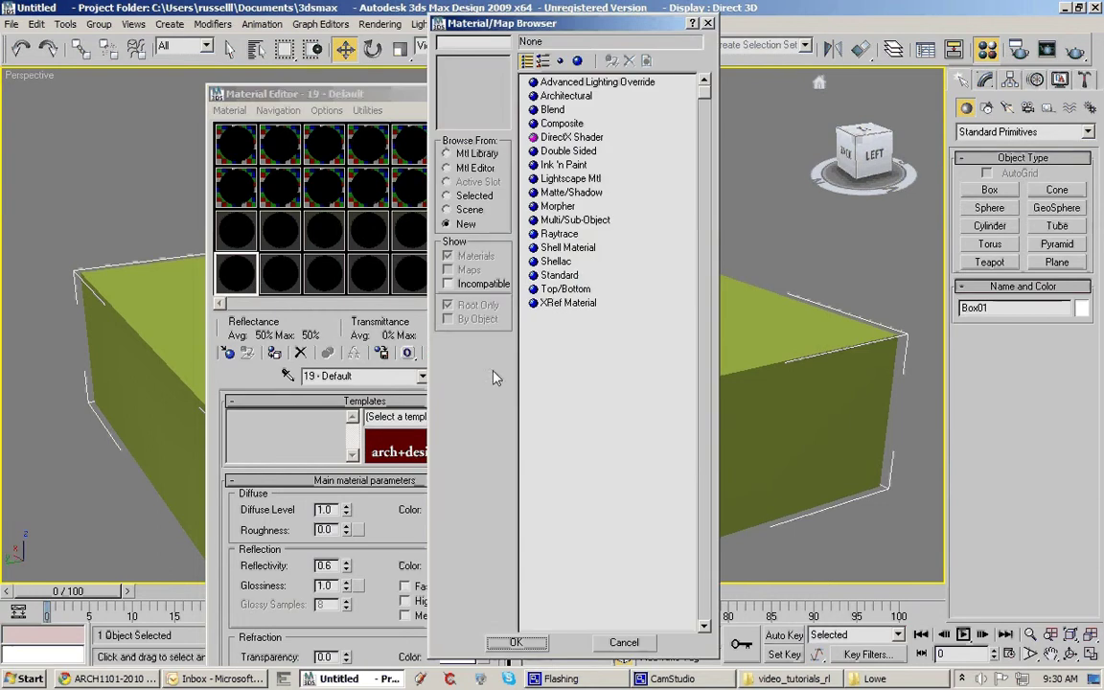
pyautogui.doubleClick(559, 275)
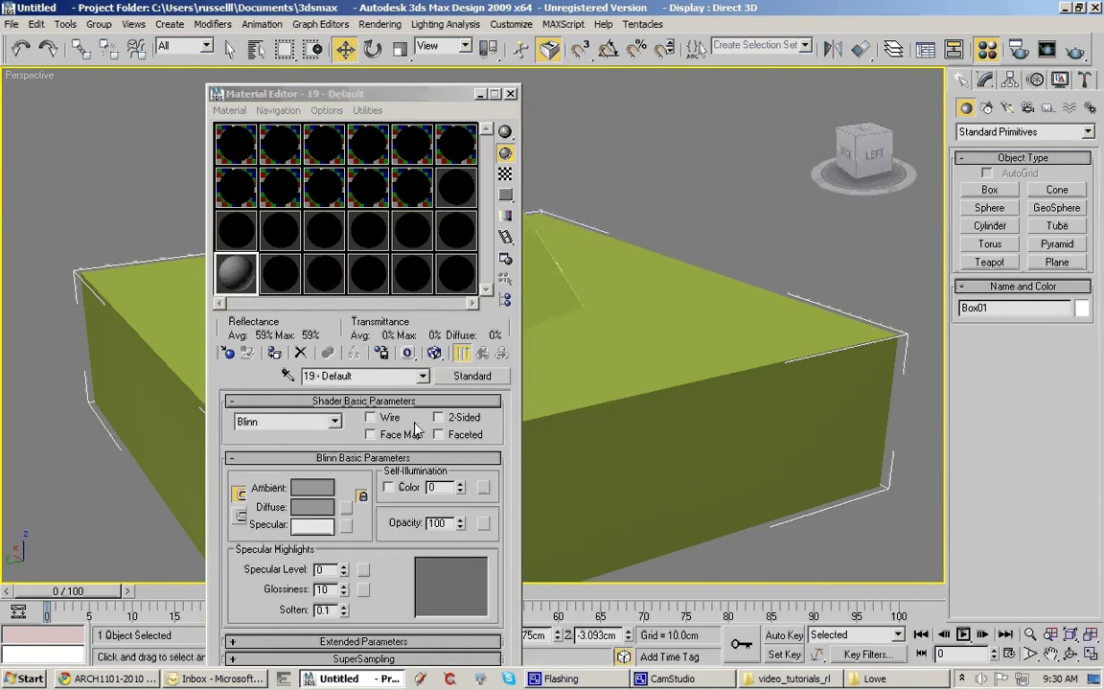
# Set the material's diffuse color to white and assign it to the ground box
pyautogui.click(319, 506)
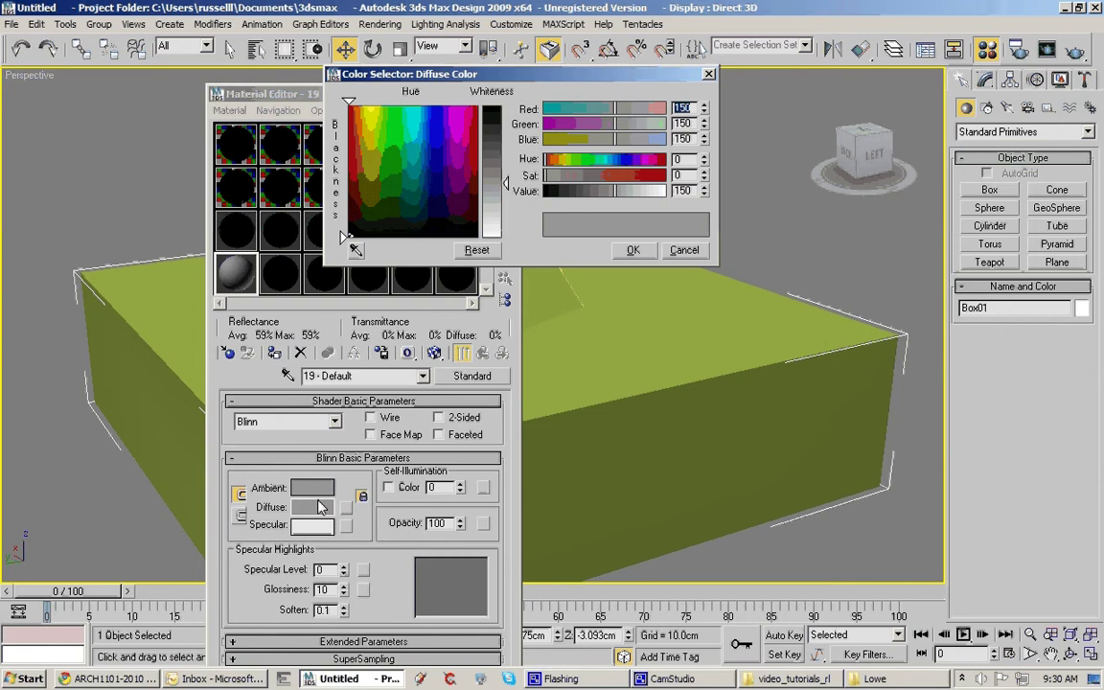
pyautogui.moveTo(506, 182); pyautogui.dragTo(497, 238)
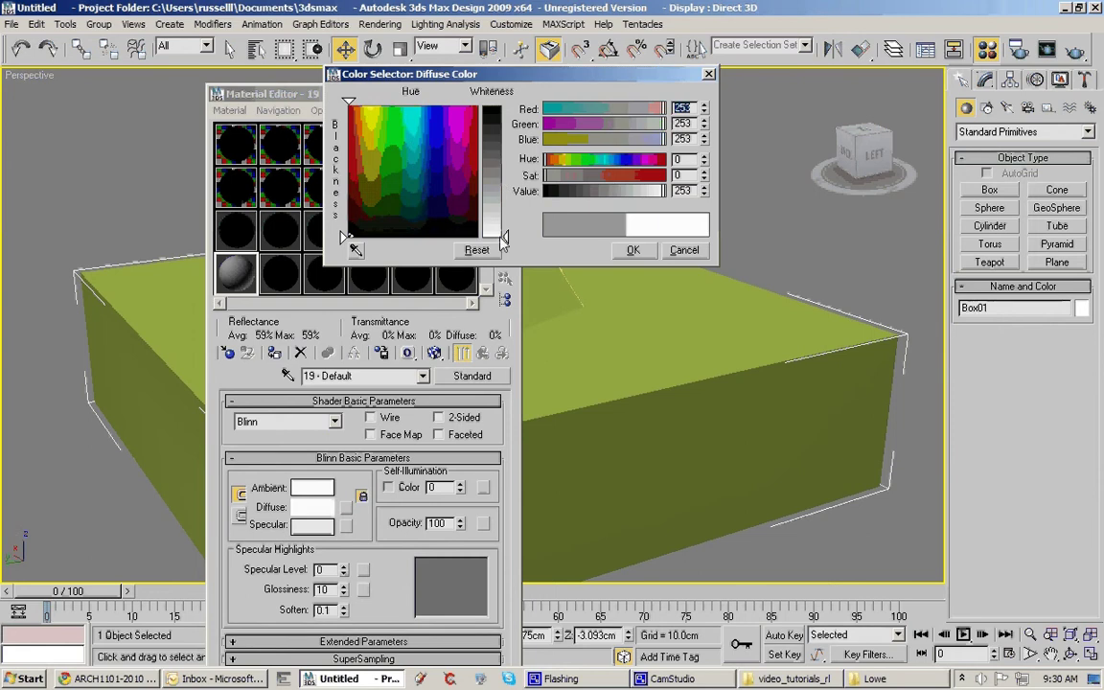
pyautogui.click(633, 249)
pyautogui.click(274, 353)
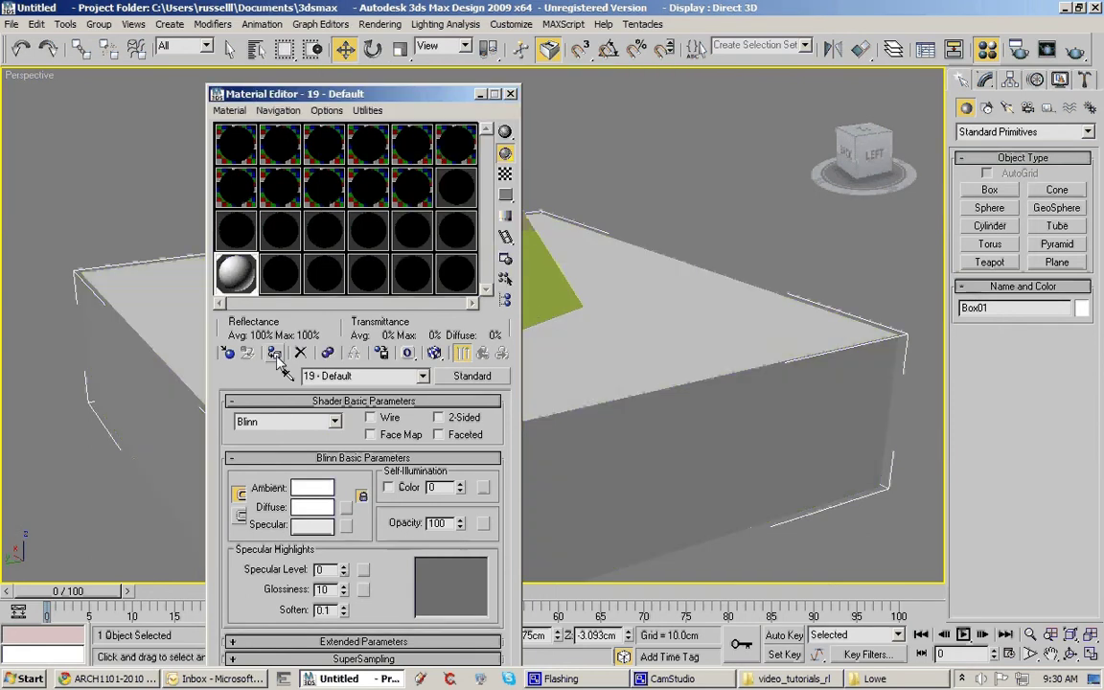
# Assign the same white material to the tent and close the material editor
pyautogui.moveTo(425, 92); pyautogui.dragTo(233, 85)
pyautogui.click(449, 197)
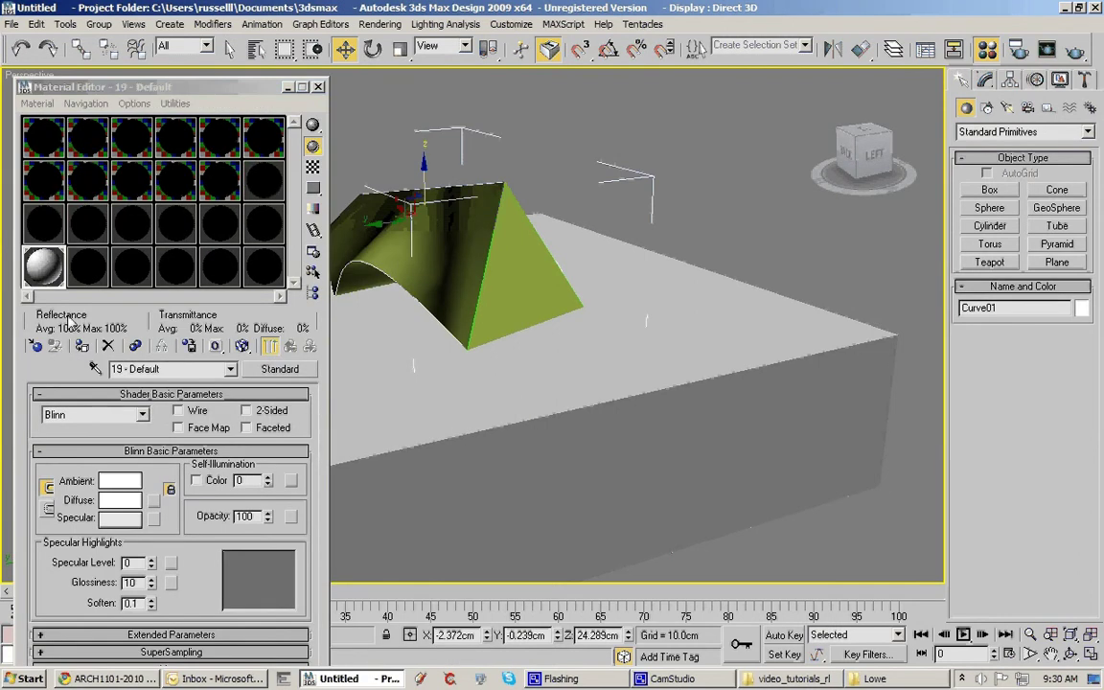
pyautogui.click(82, 346)
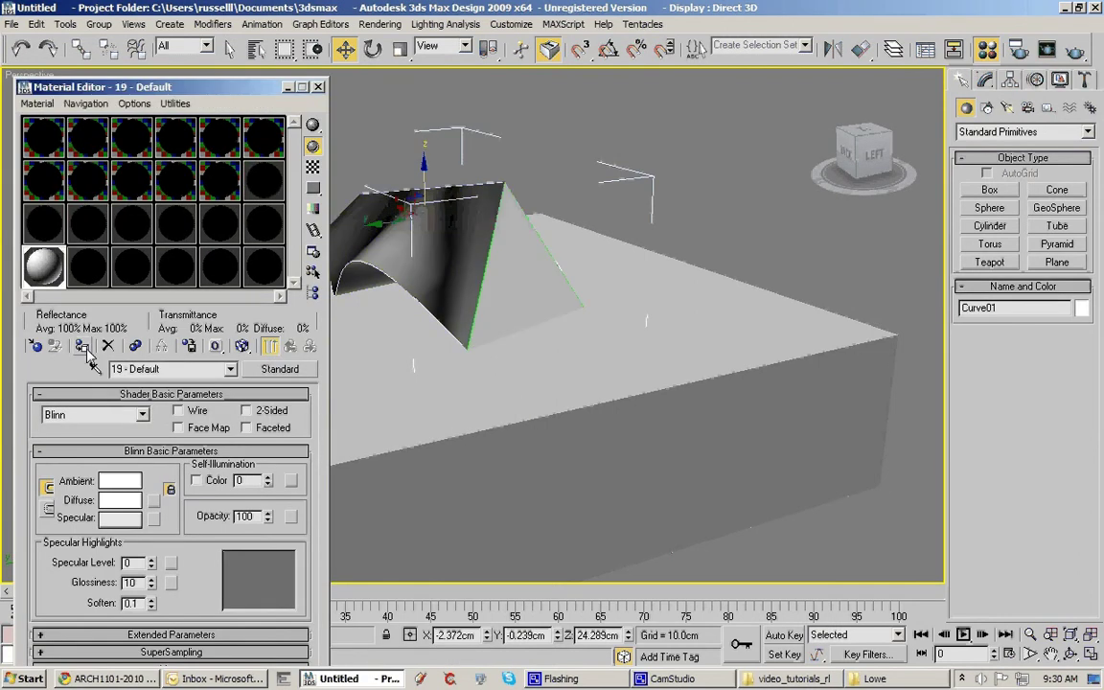
pyautogui.click(319, 87)
# Place a standard Skylight on the ground box beside the tent, with Cast Shadows enabled and 5 rays per sample
pyautogui.click(1008, 109)
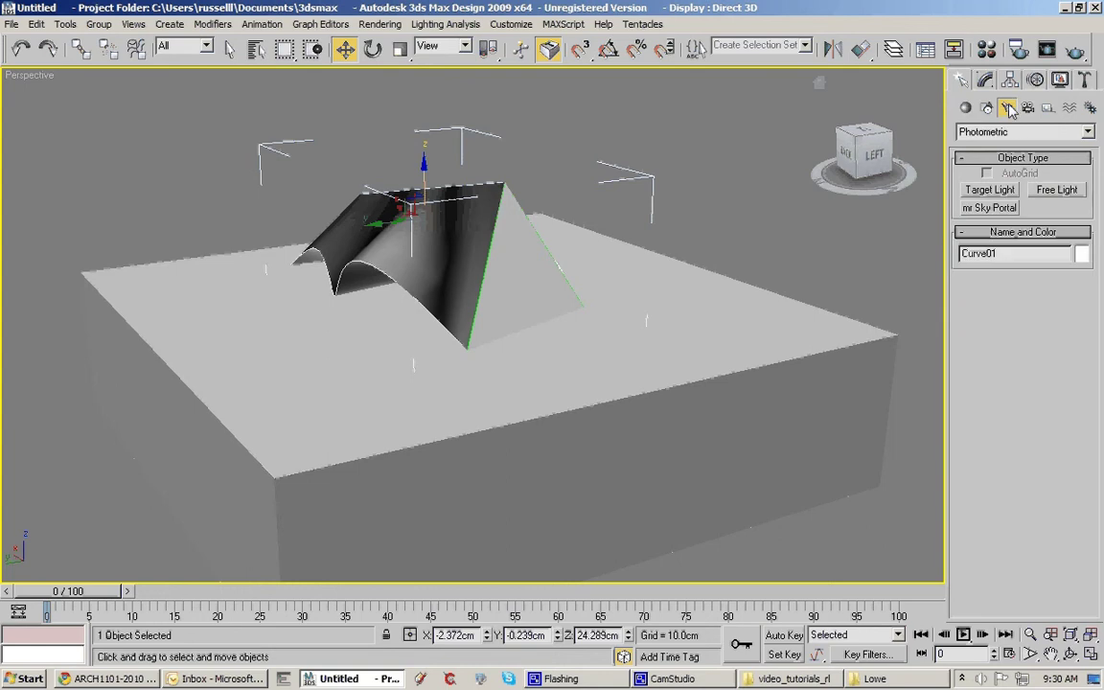
pyautogui.click(977, 131)
pyautogui.click(964, 151)
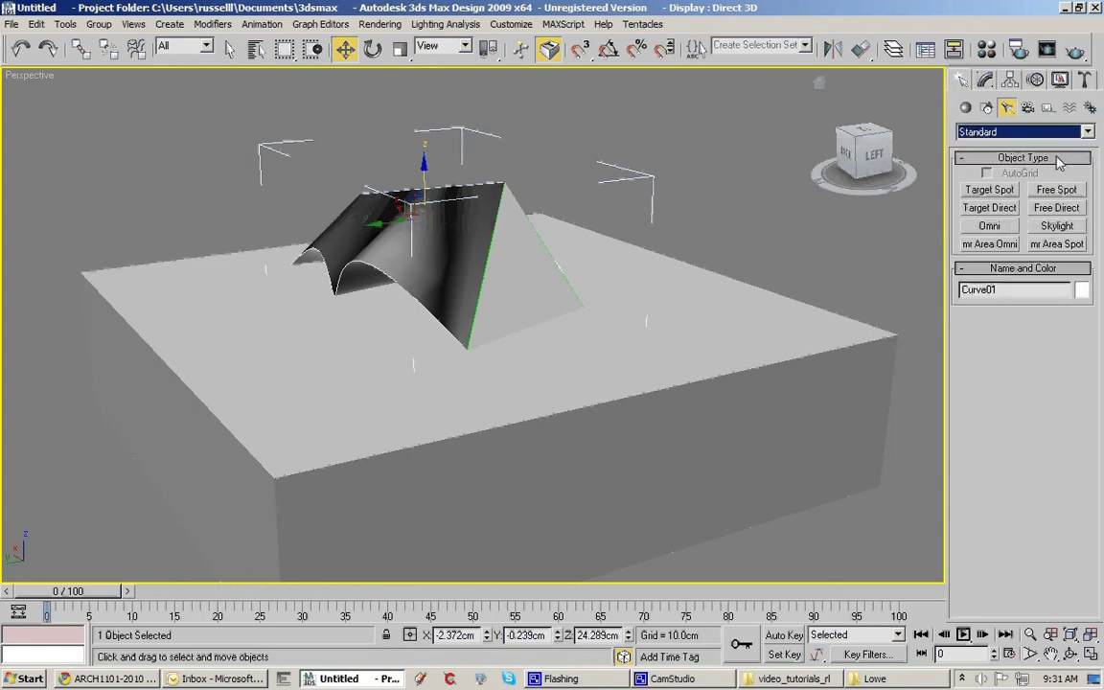
pyautogui.click(1057, 225)
pyautogui.click(781, 327)
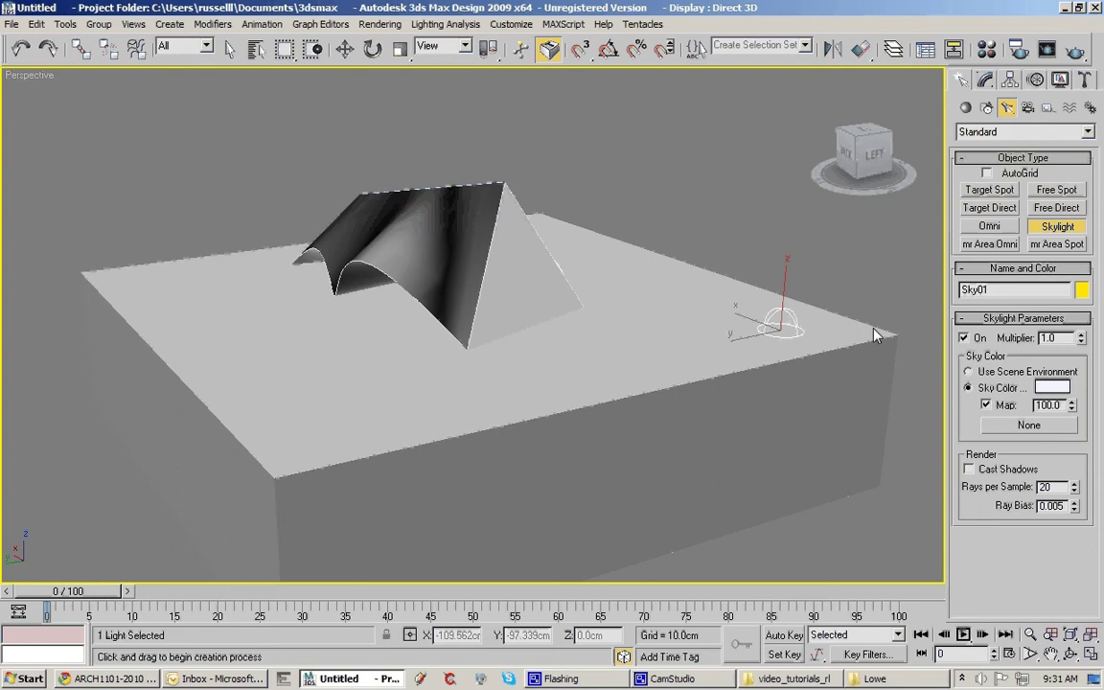
pyautogui.click(969, 469)
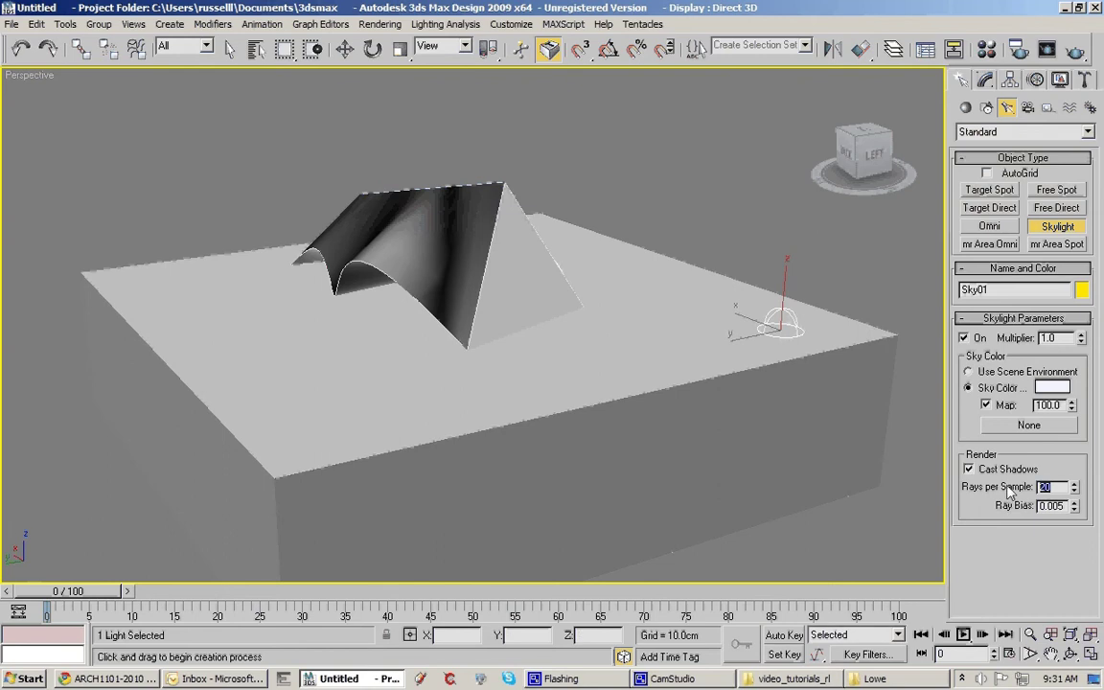
pyautogui.write('5')
# Render a raised perspective view of the tent's closed end and rear side, and close the rendered image
pyautogui.keyDown('alt'); pyautogui.moveTo(714, 345); pyautogui.dragTo(697, 394, button='middle'); pyautogui.keyUp('alt')
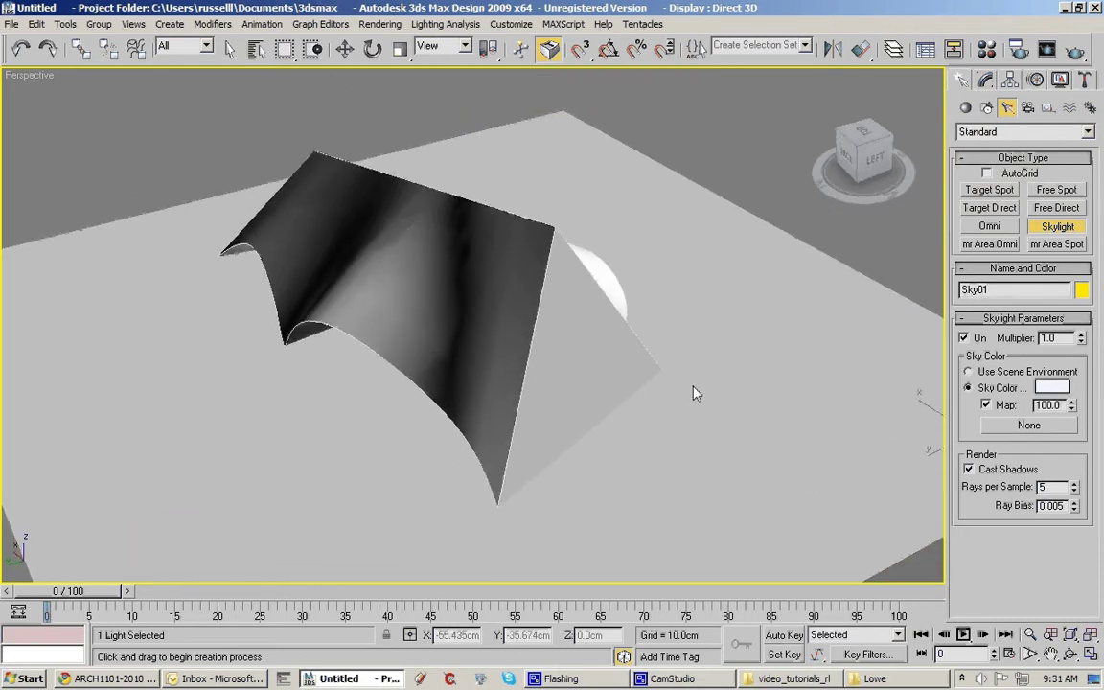
pyautogui.click(1076, 49)
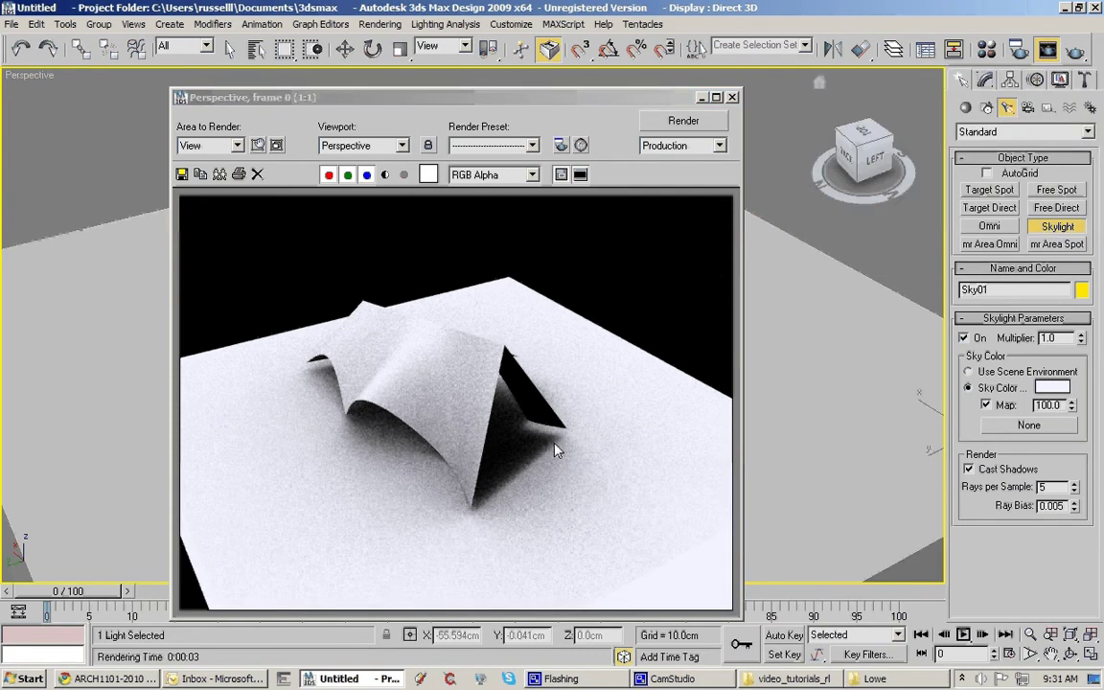
pyautogui.click(732, 96)
# Render the tent from above its front side, close the rendered image, and leave Skylight creation
pyautogui.keyDown('alt'); pyautogui.moveTo(730, 116); pyautogui.dragTo(541, 393, button='middle'); pyautogui.keyUp('alt')
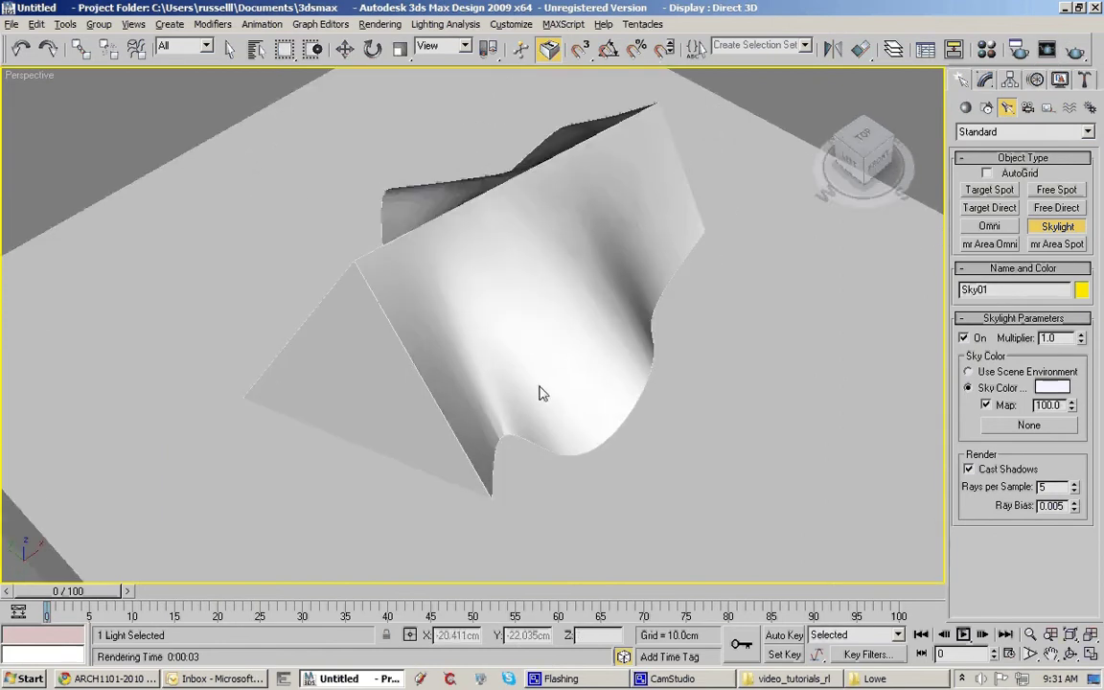
pyautogui.hotkey('shift', 'q')
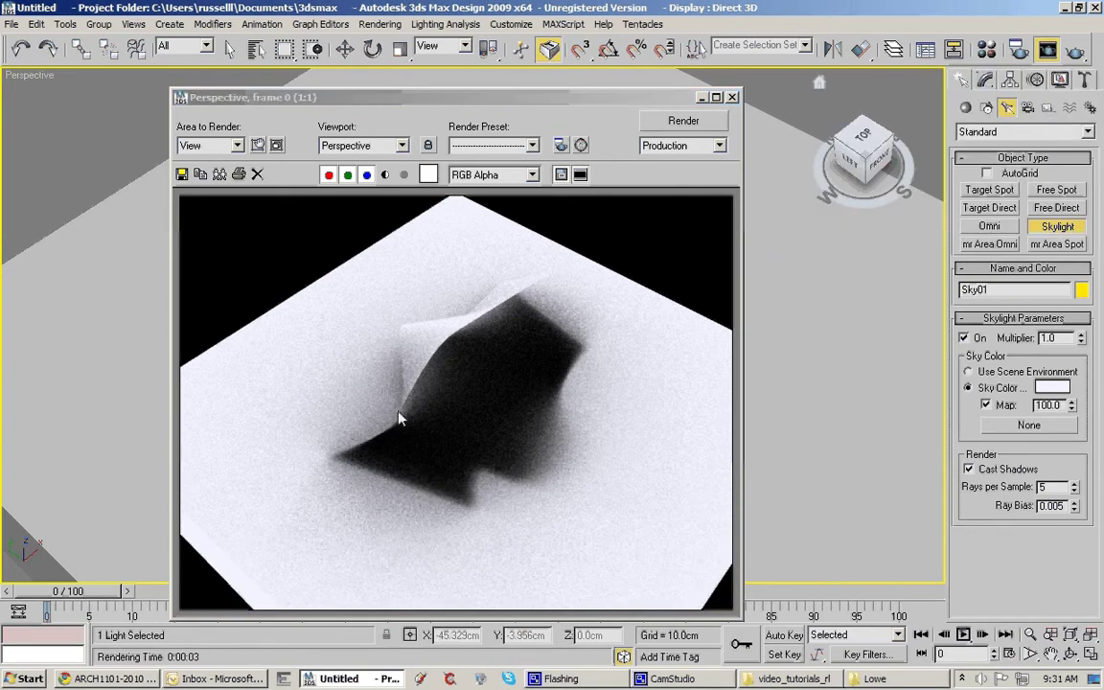
pyautogui.click(732, 97)
pyautogui.keyDown('alt'); pyautogui.moveTo(600, 387); pyautogui.dragTo(596, 360, button='middle'); pyautogui.keyUp('alt')
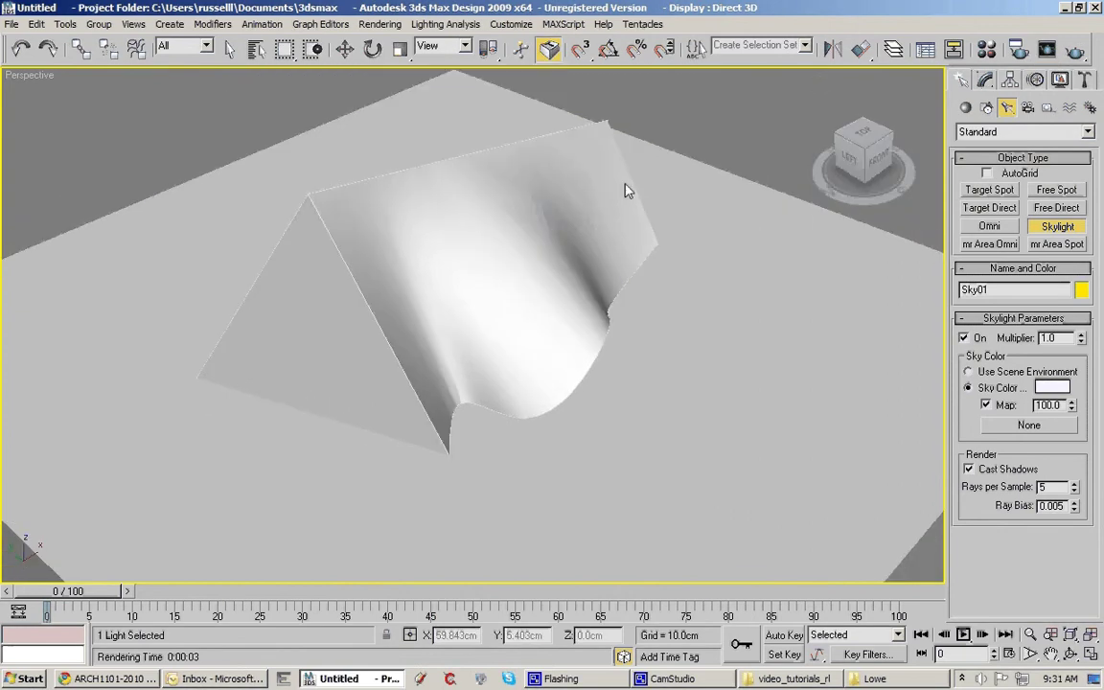
pyautogui.press('w')
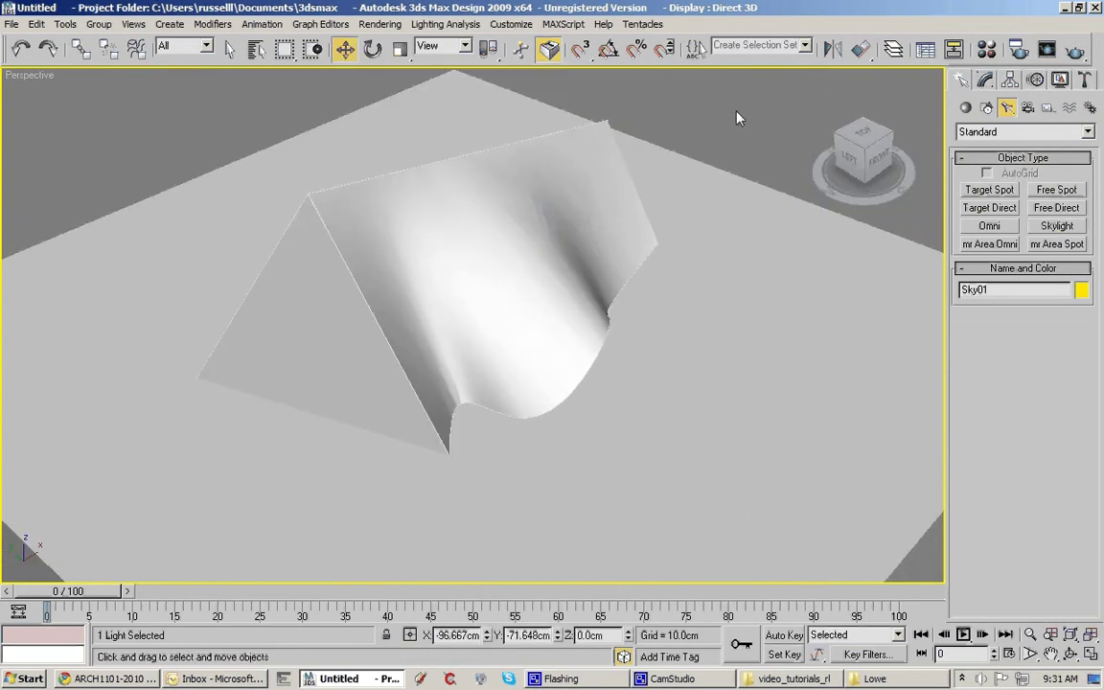
# Select the tent's closed triangular end surface at the NURBS Surface sub-object level, using single-surface selection
pyautogui.click(591, 143)
pyautogui.keyDown('alt'); pyautogui.moveTo(680, 197); pyautogui.dragTo(629, 276, button='middle'); pyautogui.keyUp('alt')
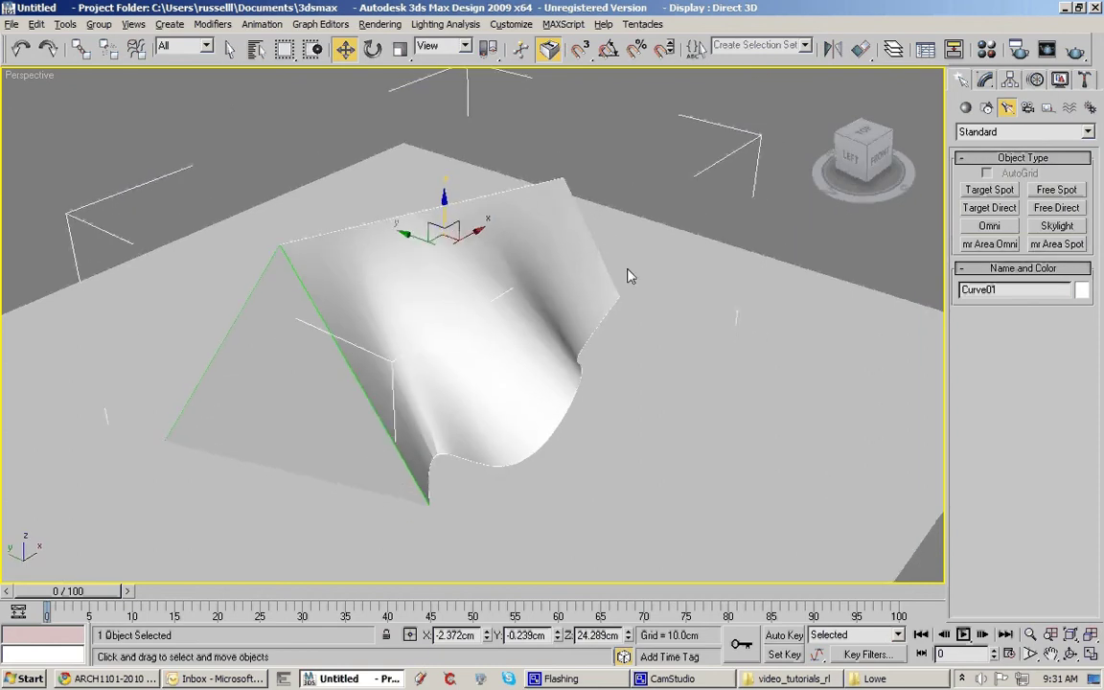
pyautogui.click(986, 79)
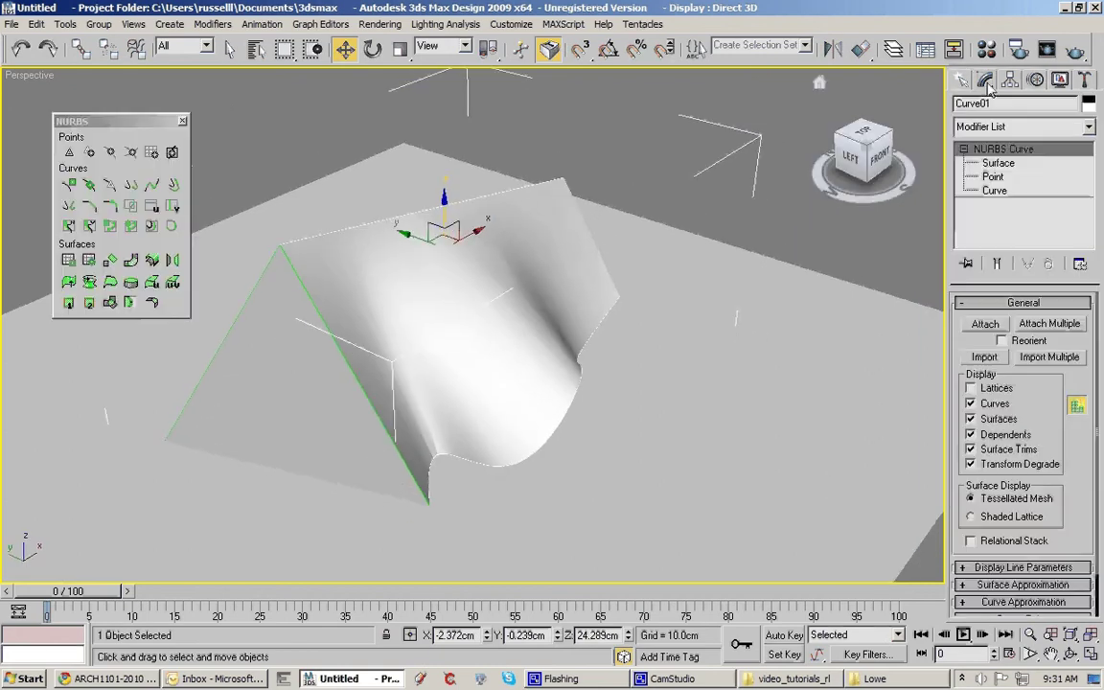
pyautogui.click(998, 163)
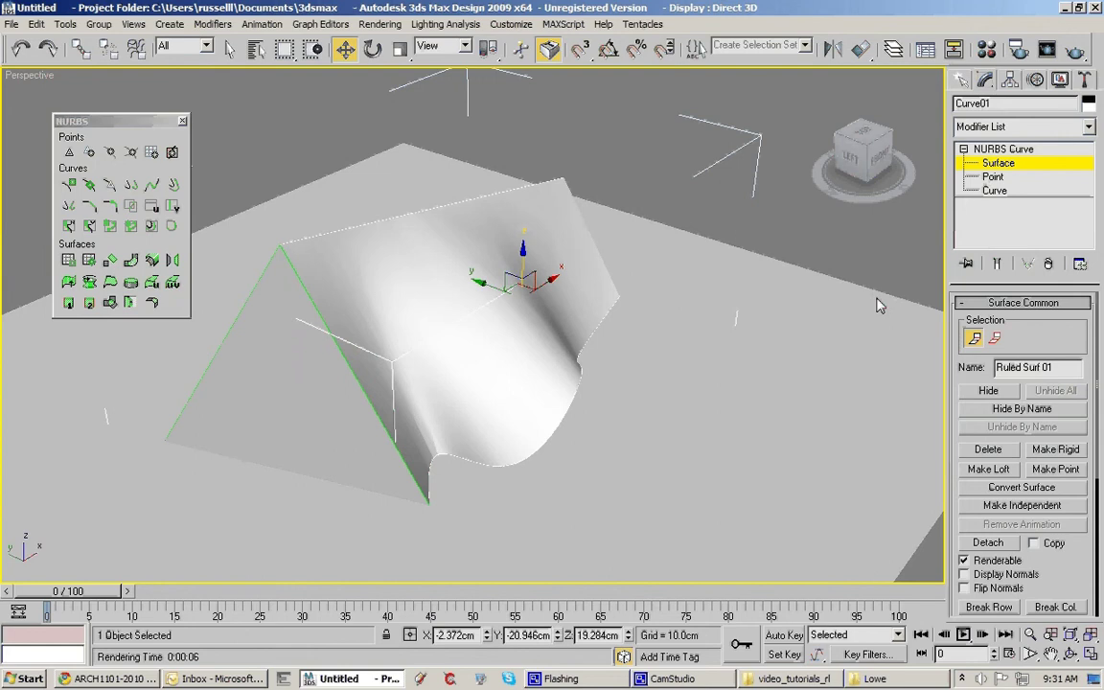
pyautogui.moveTo(695, 312)
pyautogui.keyDown('alt'); pyautogui.mouseDown(button='middle')
pyautogui.moveTo(688, 302)
pyautogui.moveTo(705, 293)
pyautogui.moveTo(692, 298)
pyautogui.mouseUp(button='middle'); pyautogui.keyUp('alt')
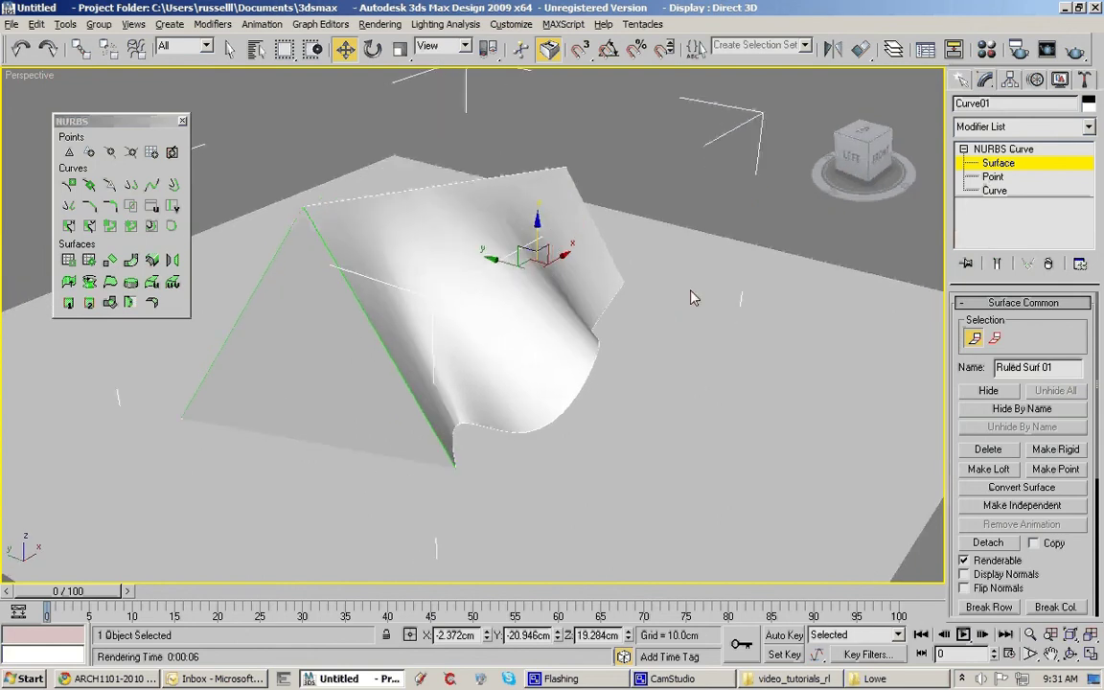
pyautogui.click(996, 340)
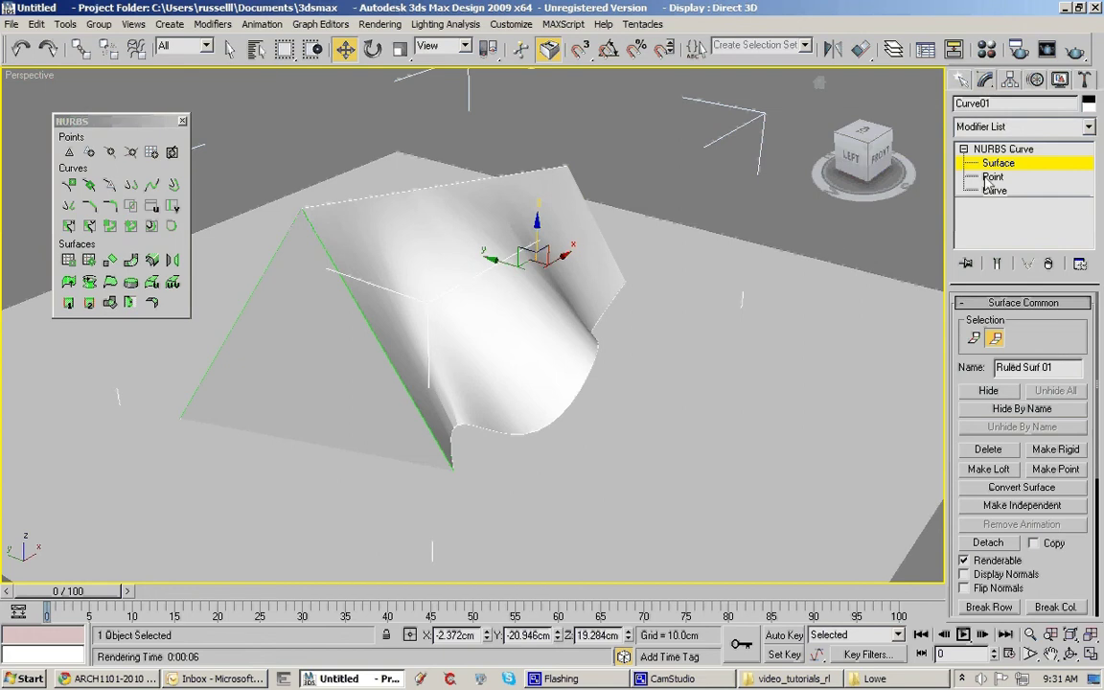
pyautogui.click(974, 335)
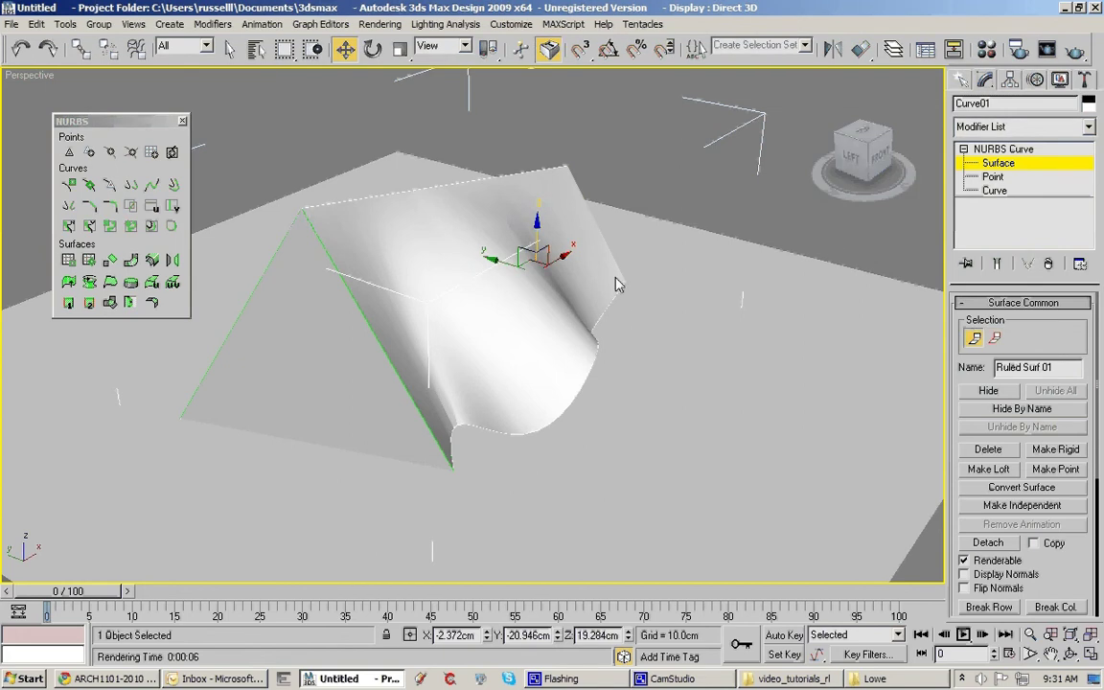
pyautogui.press('q')
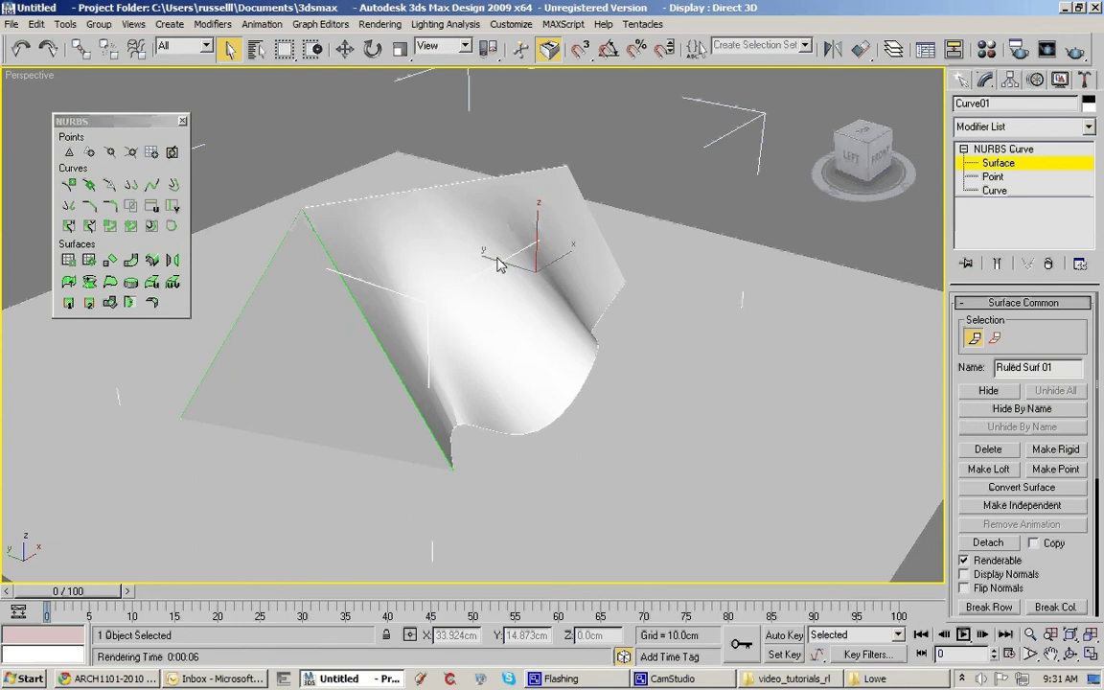
pyautogui.keyDown('alt'); pyautogui.moveTo(498, 265); pyautogui.dragTo(473, 314, button='middle'); pyautogui.keyUp('alt')
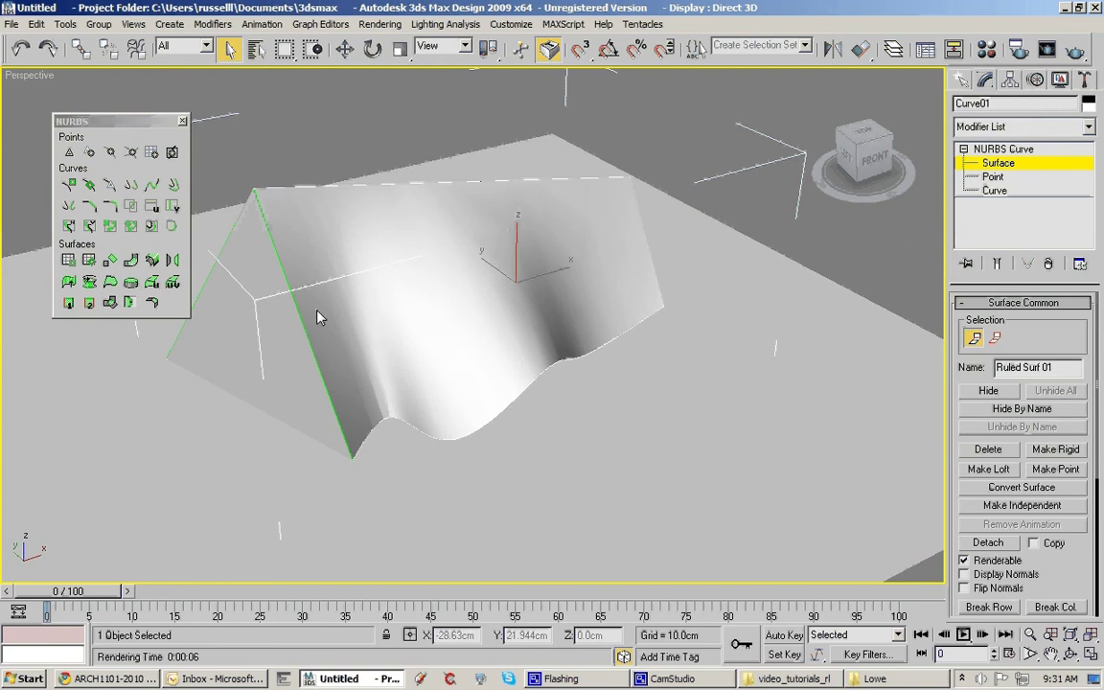
pyautogui.click(257, 316)
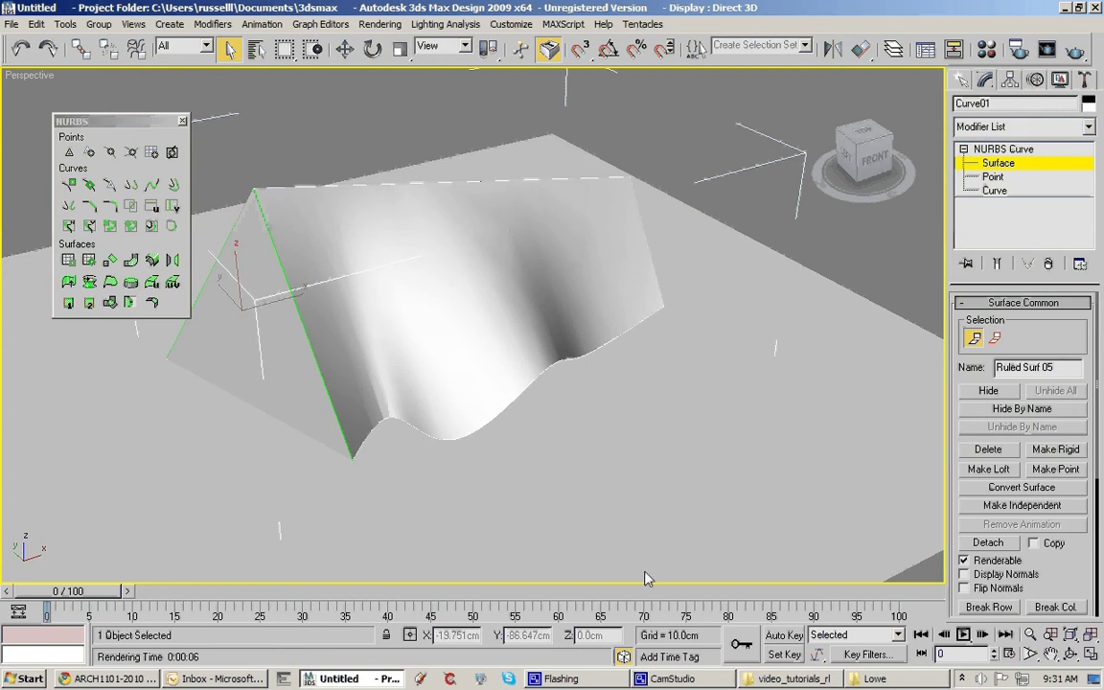
pyautogui.click(692, 679)
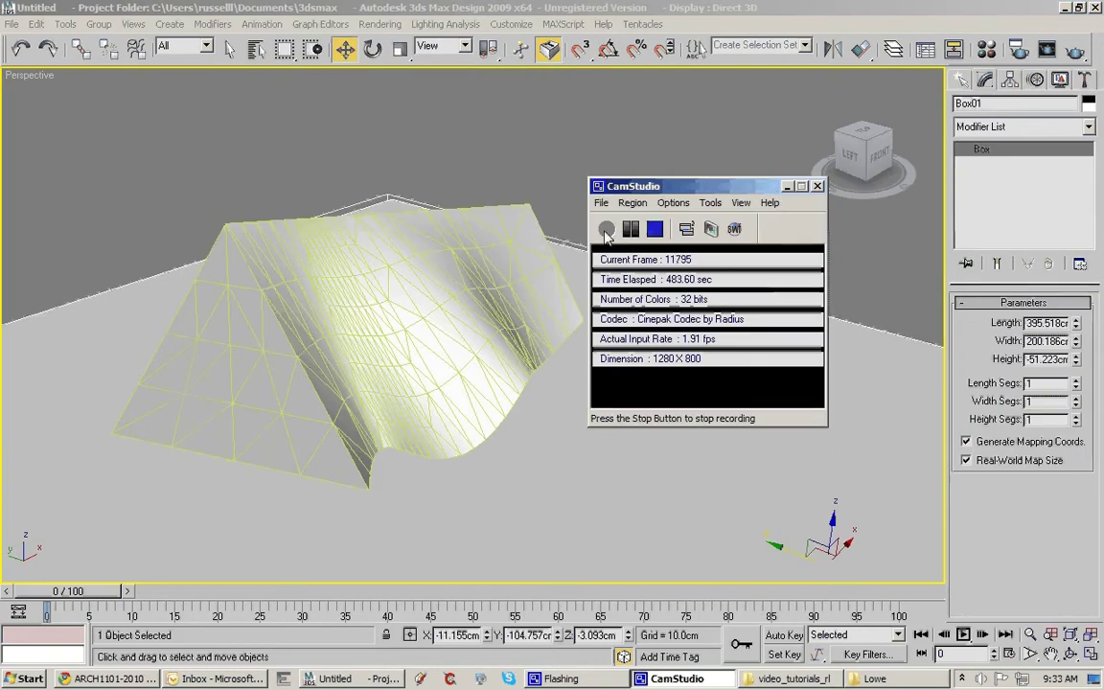
pyautogui.click(786, 186)
# Hide the edged faces in the perspective view, select the tent and enter its NURBS Surface sub-object level
pyautogui.click(582, 256)
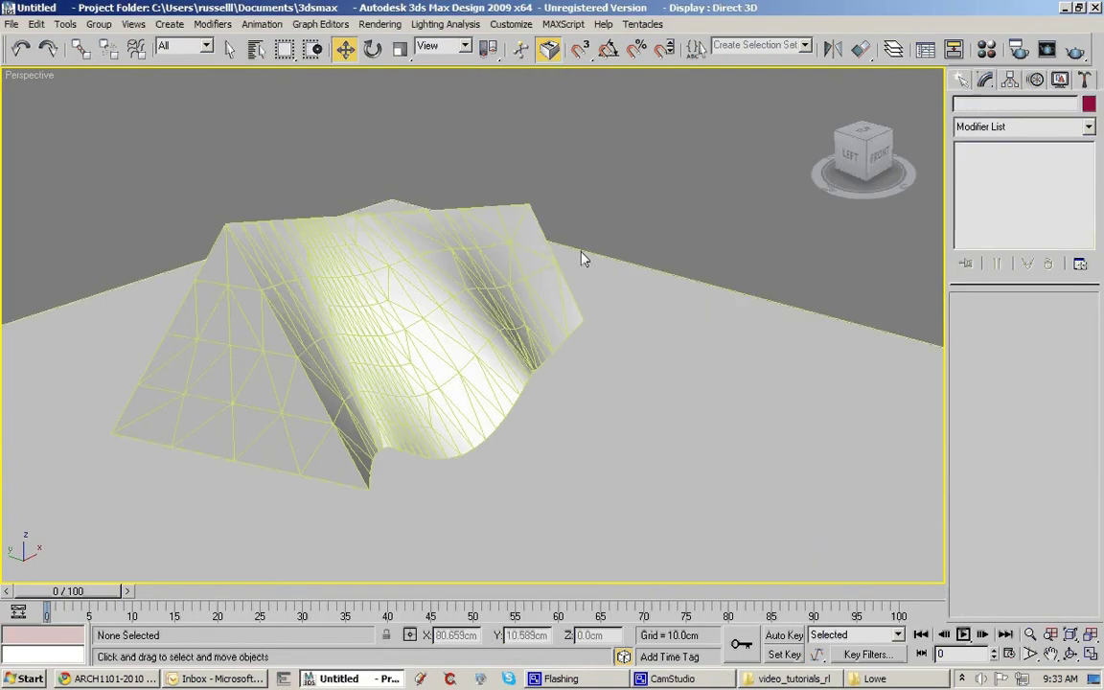
pyautogui.keyDown('alt'); pyautogui.moveTo(564, 386); pyautogui.dragTo(484, 394, button='middle'); pyautogui.keyUp('alt')
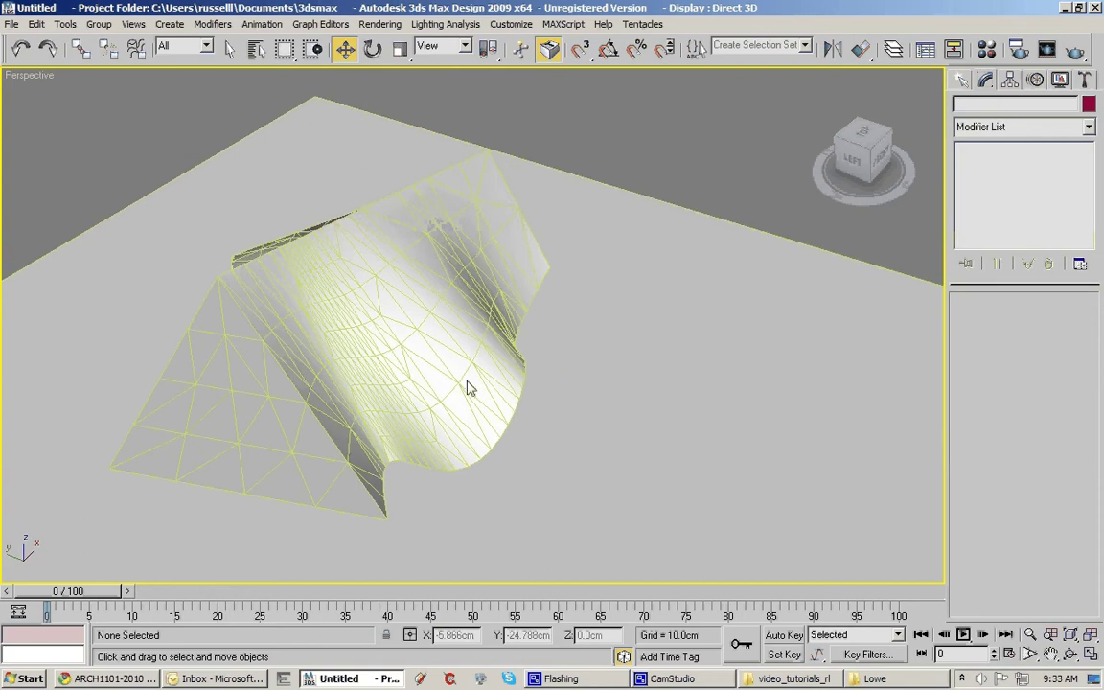
pyautogui.press('F4')
pyautogui.moveTo(467, 388)
pyautogui.keyDown('alt'); pyautogui.mouseDown(button='middle')
pyautogui.moveTo(418, 401)
pyautogui.moveTo(543, 395)
pyautogui.moveTo(444, 397)
pyautogui.mouseUp(button='middle'); pyautogui.keyUp('alt')
pyautogui.click(444, 393)
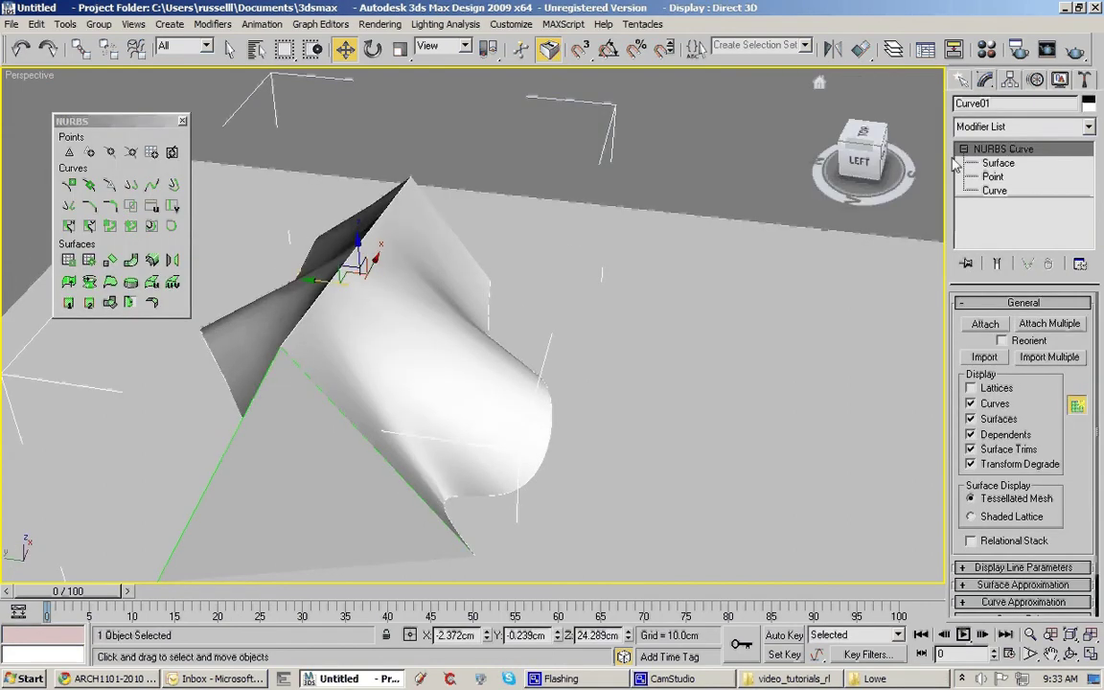
pyautogui.click(997, 162)
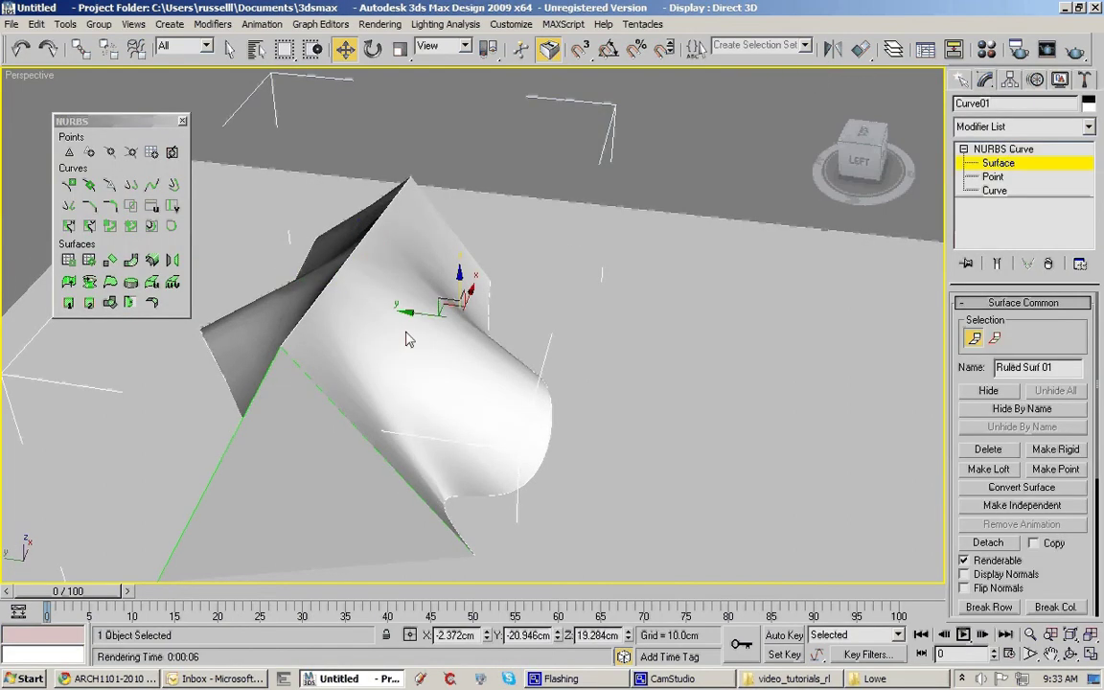
# Examine the tent's closed end, front, rear and base surfaces by selecting each individually, with edged faces displayed
pyautogui.click(288, 346)
pyautogui.click(289, 433)
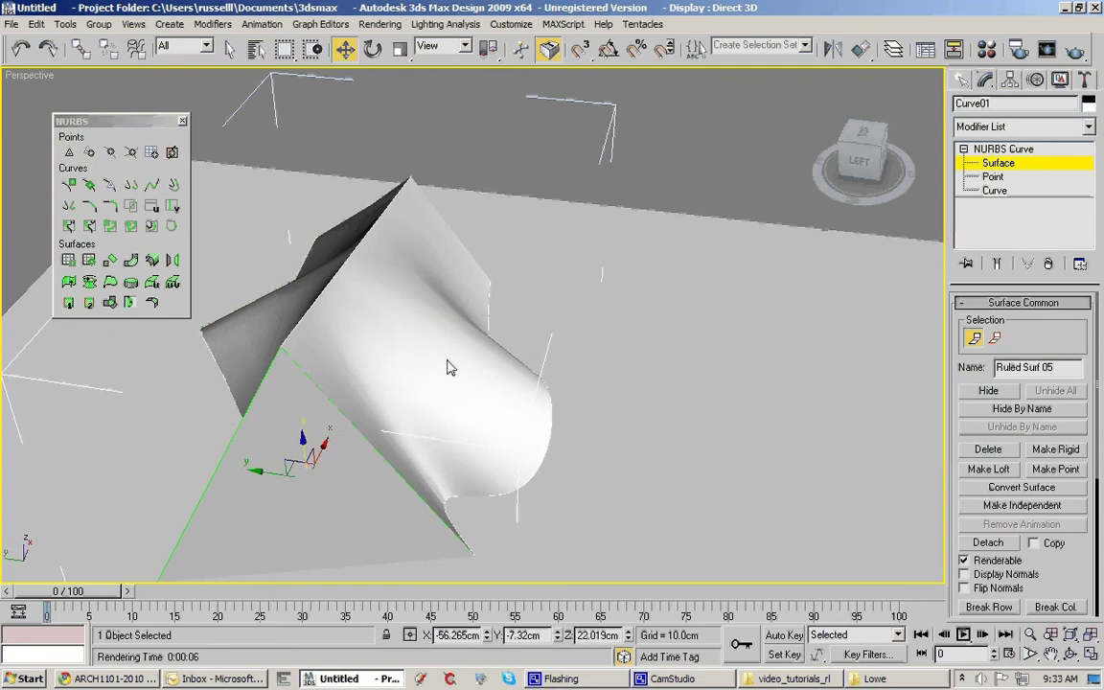
pyautogui.click(460, 311)
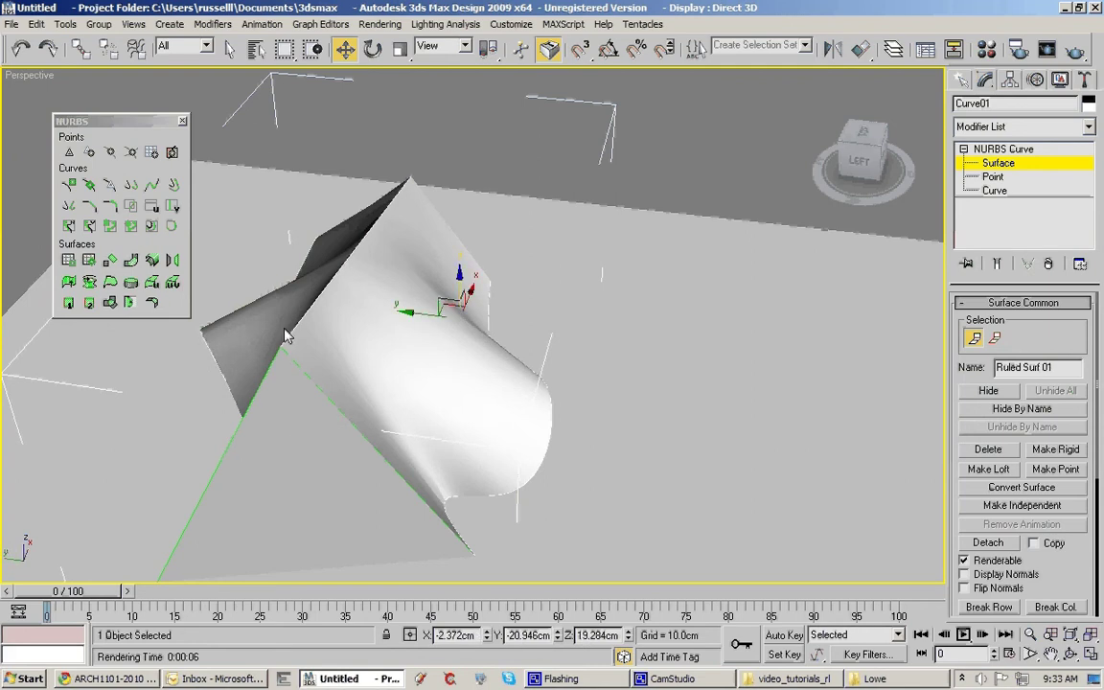
pyautogui.keyDown('alt'); pyautogui.moveTo(256, 297); pyautogui.dragTo(419, 350, button='middle'); pyautogui.keyUp('alt')
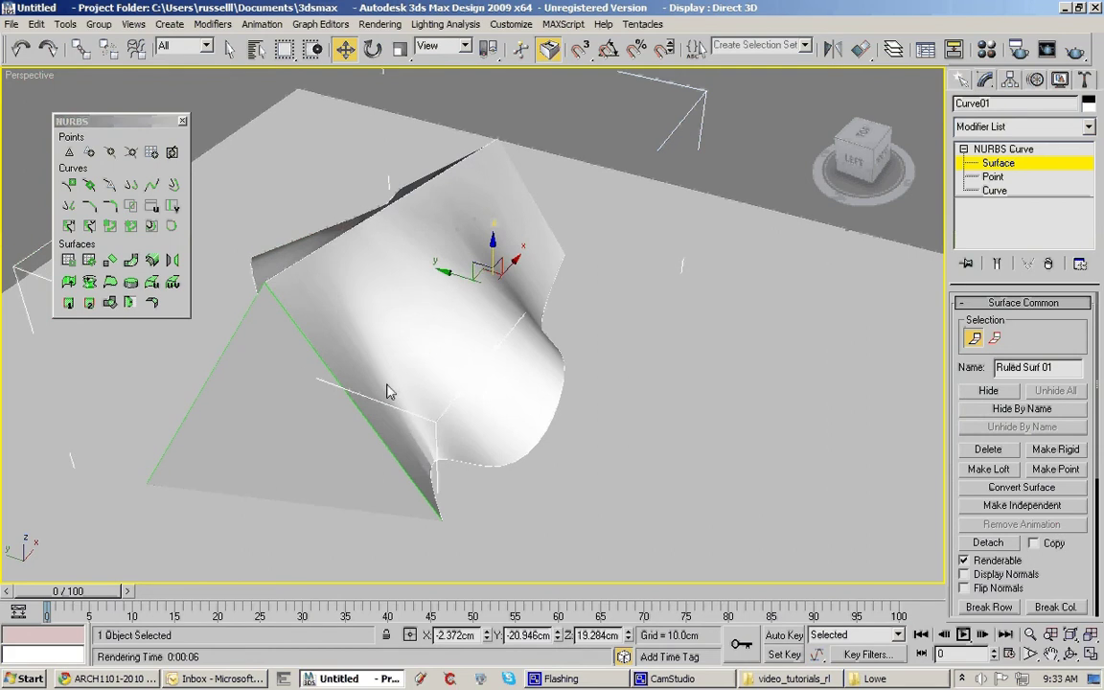
pyautogui.click(436, 367)
pyautogui.click(324, 422)
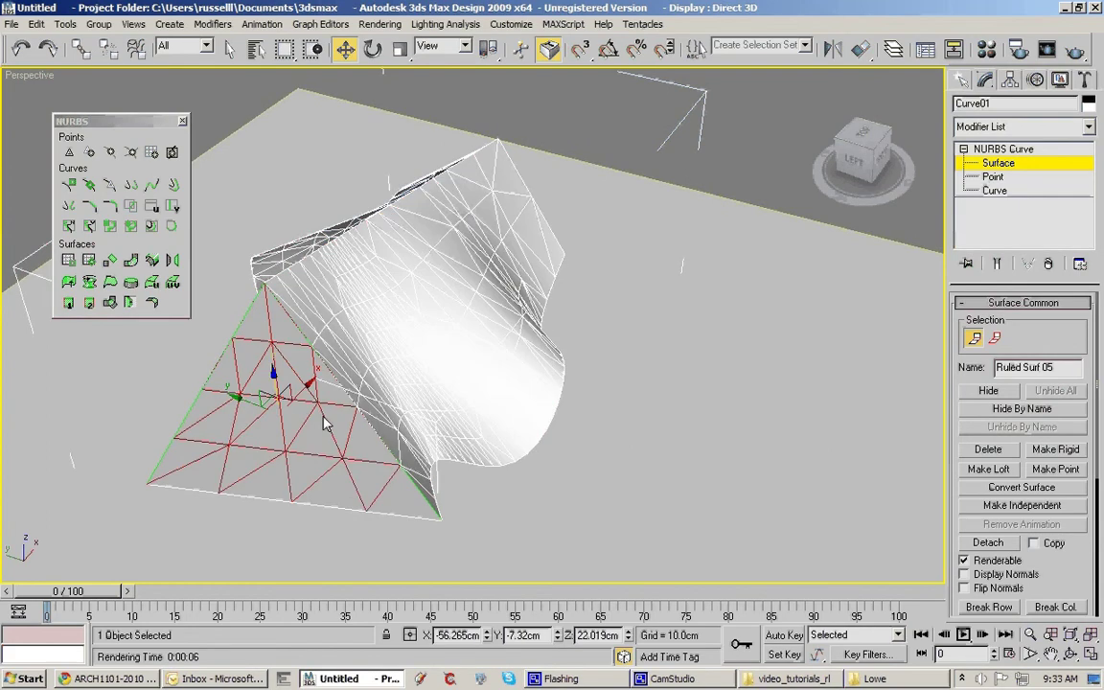
pyautogui.keyDown('alt'); pyautogui.moveTo(324, 422); pyautogui.dragTo(412, 425, button='middle'); pyautogui.keyUp('alt')
pyautogui.click(375, 377)
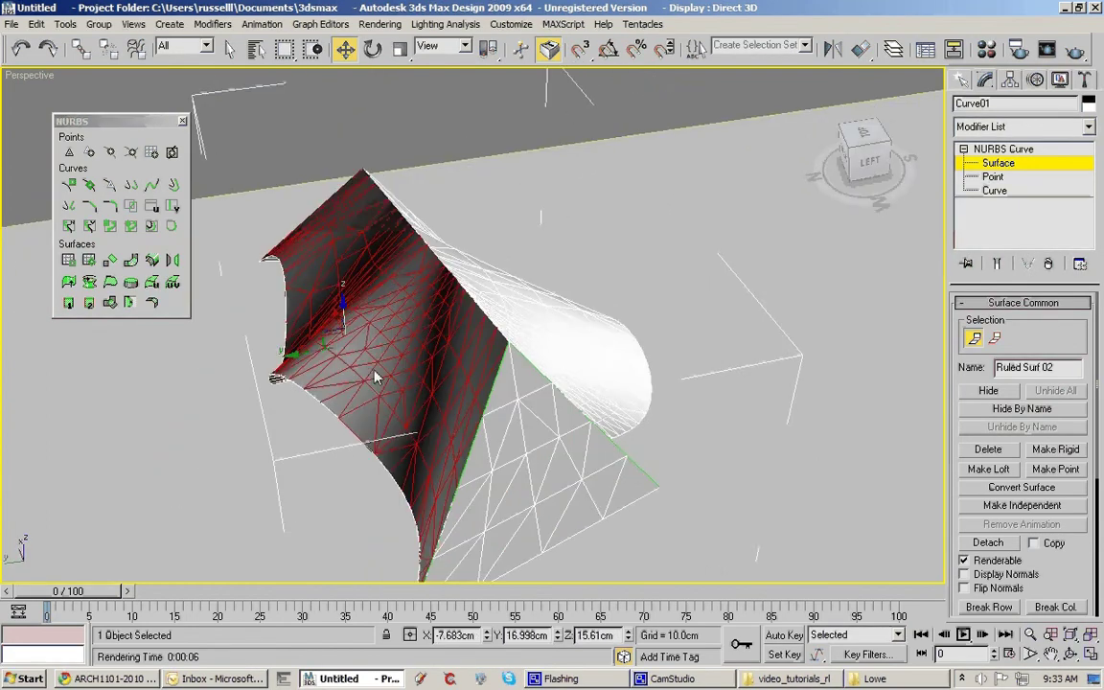
pyautogui.keyDown('alt'); pyautogui.moveTo(503, 402); pyautogui.dragTo(343, 338, button='middle'); pyautogui.keyUp('alt')
pyautogui.click(343, 346)
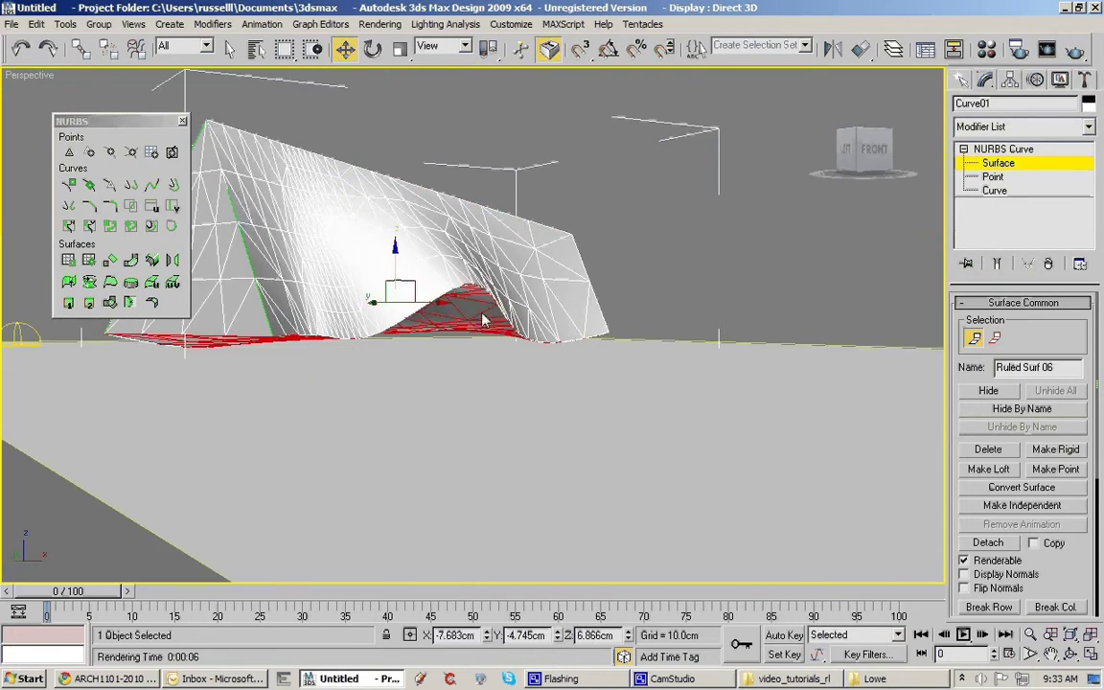
# Select the tent's curved front surface and enable Display Normals and Flip Normals for it
pyautogui.click(386, 266)
pyautogui.keyDown('alt'); pyautogui.moveTo(385, 266); pyautogui.dragTo(556, 415, button='middle'); pyautogui.keyUp('alt')
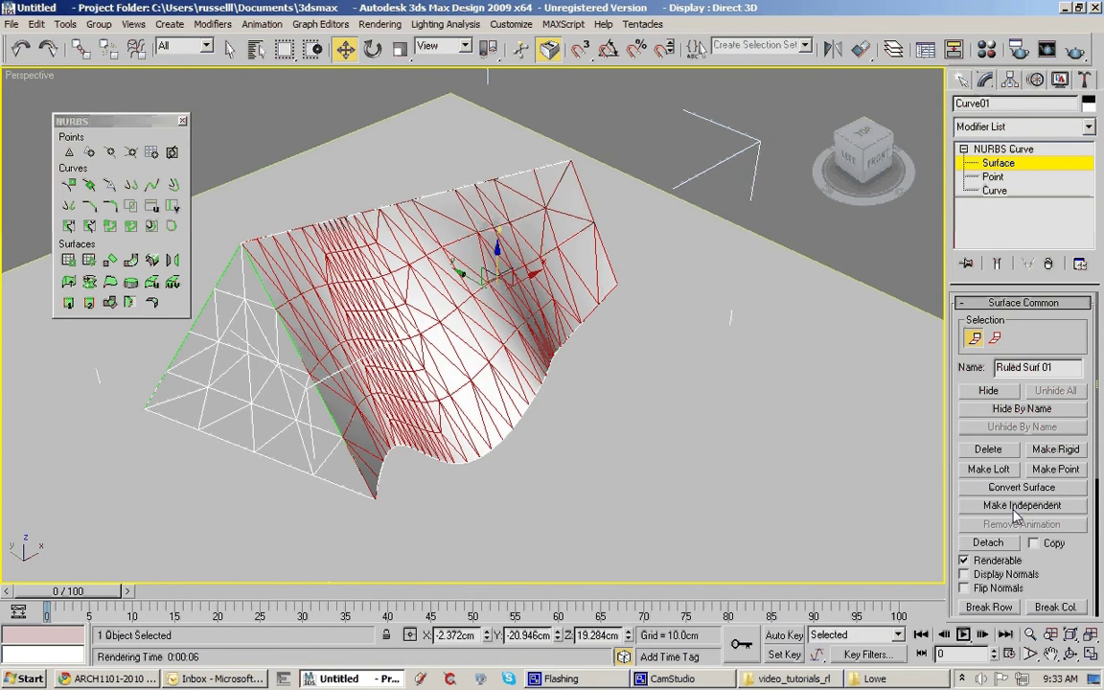
pyautogui.scroll(-4, 1054, 470)
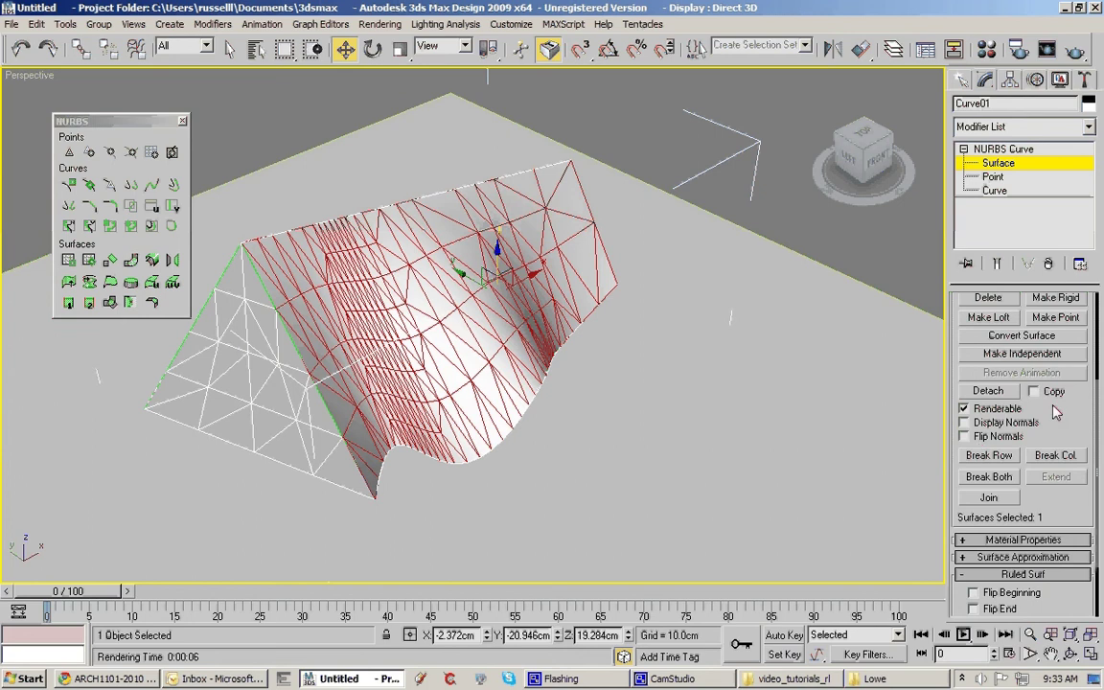
pyautogui.click(964, 421)
pyautogui.click(965, 437)
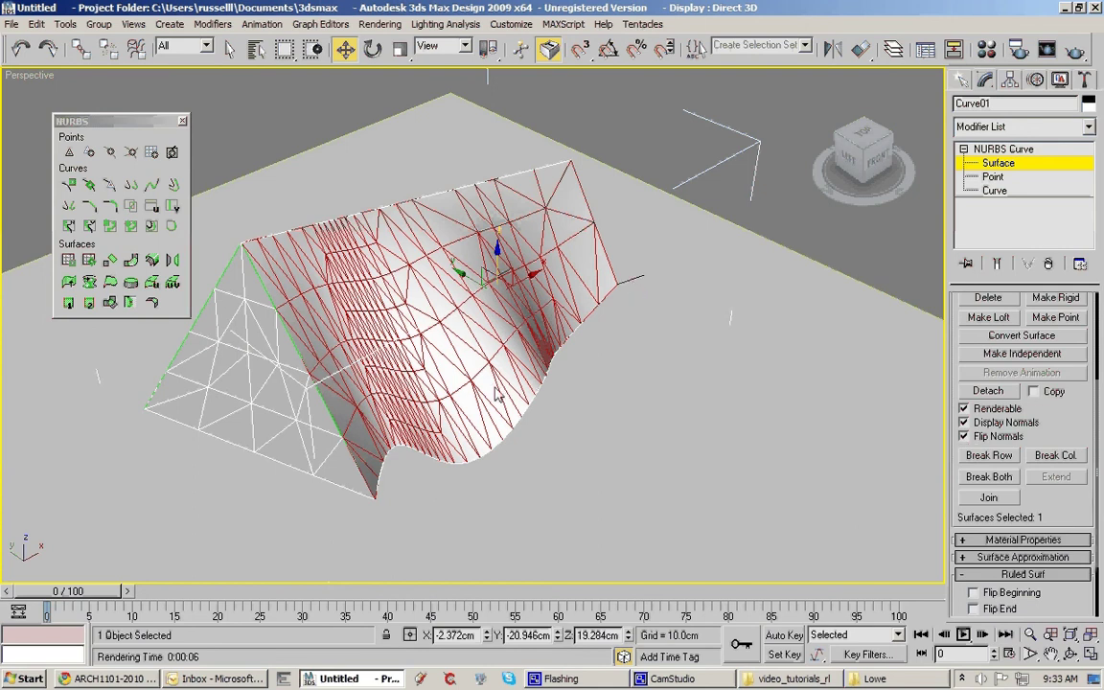
# Enable Flip Normals and Display Normals for the tent's closed triangular end surface
pyautogui.click(257, 412)
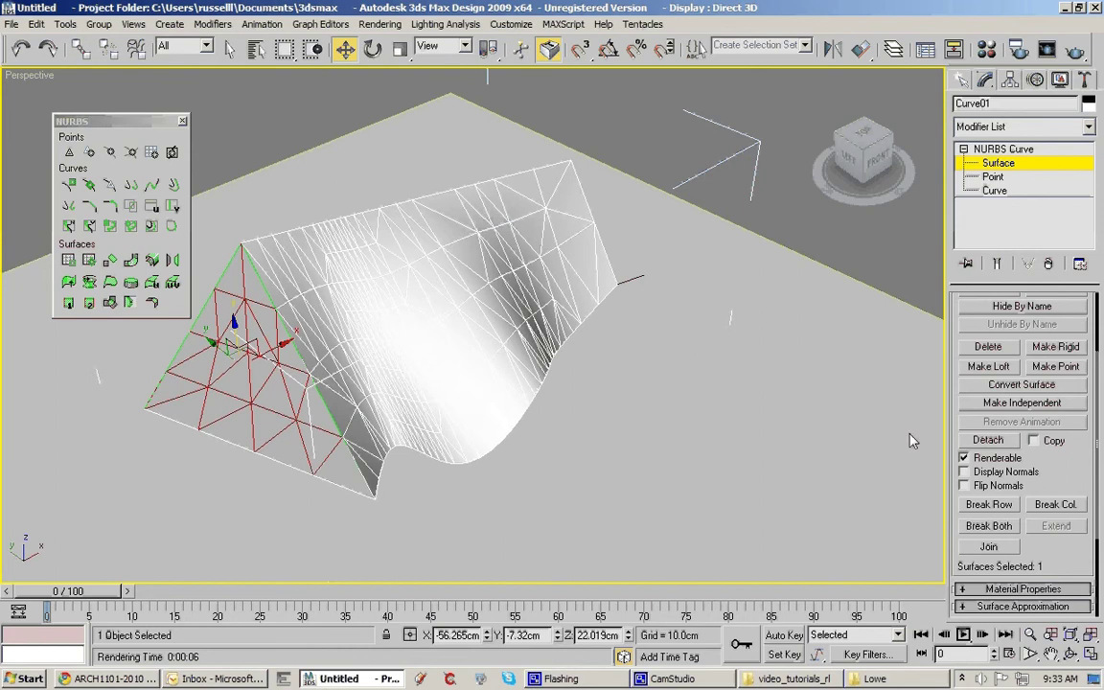
pyautogui.click(964, 486)
pyautogui.click(964, 471)
# Select the tent's curved rear surface and enable only Display Normals for it, with Flip Normals off
pyautogui.moveTo(605, 491)
pyautogui.keyDown('alt'); pyautogui.mouseDown(button='middle')
pyautogui.moveTo(358, 448)
pyautogui.moveTo(434, 452)
pyautogui.moveTo(470, 422)
pyautogui.mouseUp(button='middle'); pyautogui.keyUp('alt')
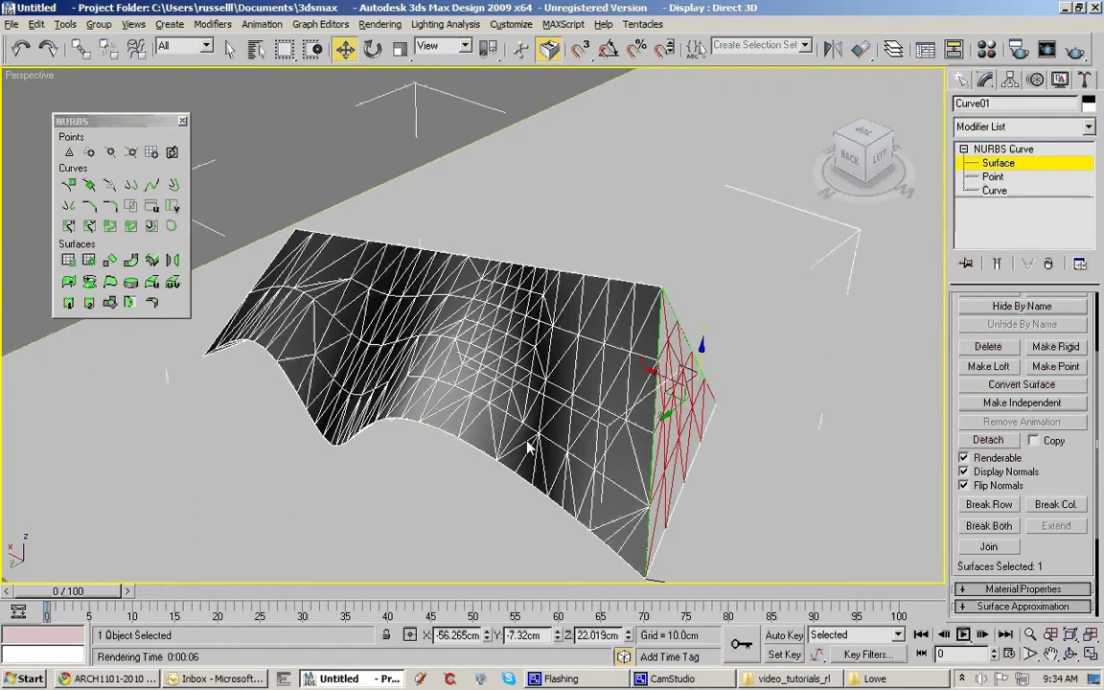
pyautogui.click(464, 415)
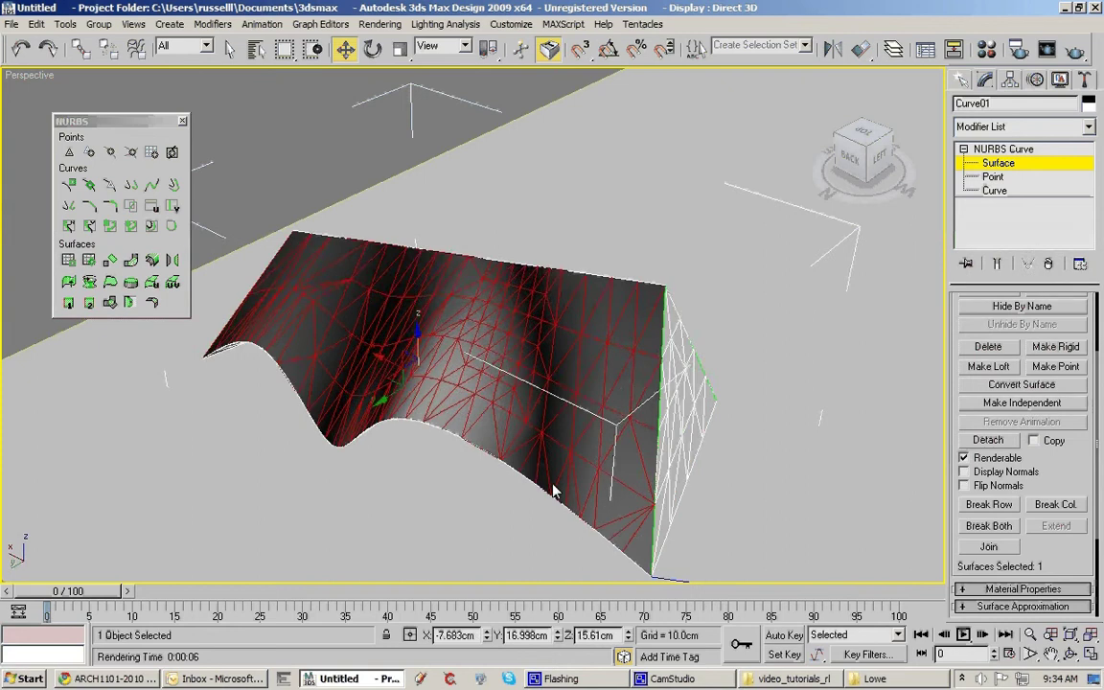
pyautogui.keyDown('alt'); pyautogui.moveTo(554, 491); pyautogui.dragTo(556, 446, button='middle'); pyautogui.keyUp('alt')
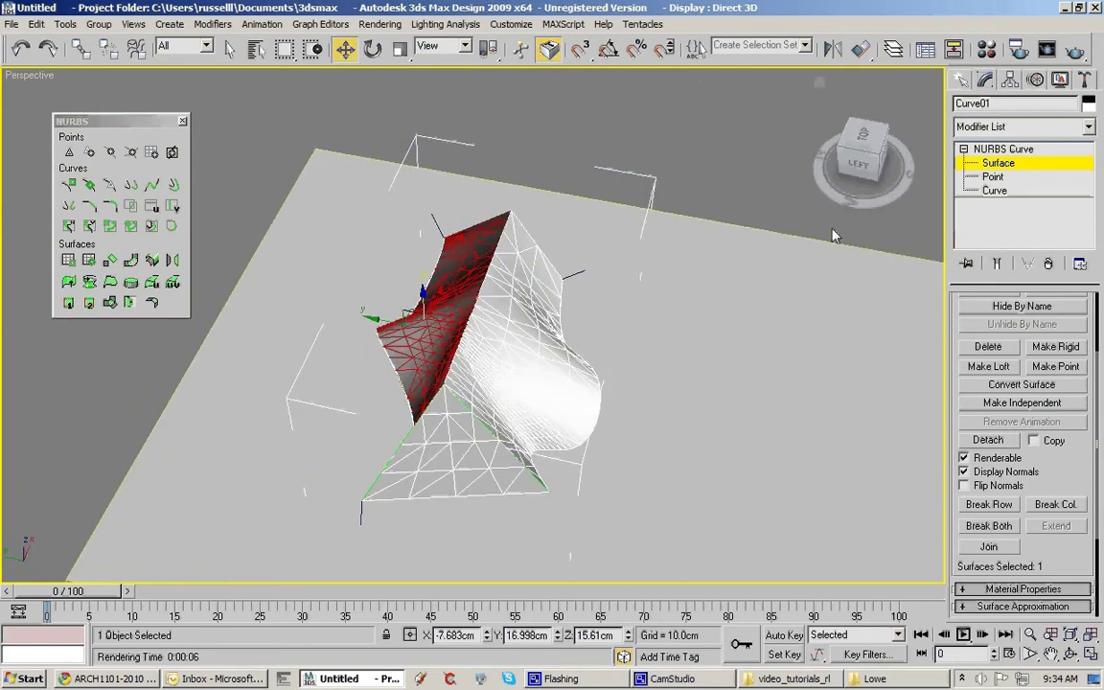
# Render the tent from above its closed end and from low down at its open end, closing each rendered image
pyautogui.click(1077, 50)
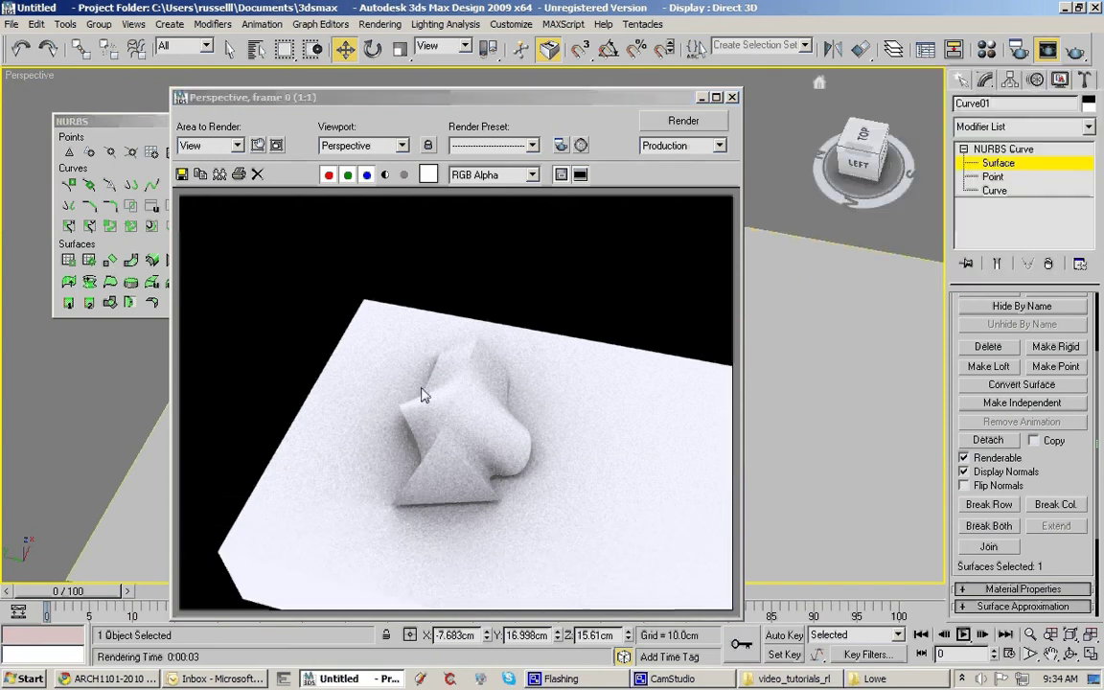
pyautogui.click(733, 97)
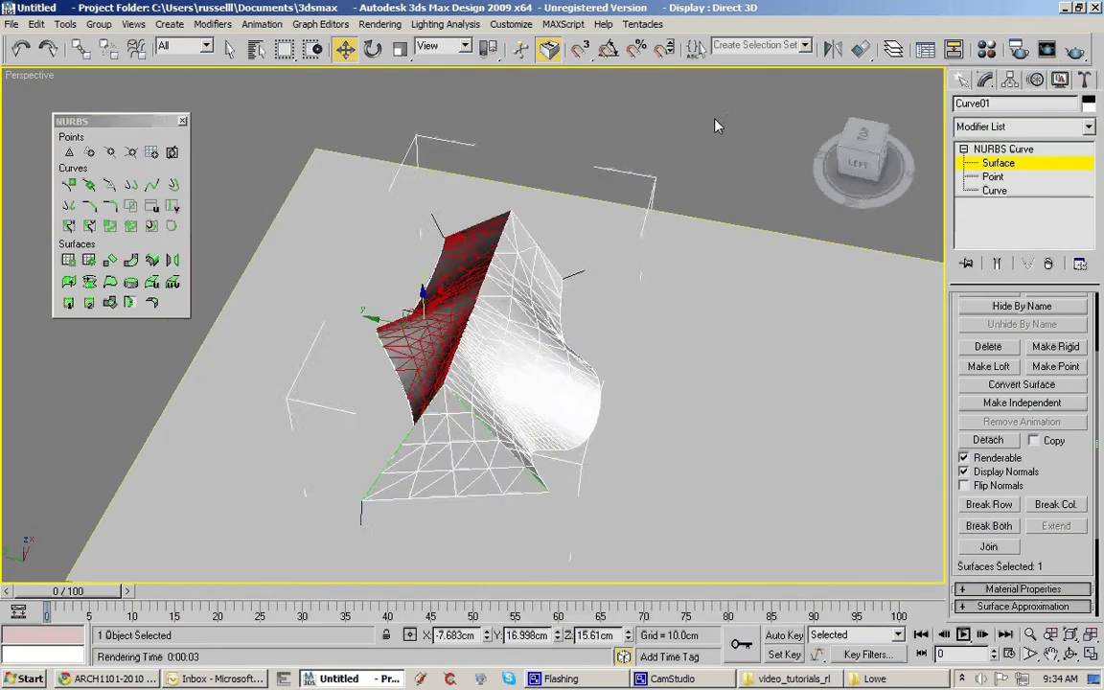
pyautogui.keyDown('alt'); pyautogui.moveTo(546, 391); pyautogui.dragTo(873, 331, button='middle'); pyautogui.keyUp('alt')
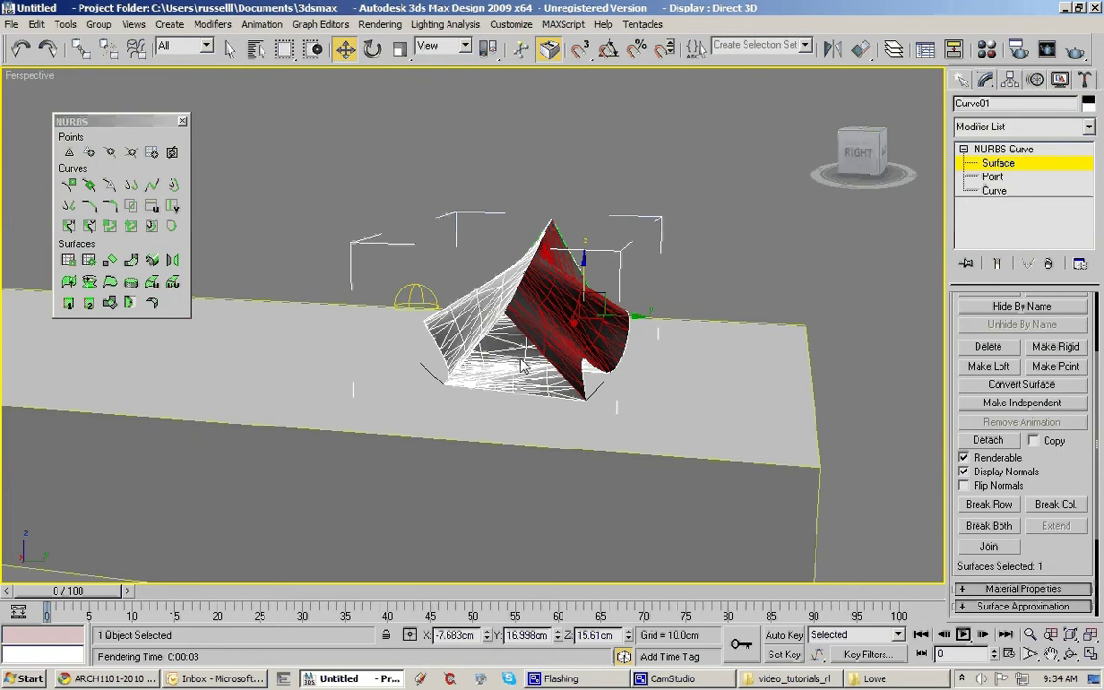
pyautogui.scroll(2, 523, 364)
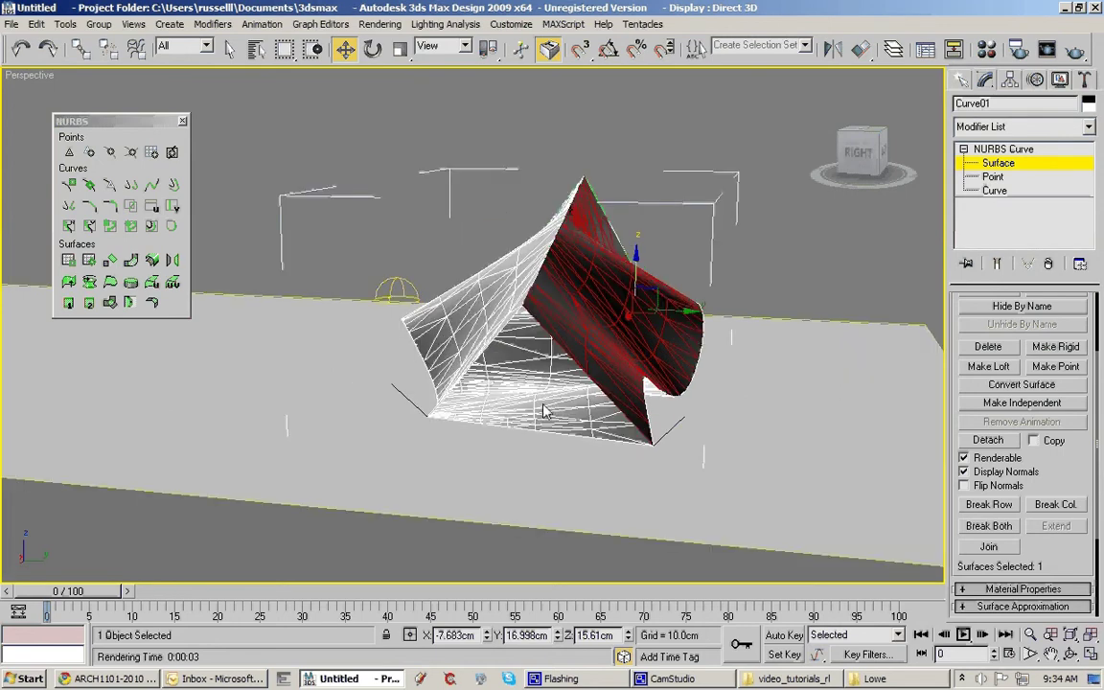
pyautogui.click(1075, 56)
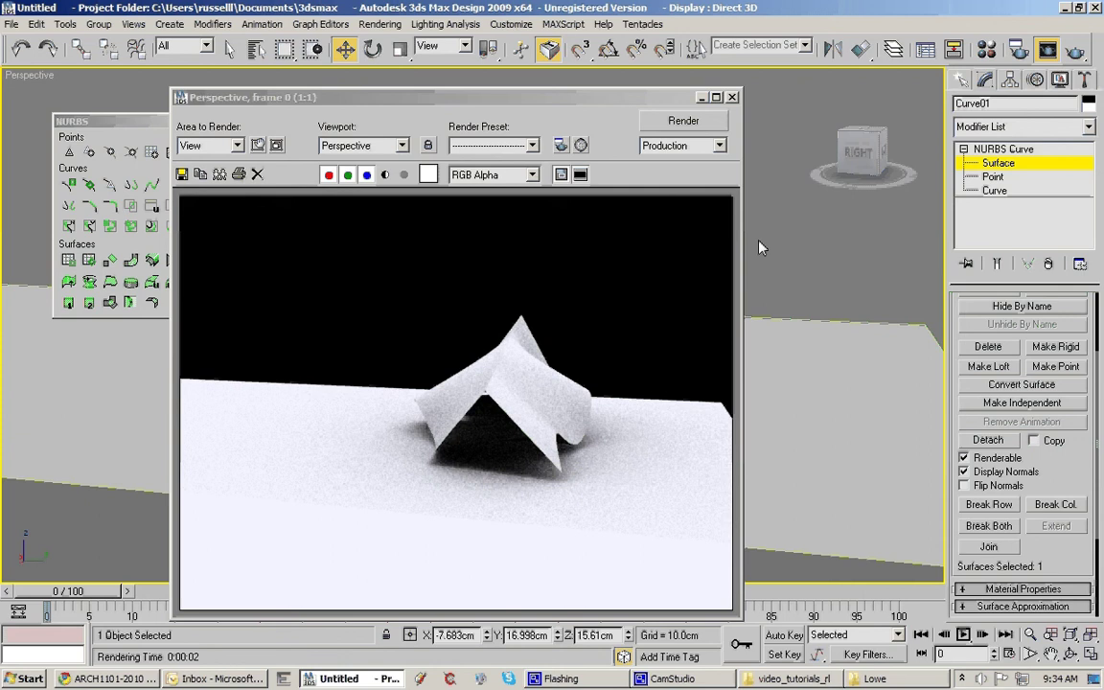
pyautogui.click(733, 96)
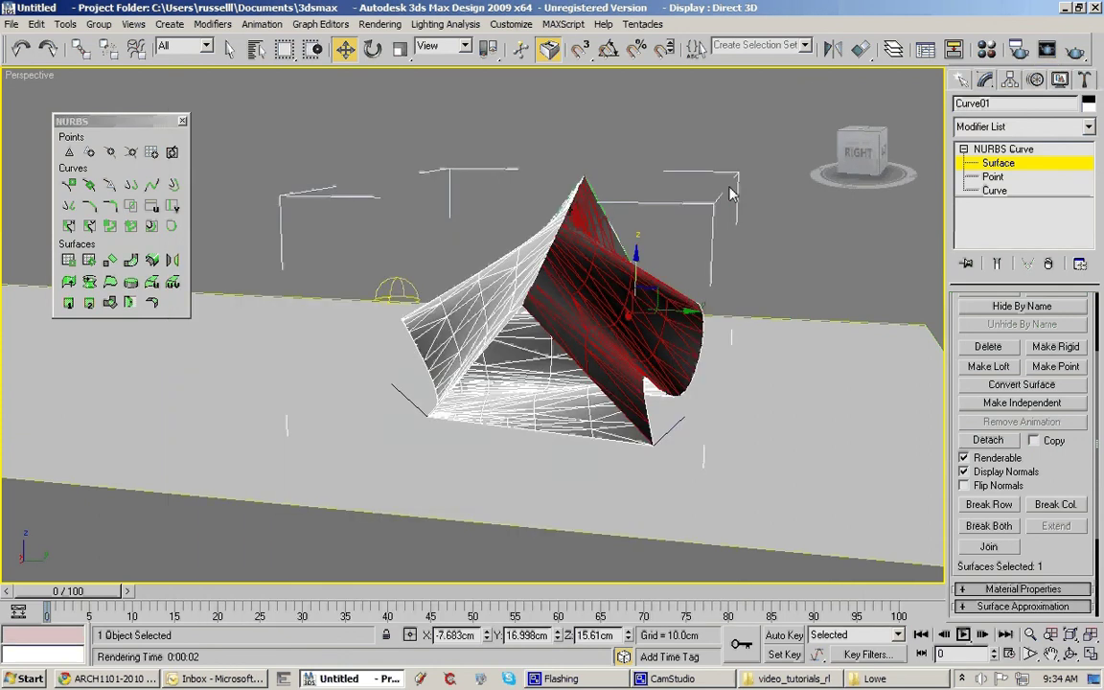
# Clone the tent as one independent copy about 124 cm away in the negative Y direction on the ground box
pyautogui.keyDown('alt'); pyautogui.moveTo(729, 195); pyautogui.dragTo(398, 175, button='middle'); pyautogui.keyUp('alt')
pyautogui.scroll(-3, 397, 175)
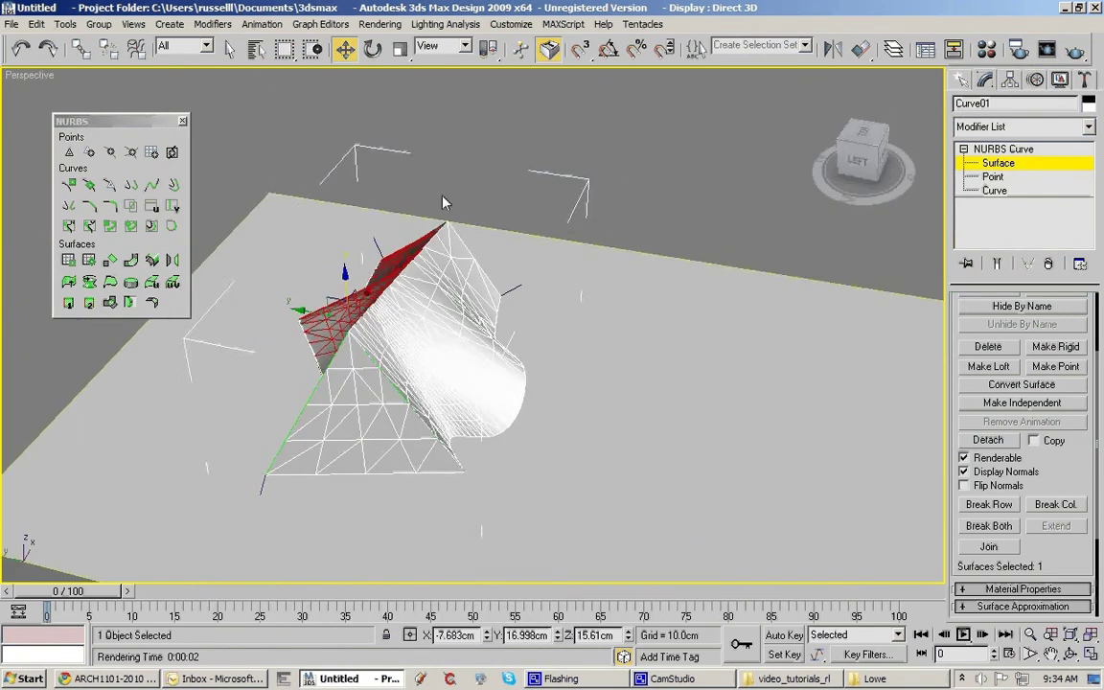
pyautogui.moveTo(531, 246); pyautogui.dragTo(542, 177, button='middle')
pyautogui.click(962, 79)
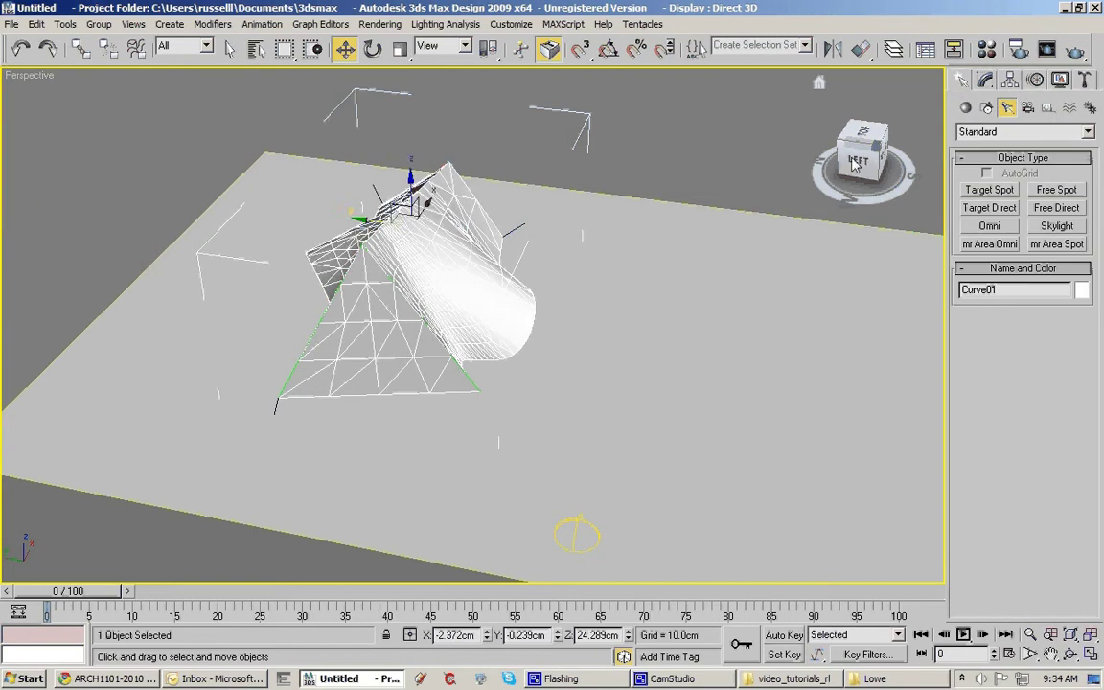
pyautogui.keyDown('alt'); pyautogui.moveTo(513, 290); pyautogui.dragTo(545, 276, button='middle'); pyautogui.keyUp('alt')
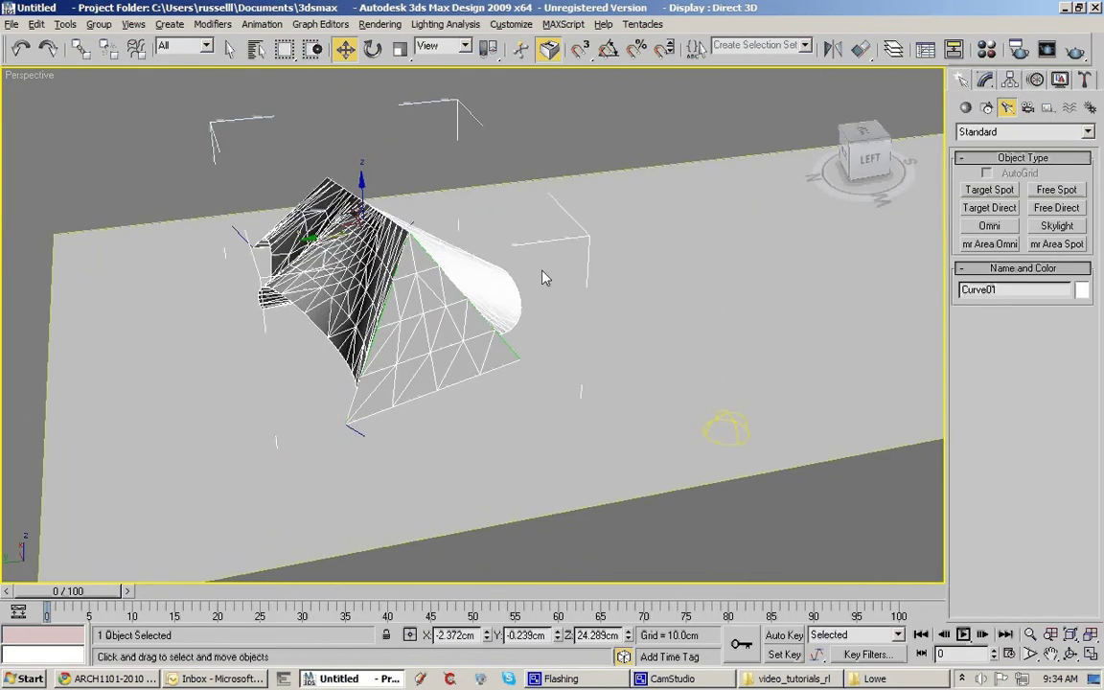
pyautogui.keyDown('alt'); pyautogui.moveTo(543, 271); pyautogui.dragTo(508, 296, button='middle'); pyautogui.keyUp('alt')
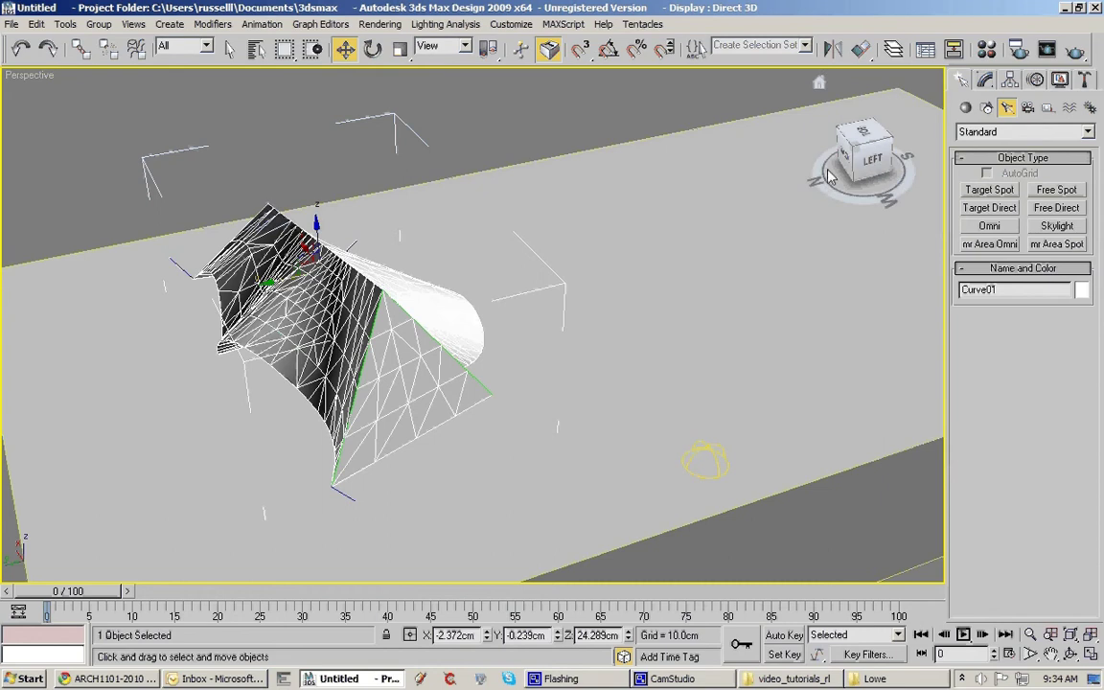
pyautogui.click(986, 80)
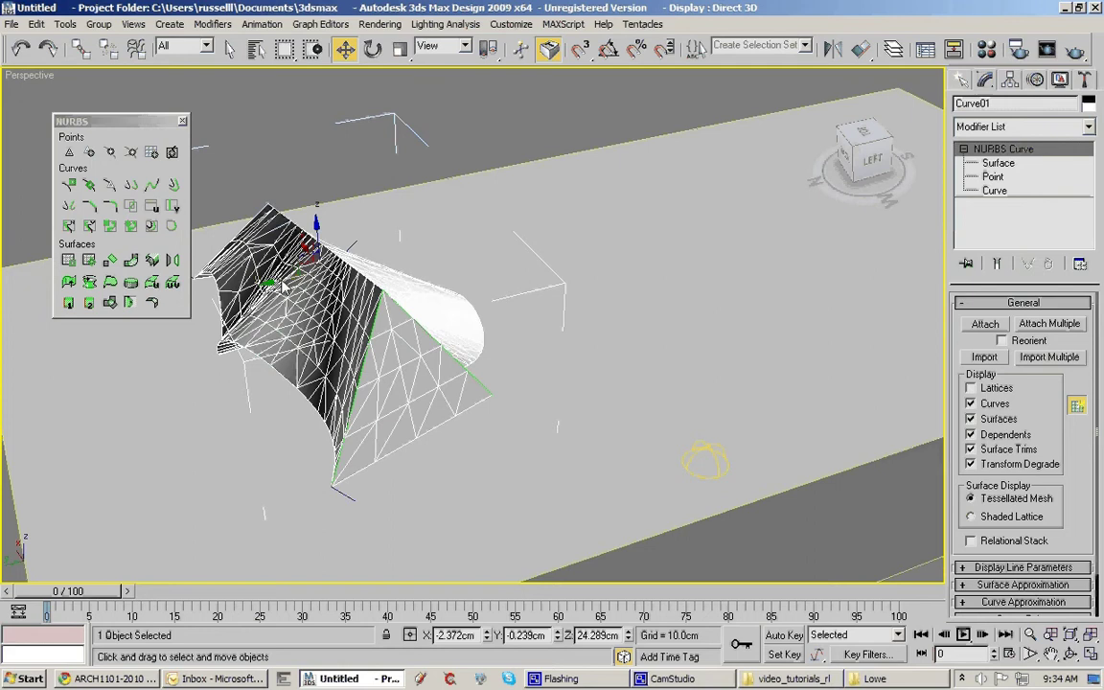
pyautogui.moveTo(283, 288)
pyautogui.mouseDown()
pyautogui.moveTo(614, 216)
pyautogui.moveTo(660, 224)
pyautogui.moveTo(648, 220)
pyautogui.mouseUp()
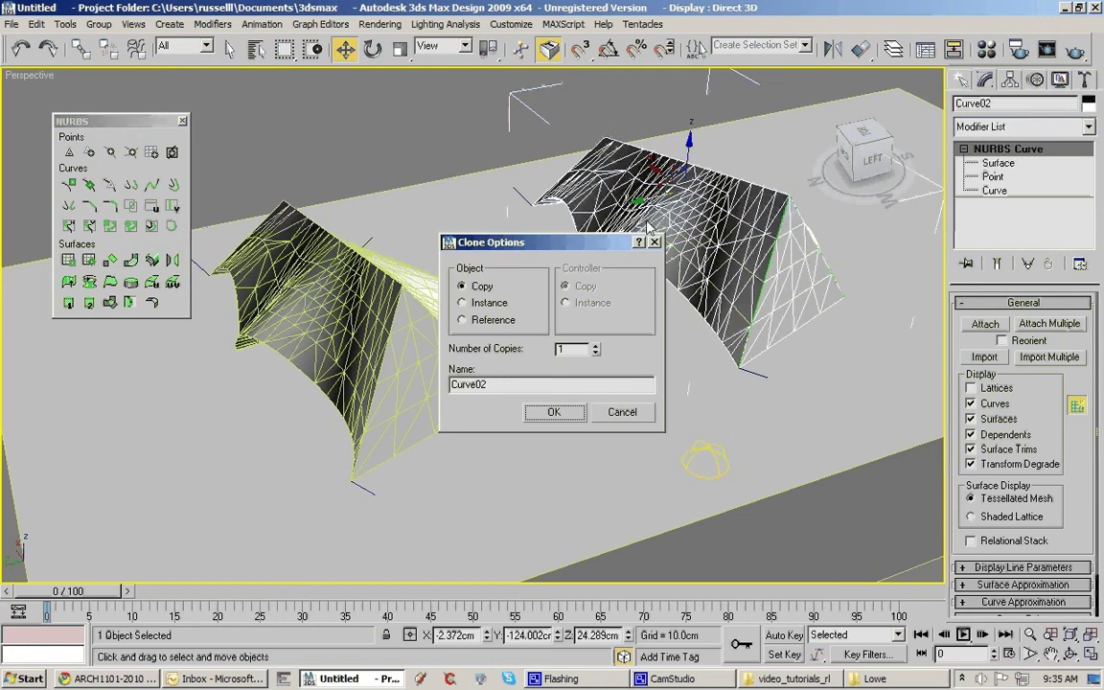
pyautogui.click(555, 412)
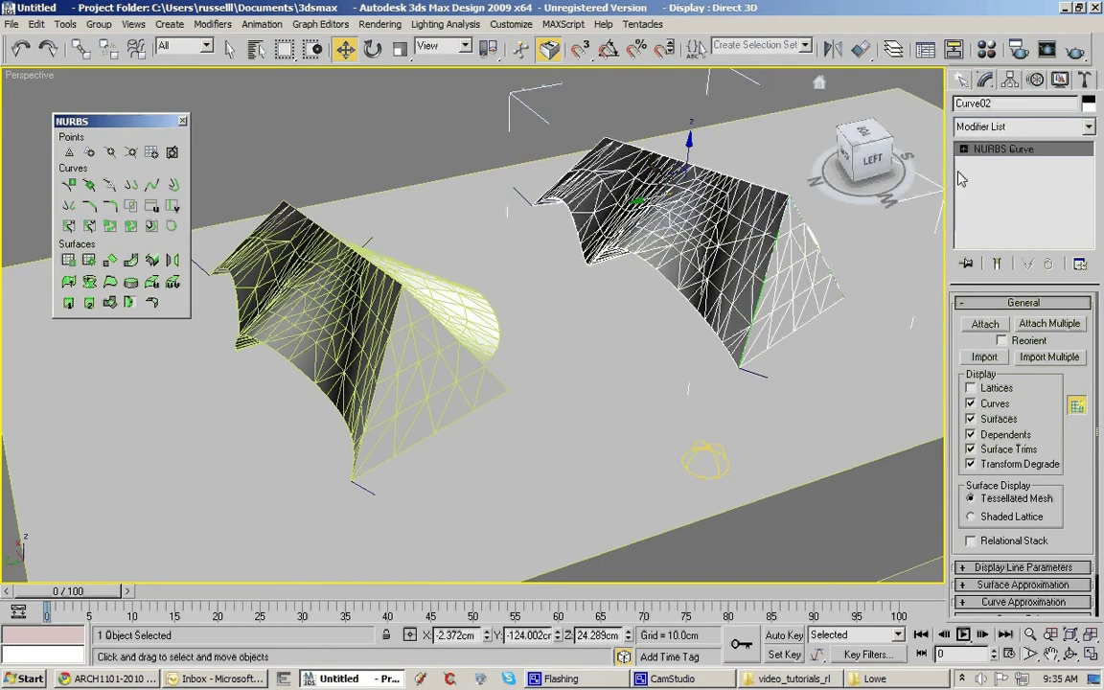
# Convert the copied tent to an Editable Poly and apply a Lattice modifier to it
pyautogui.rightClick(992, 157)
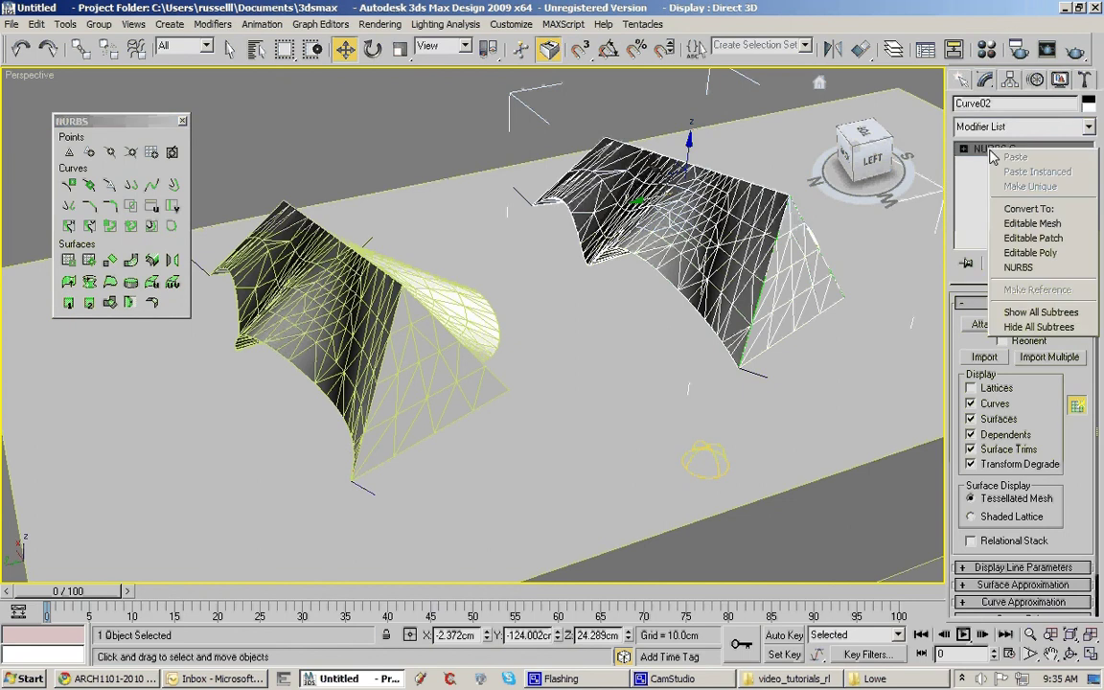
pyautogui.click(1030, 252)
pyautogui.moveTo(820, 256); pyautogui.dragTo(703, 288, button='middle')
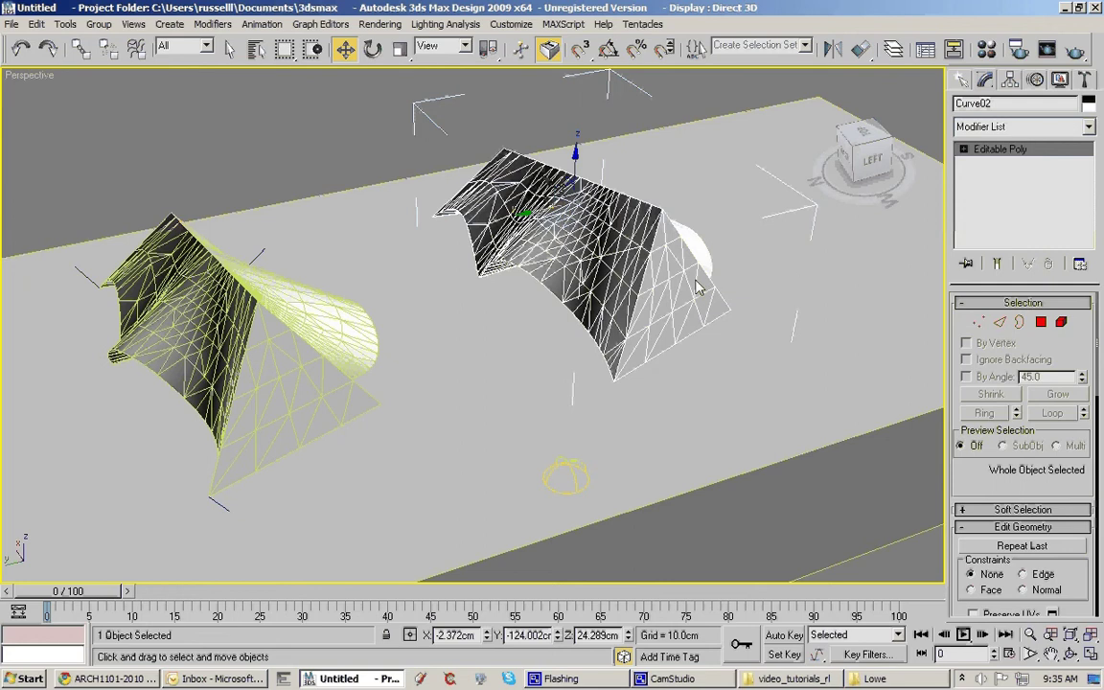
pyautogui.click(978, 126)
pyautogui.moveTo(1089, 182); pyautogui.dragTo(1090, 254)
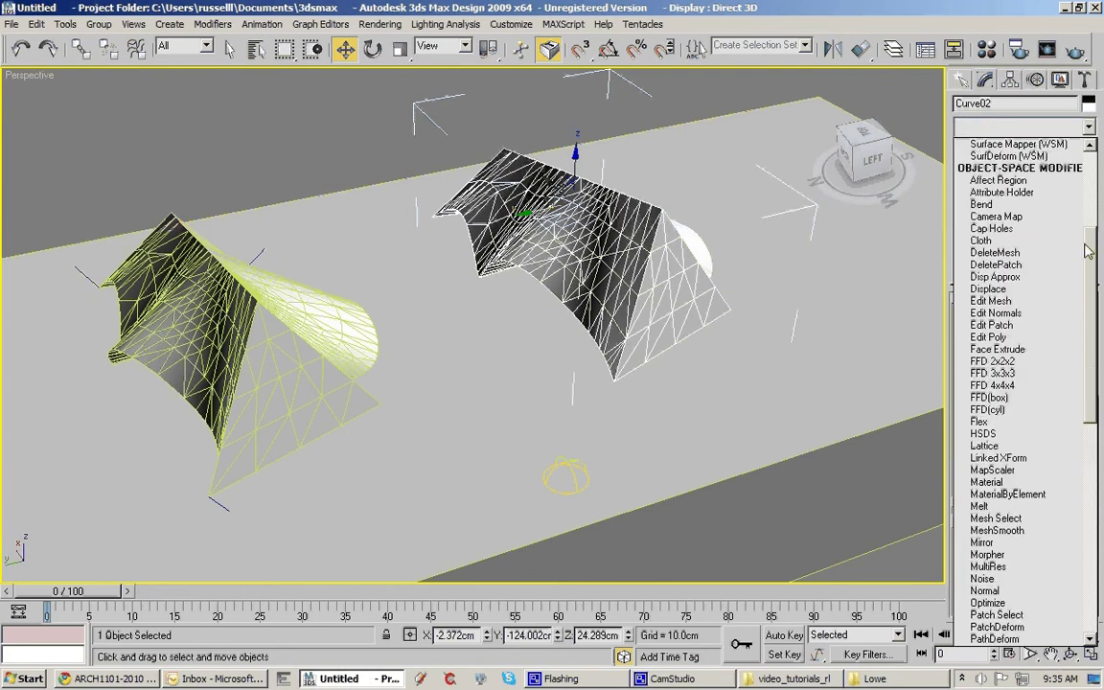
pyautogui.click(986, 446)
# Set both the strut radius and the joint radius of the Lattice to 0.5 cm
pyautogui.doubleClick(1045, 430)
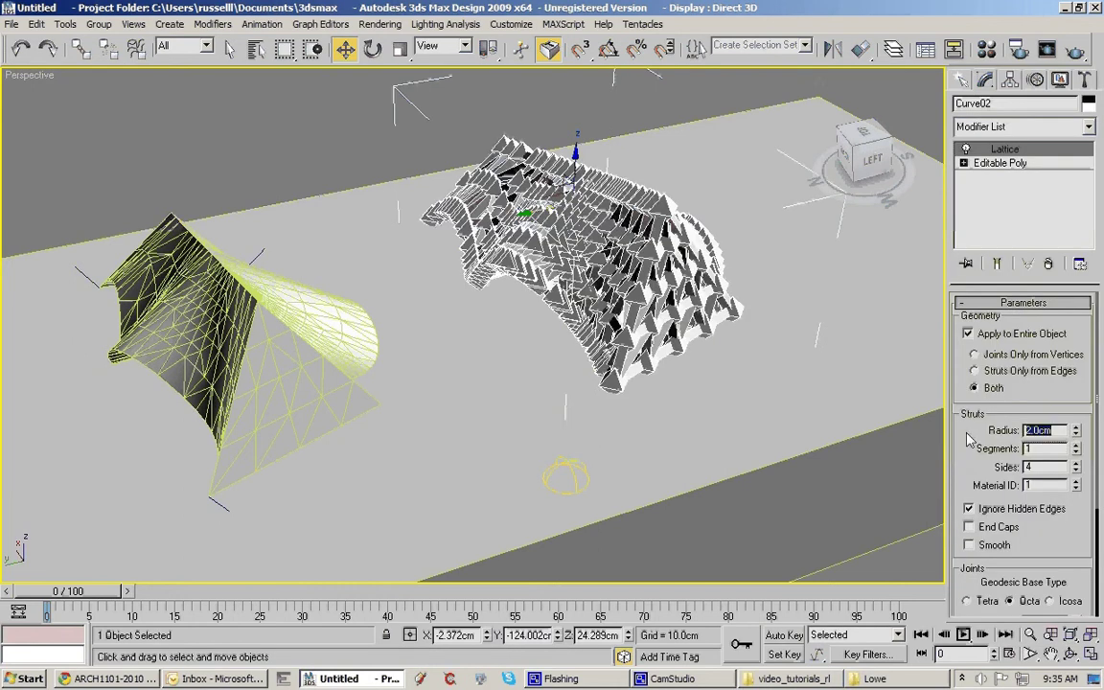
pyautogui.write('.5')
pyautogui.press('Return')
pyautogui.scroll(-5, 1034, 518)
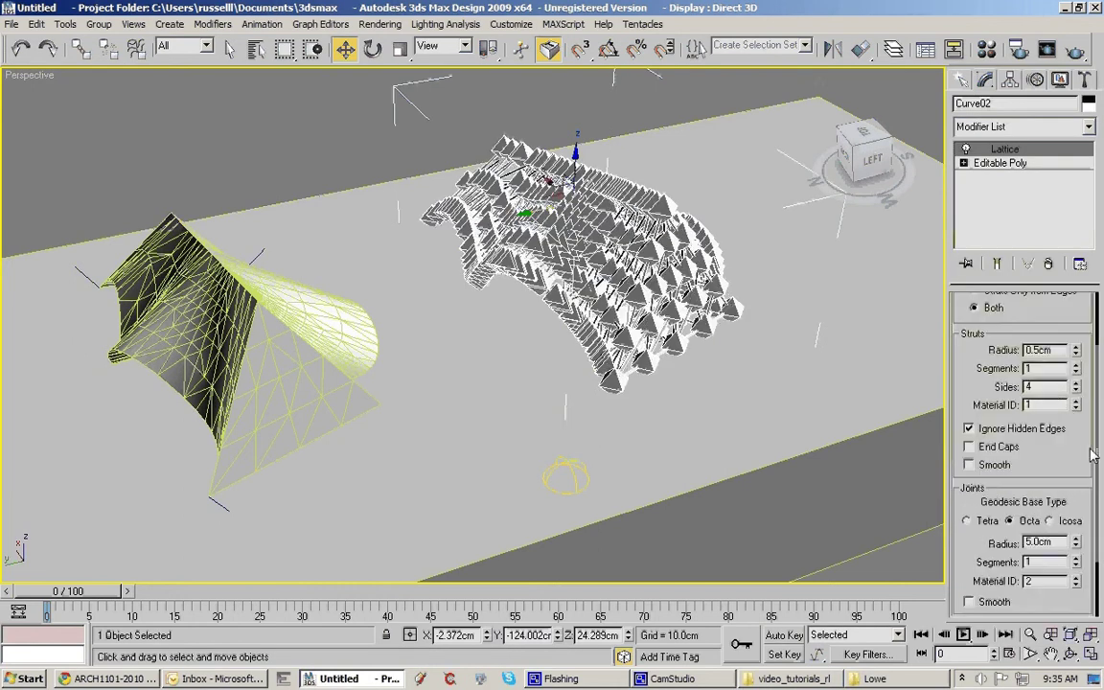
pyautogui.doubleClick(1047, 476)
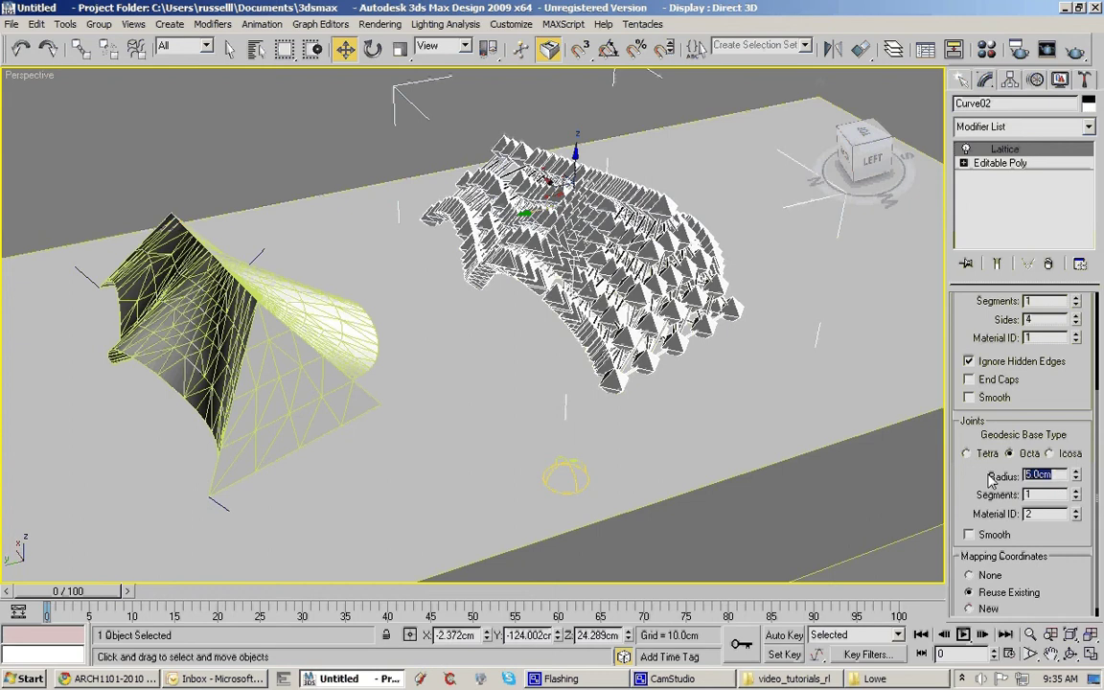
pyautogui.write('.5')
pyautogui.press('Return')
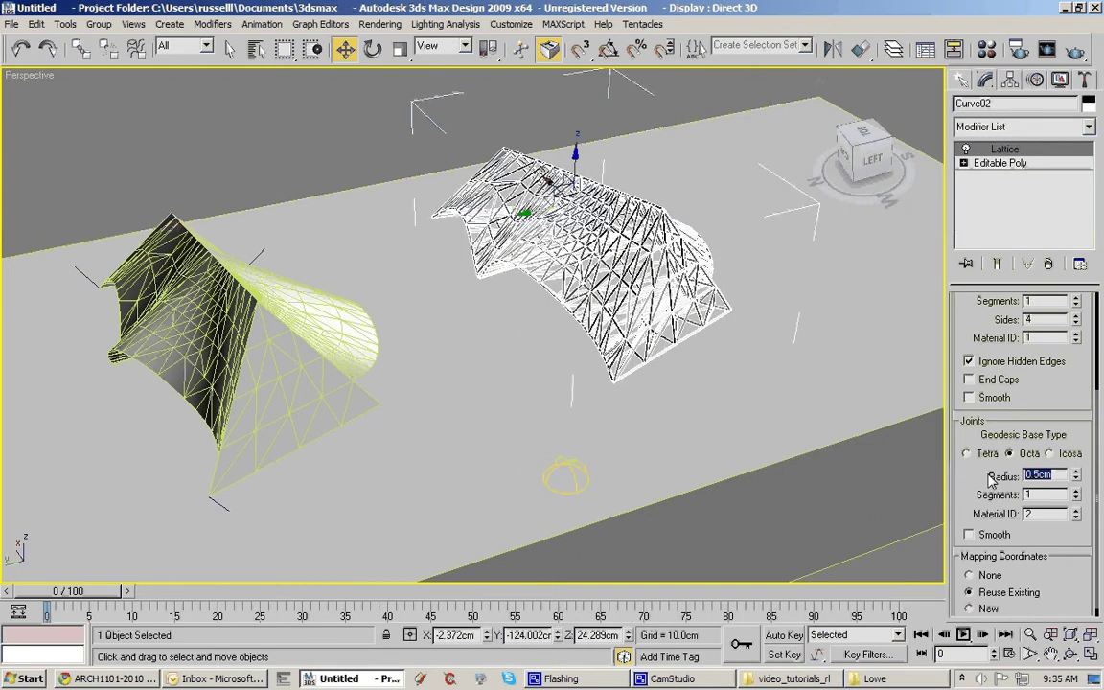
# Add an FFD 2x2x2 modifier above the Lattice on the copied tent
pyautogui.keyDown('alt'); pyautogui.moveTo(673, 377); pyautogui.dragTo(553, 356, button='middle'); pyautogui.keyUp('alt')
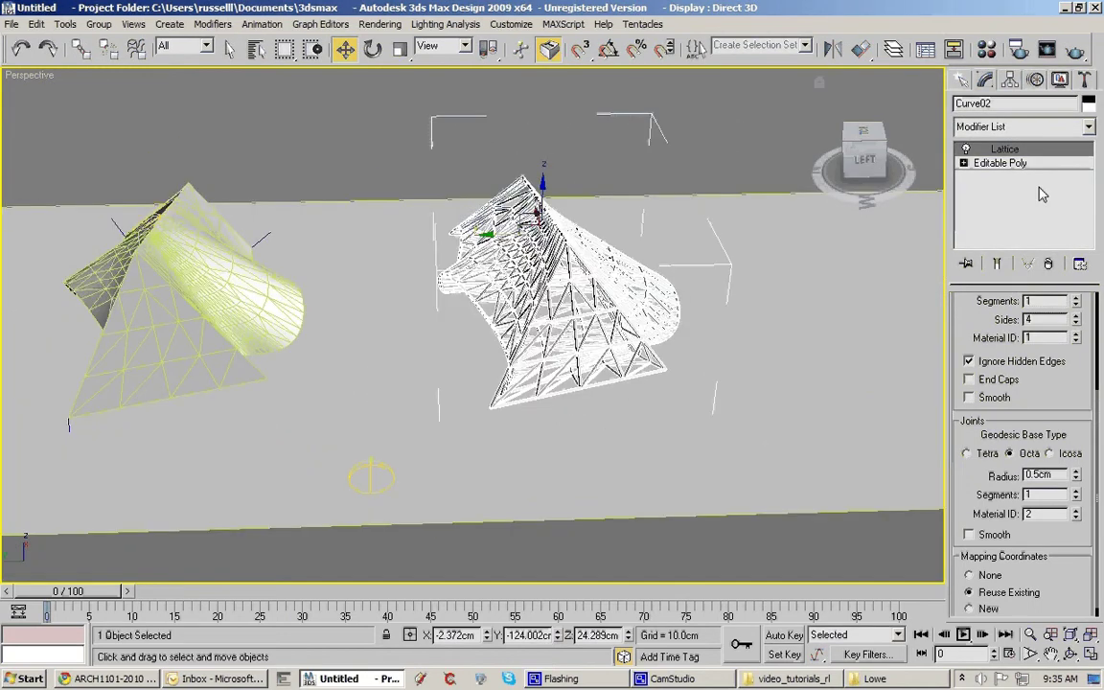
pyautogui.click(1024, 126)
pyautogui.scroll(-3, 1099, 228)
pyautogui.scroll(-1, 1054, 316)
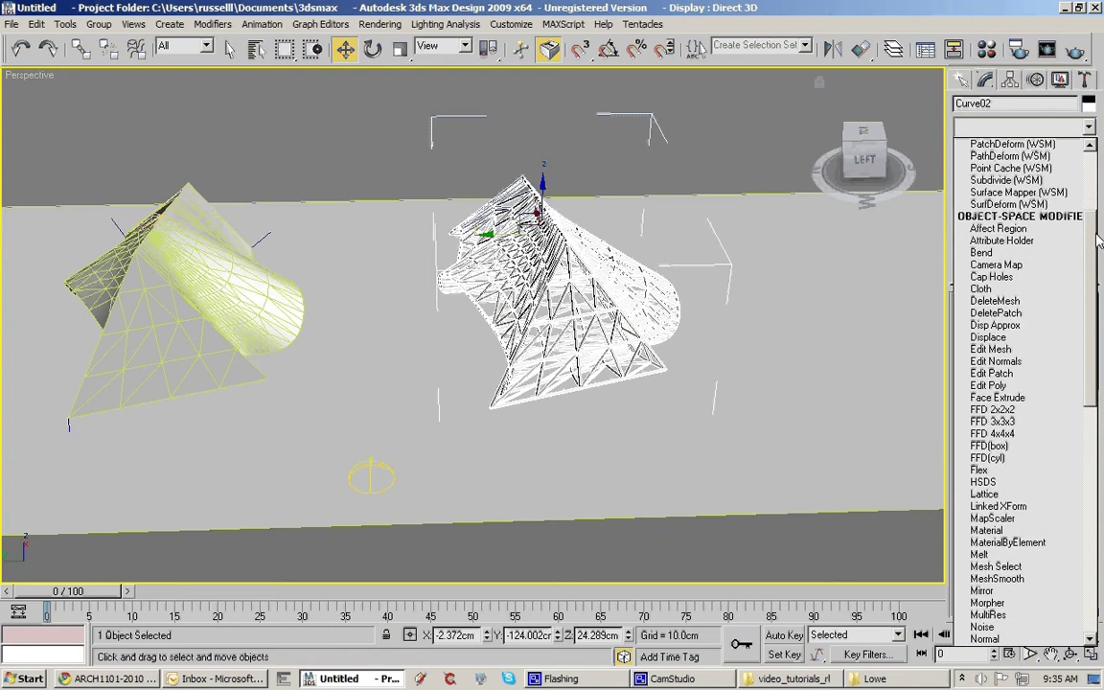
pyautogui.click(1014, 401)
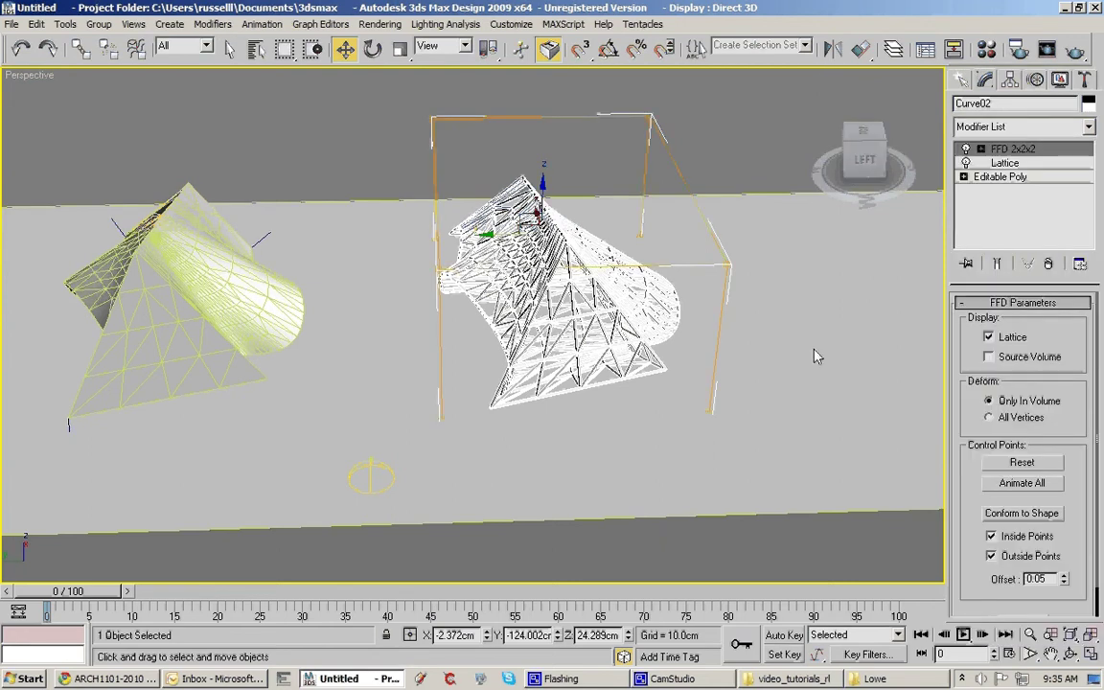
# Move the FFD cage's upper outer corner control point at negative X about 115 cm in the negative Y direction
pyautogui.keyDown('alt'); pyautogui.moveTo(816, 354); pyautogui.dragTo(764, 305, button='middle'); pyautogui.keyUp('alt')
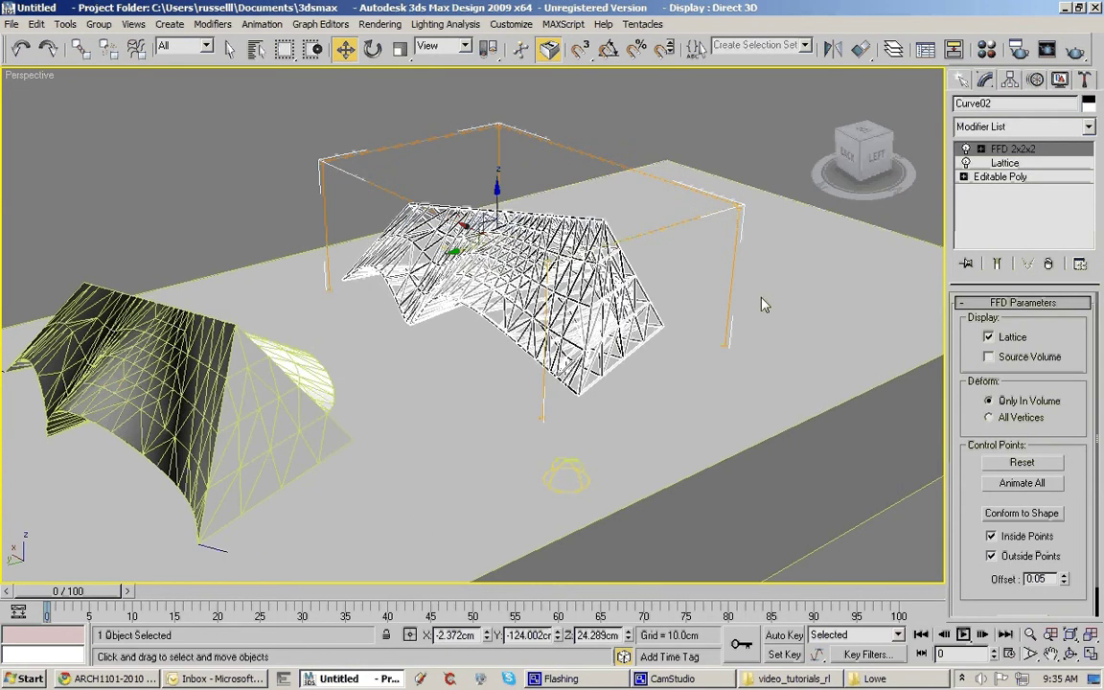
pyautogui.click(980, 149)
pyautogui.click(1026, 163)
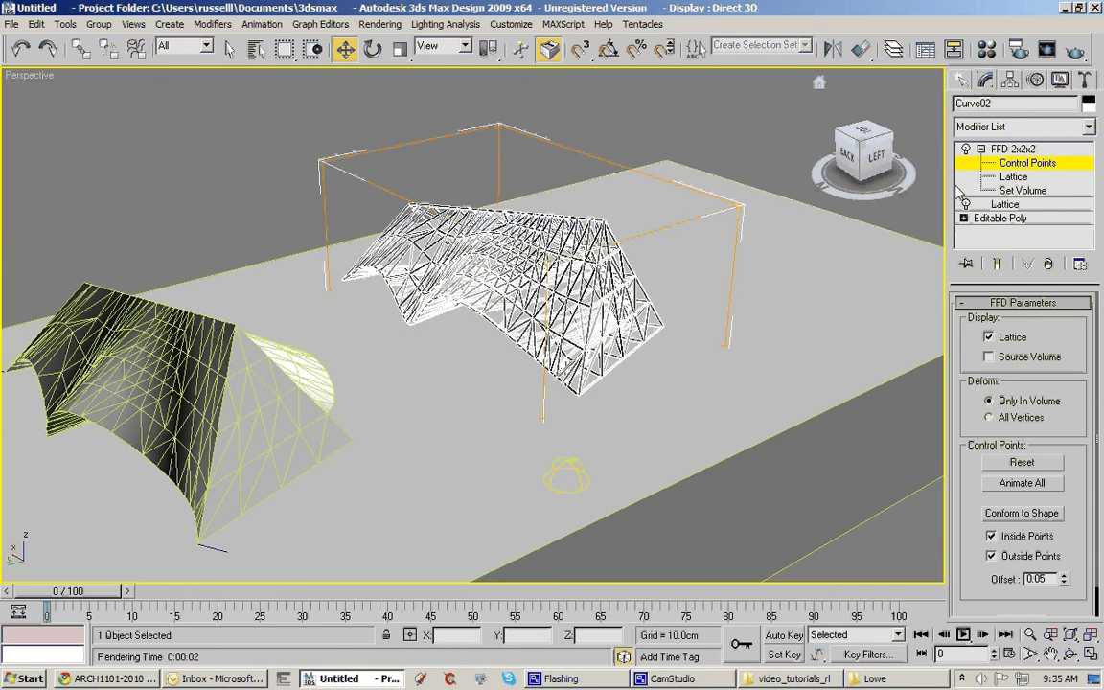
pyautogui.click(740, 205)
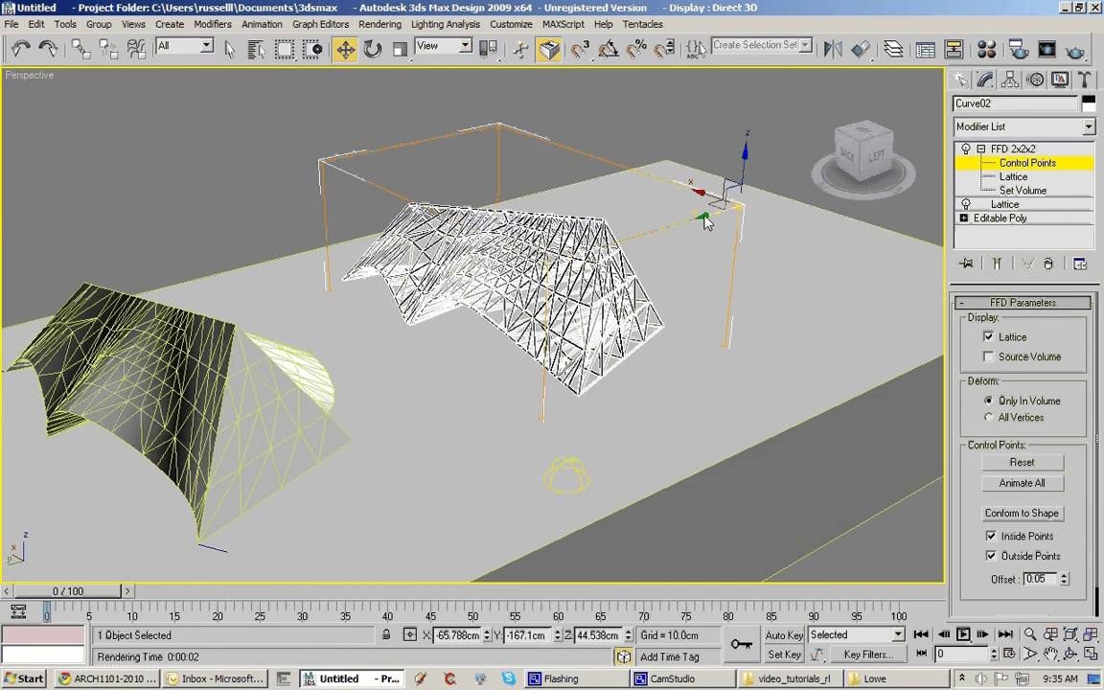
pyautogui.moveTo(706, 217); pyautogui.dragTo(914, 175)
# Select the FFD control points on the cage's positive X side, move them about 92 cm outward along X, and leave control point editing
pyautogui.keyDown('alt'); pyautogui.moveTo(614, 307); pyautogui.dragTo(993, 293, button='middle'); pyautogui.keyUp('alt')
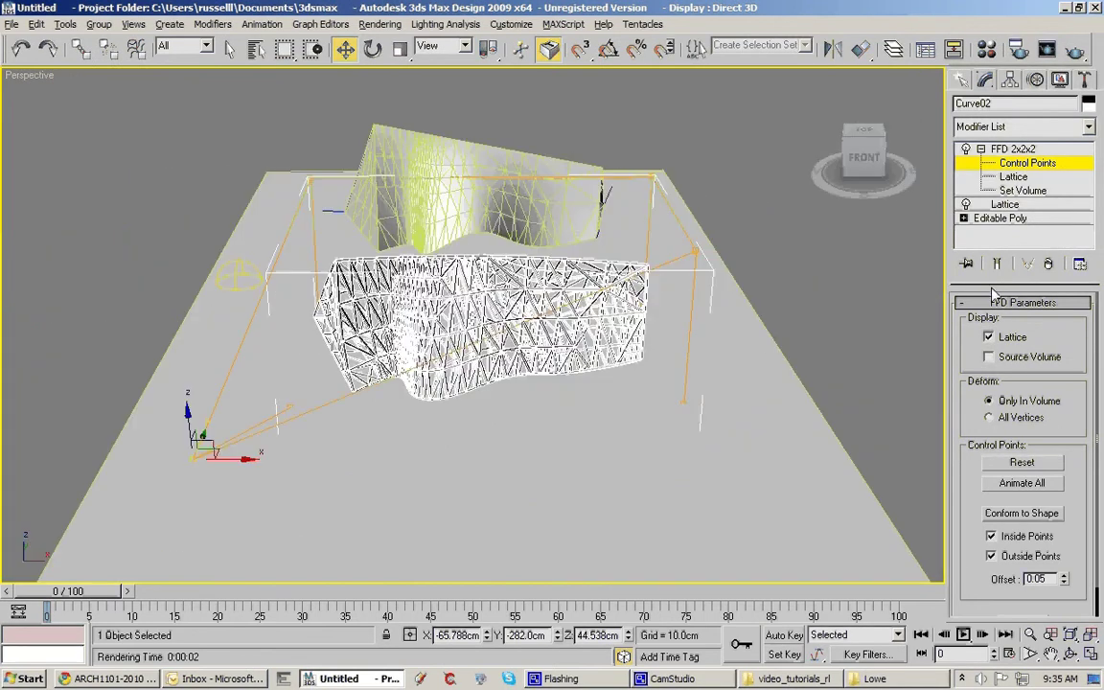
pyautogui.moveTo(542, 113); pyautogui.dragTo(756, 399)
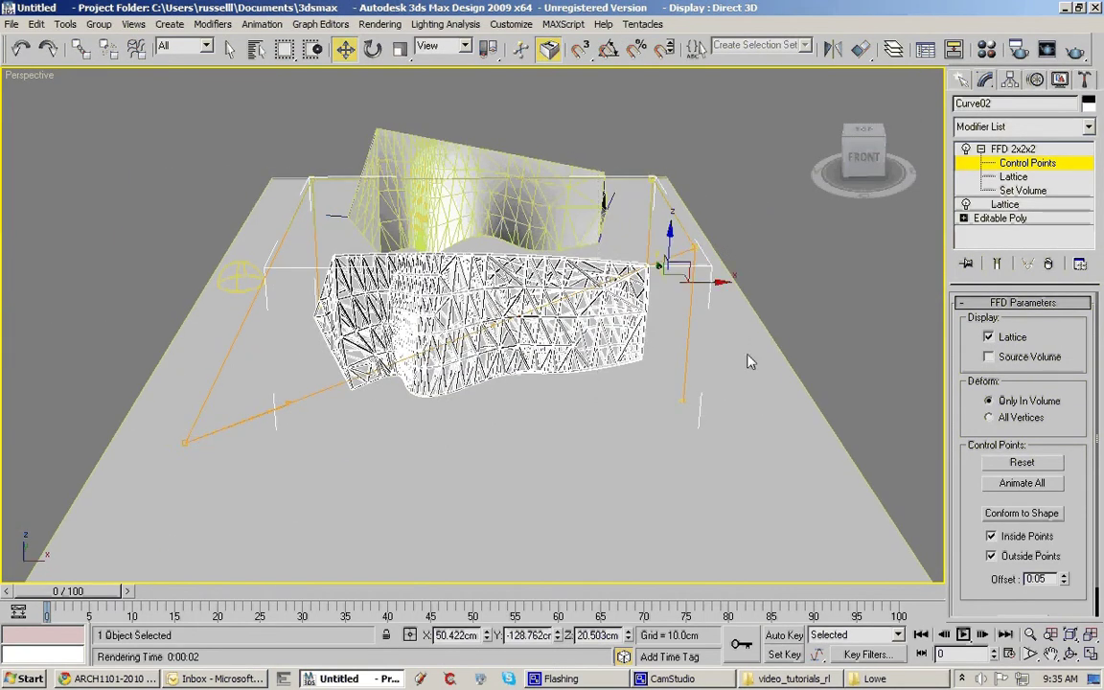
pyautogui.moveTo(708, 283); pyautogui.dragTo(996, 299)
pyautogui.moveTo(695, 367); pyautogui.dragTo(308, 384, button='middle')
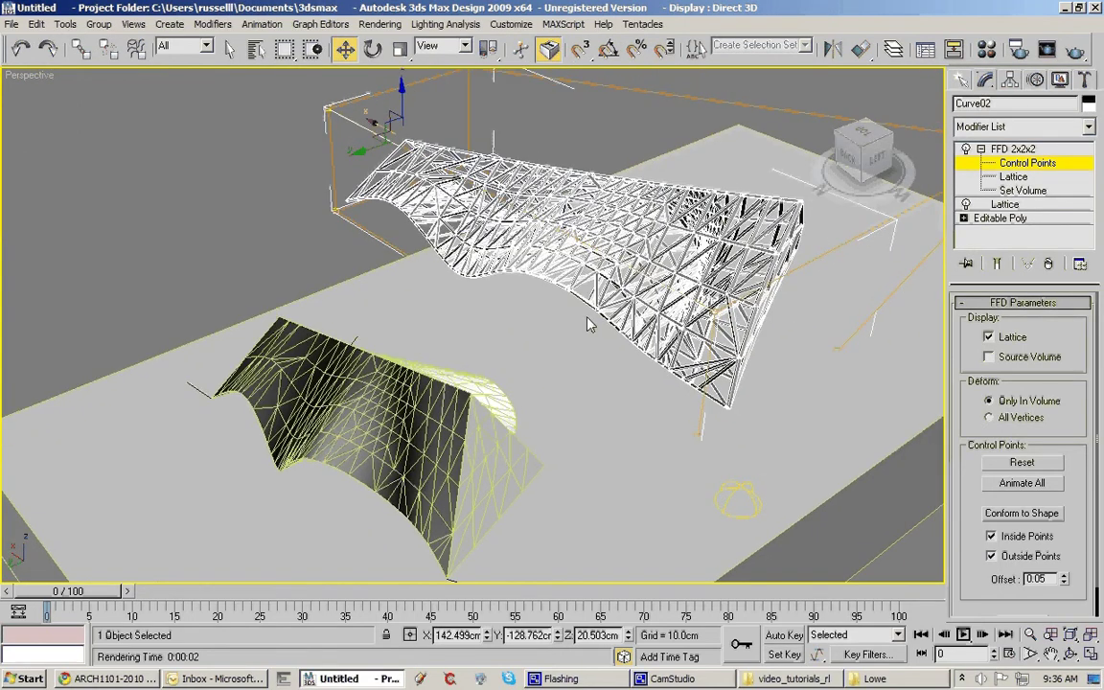
pyautogui.click(1009, 149)
pyautogui.click(962, 80)
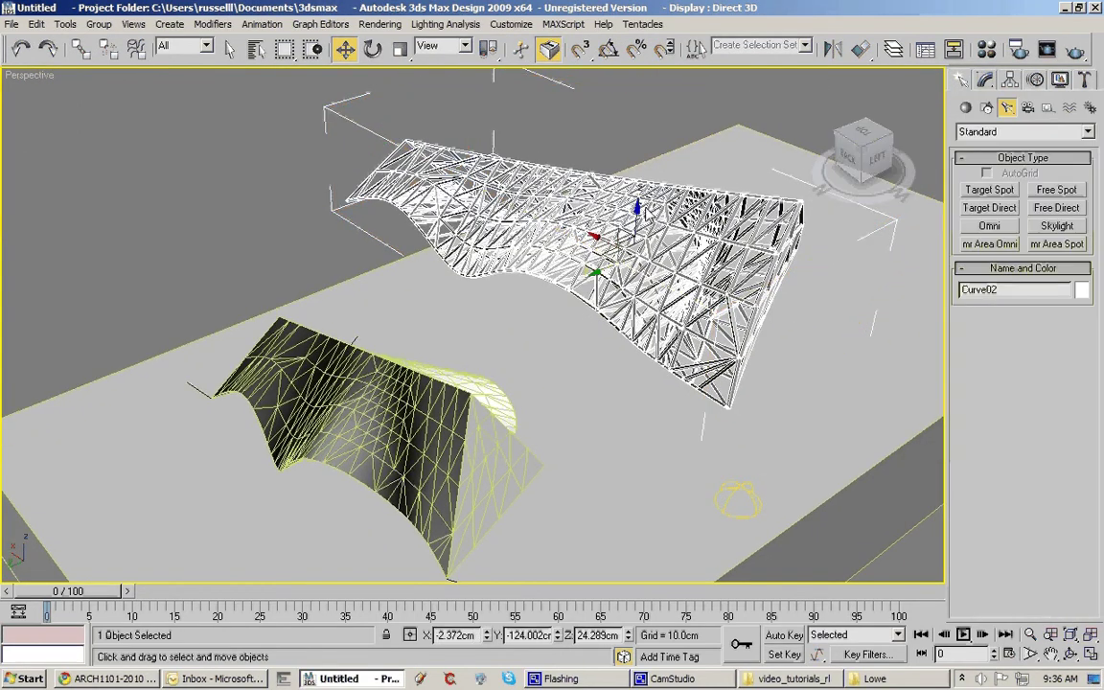
# Frame the original tent and the deformed lattice copy together from above and render the perspective view
pyautogui.hotkey('ctrl', 'alt', 'z')
pyautogui.keyDown('alt'); pyautogui.moveTo(525, 226); pyautogui.dragTo(614, 374, button='middle'); pyautogui.keyUp('alt')
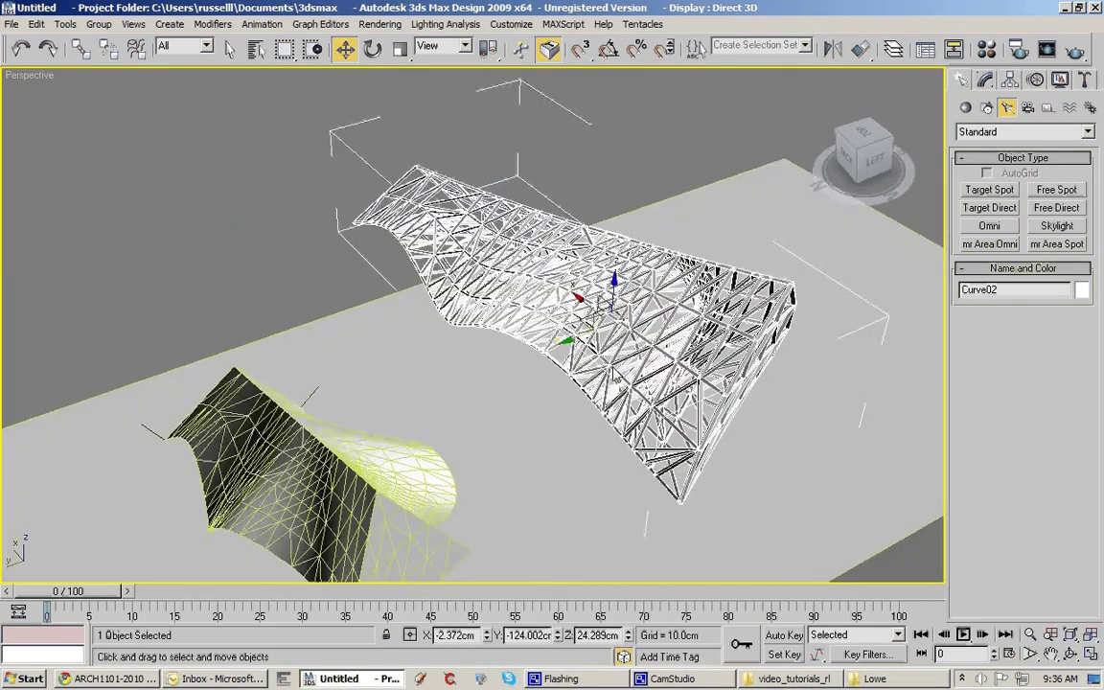
pyautogui.scroll(-5, 614, 374)
pyautogui.moveTo(579, 325); pyautogui.dragTo(615, 345, button='middle')
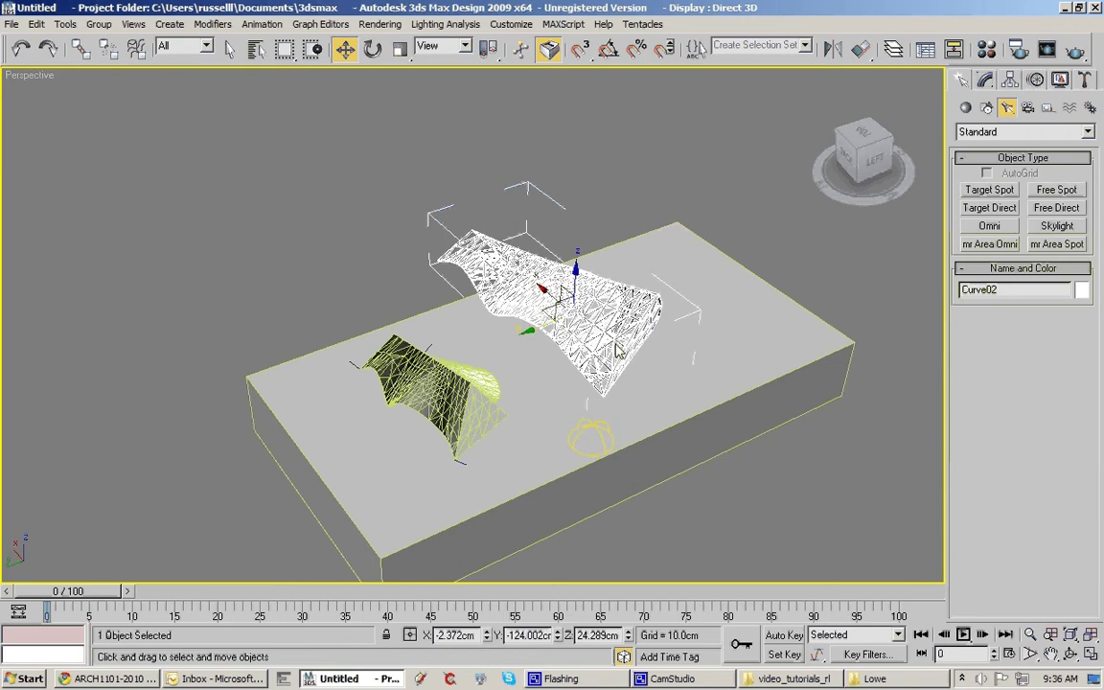
pyautogui.scroll(8, 618, 353)
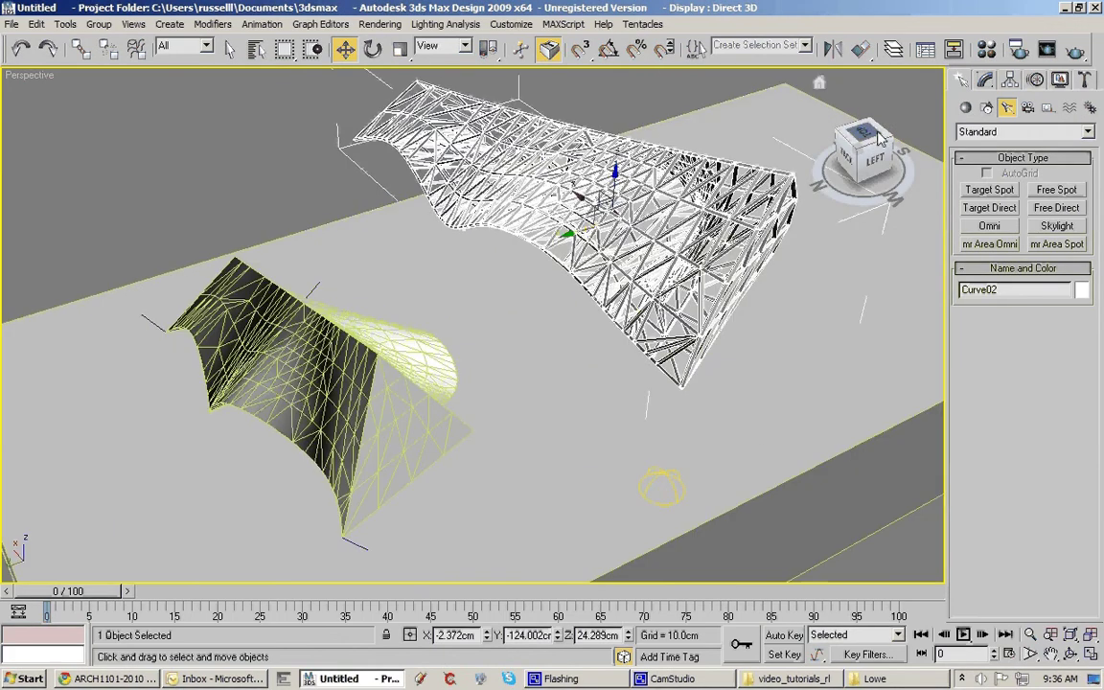
pyautogui.click(1074, 51)
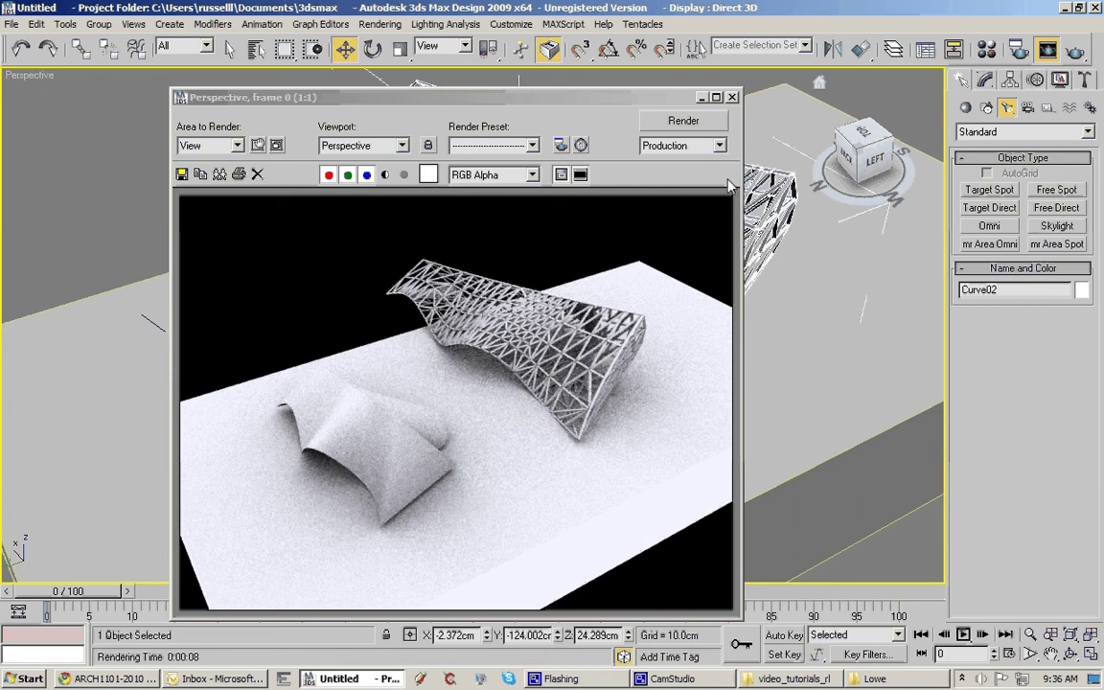
pyautogui.click(714, 679)
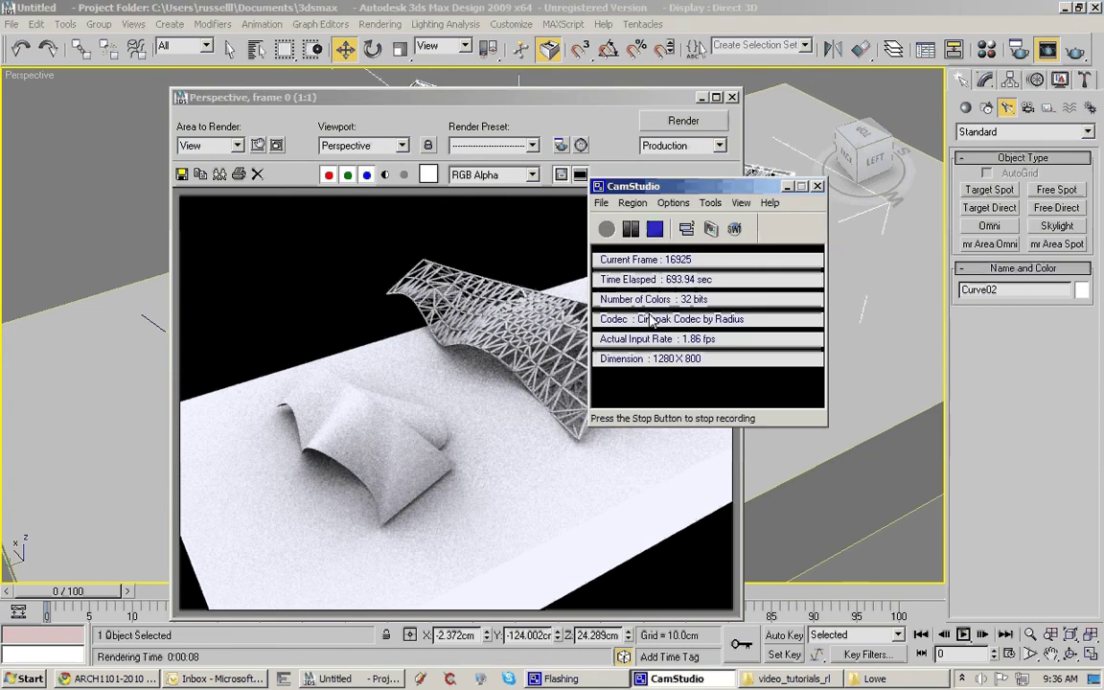